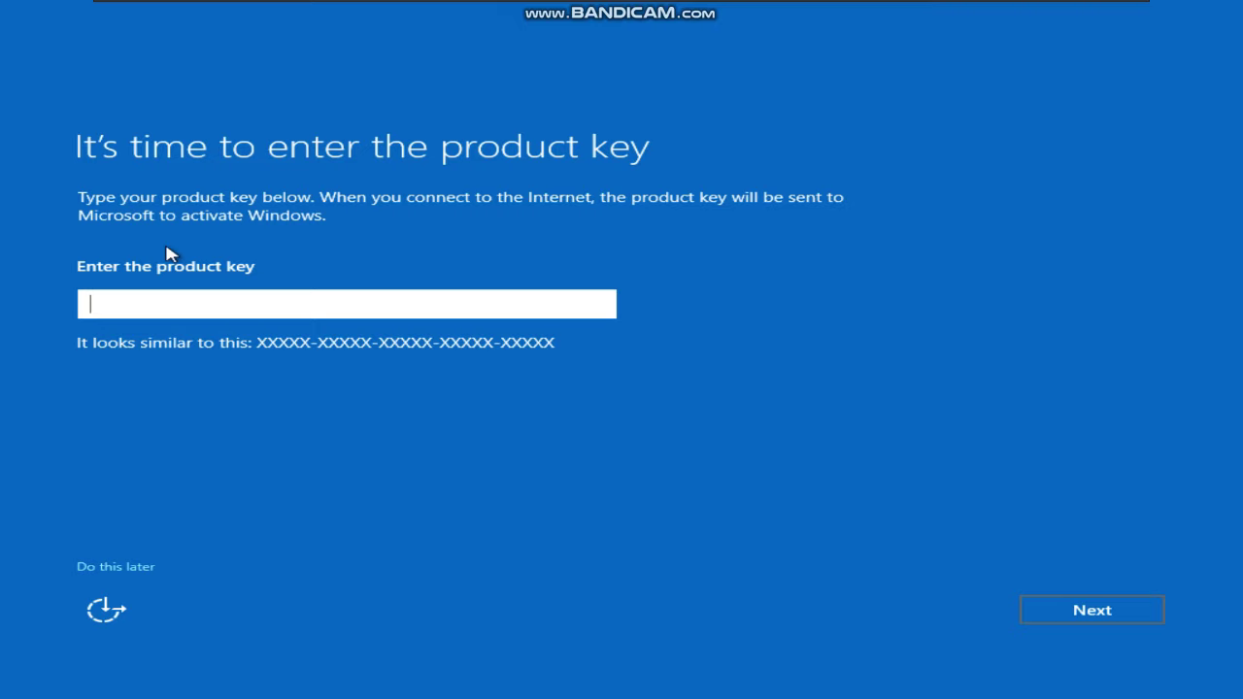
Skip the product key, submit an Administrator password, and clear the rejected entry
{"action": "left_click", "coordinate": [132, 568]}
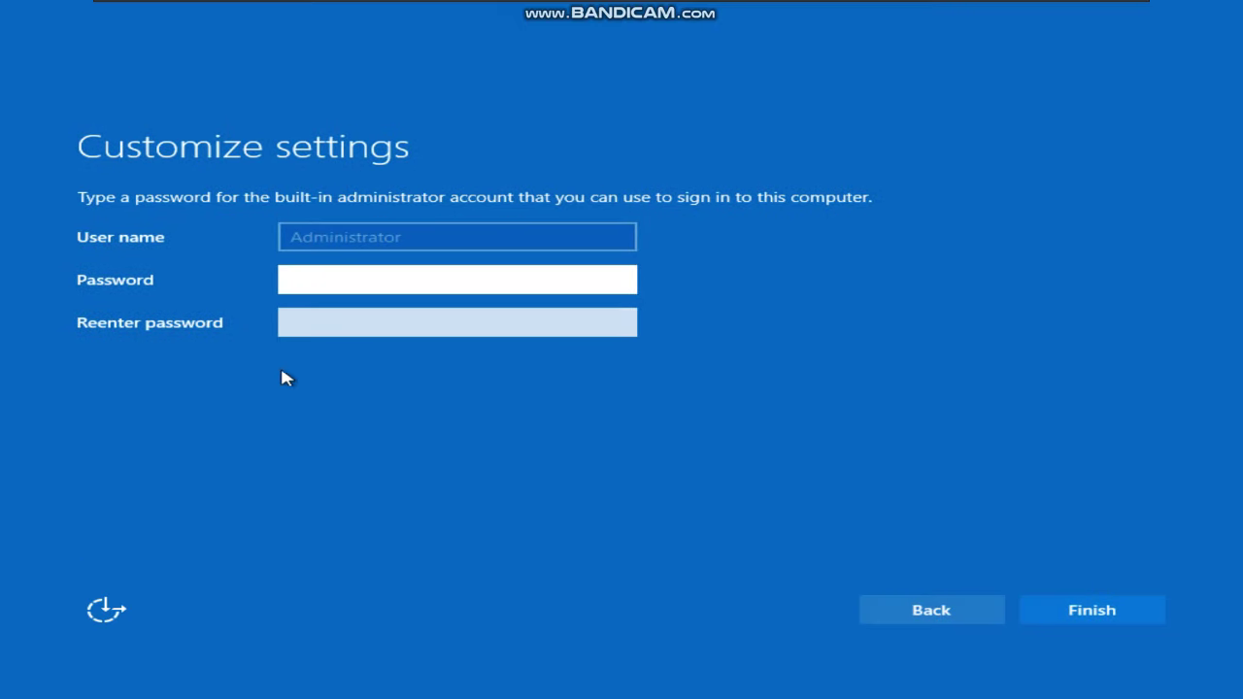
{"action": "left_click", "coordinate": [1089, 620]}
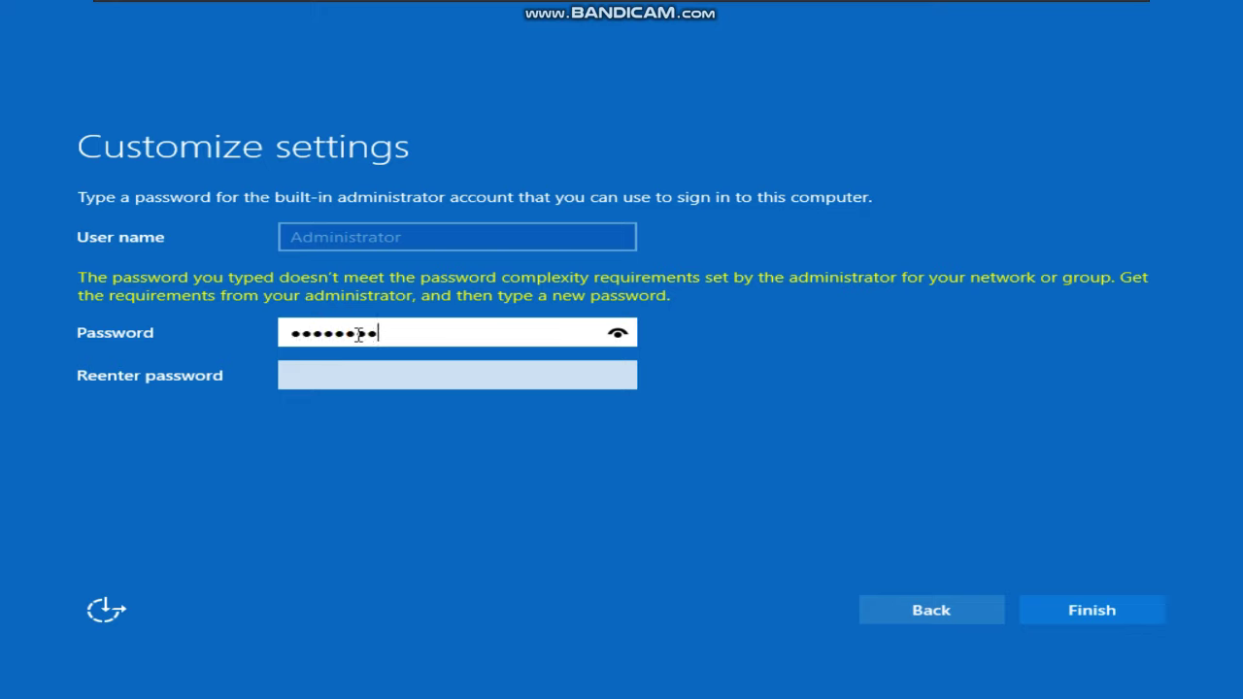
{"action": "left_click", "coordinate": [618, 334]}
{"action": "key", "text": "ctrl+a"}
{"action": "key", "text": "BackSpace"}
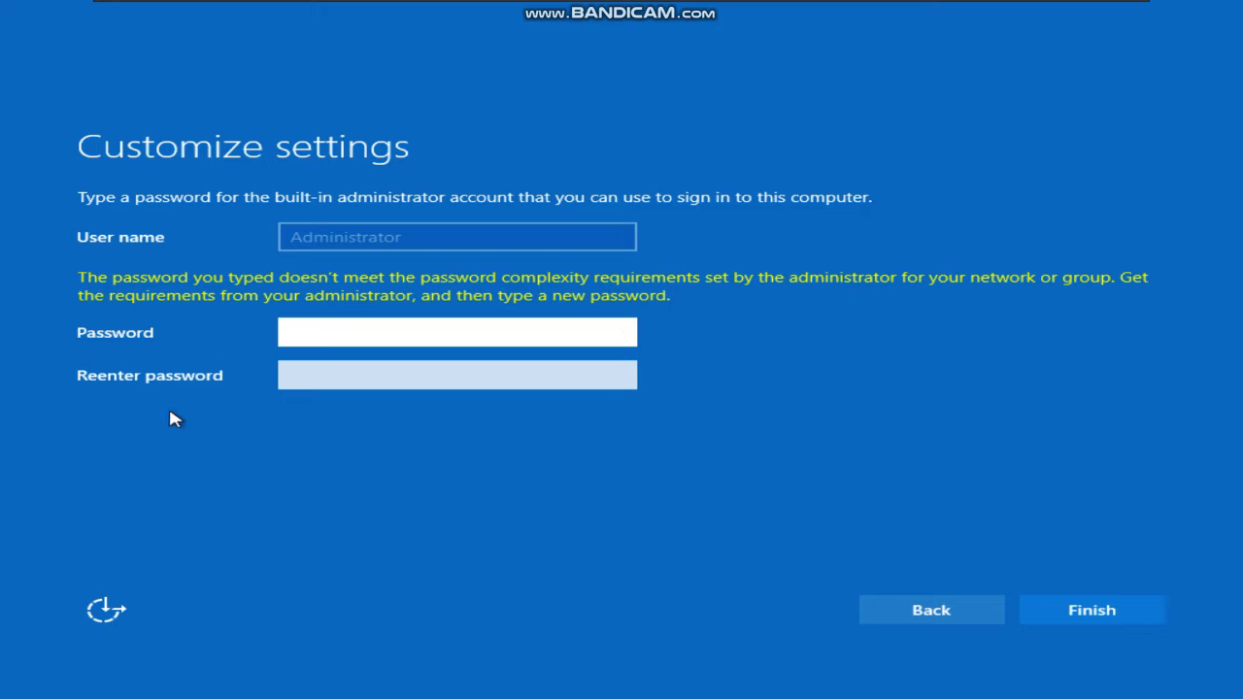
Enter a new six-character password in both fields and resubmit it, then open accessibility options
{"action": "type", "text": "******"}
{"action": "left_click", "coordinate": [305, 383]}
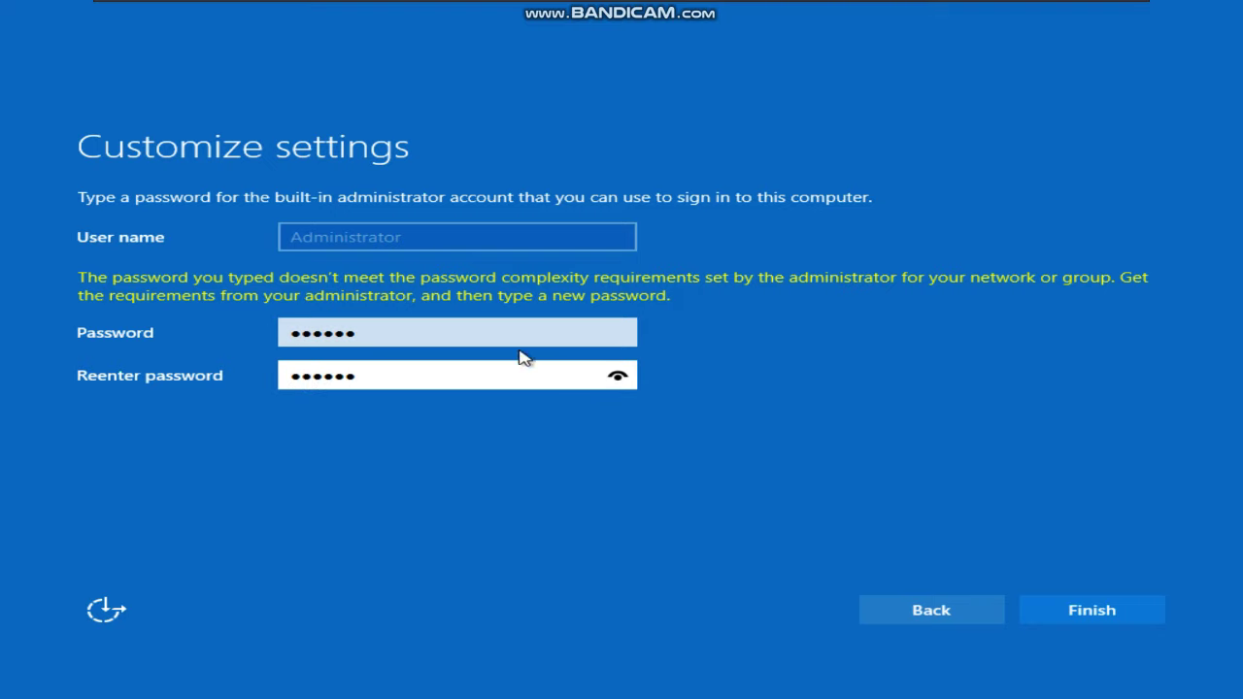
{"action": "left_click_drag", "start_coordinate": [617, 375], "coordinate": [618, 375]}
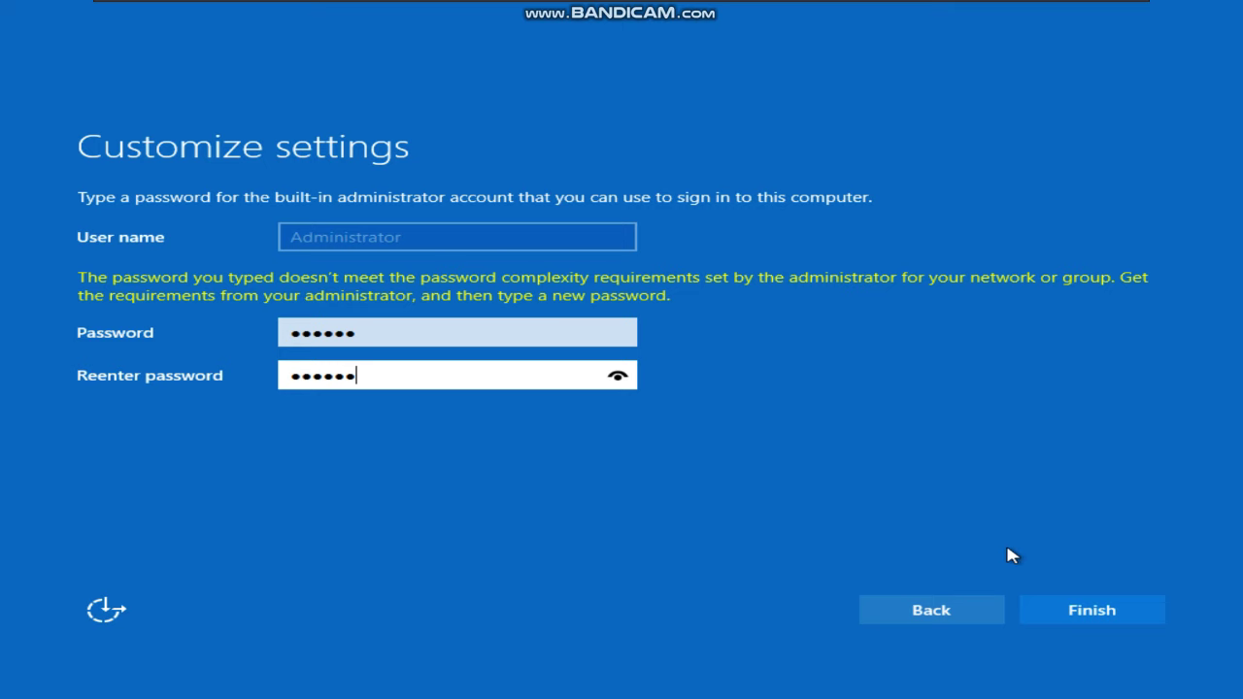
{"action": "left_click", "coordinate": [1054, 620]}
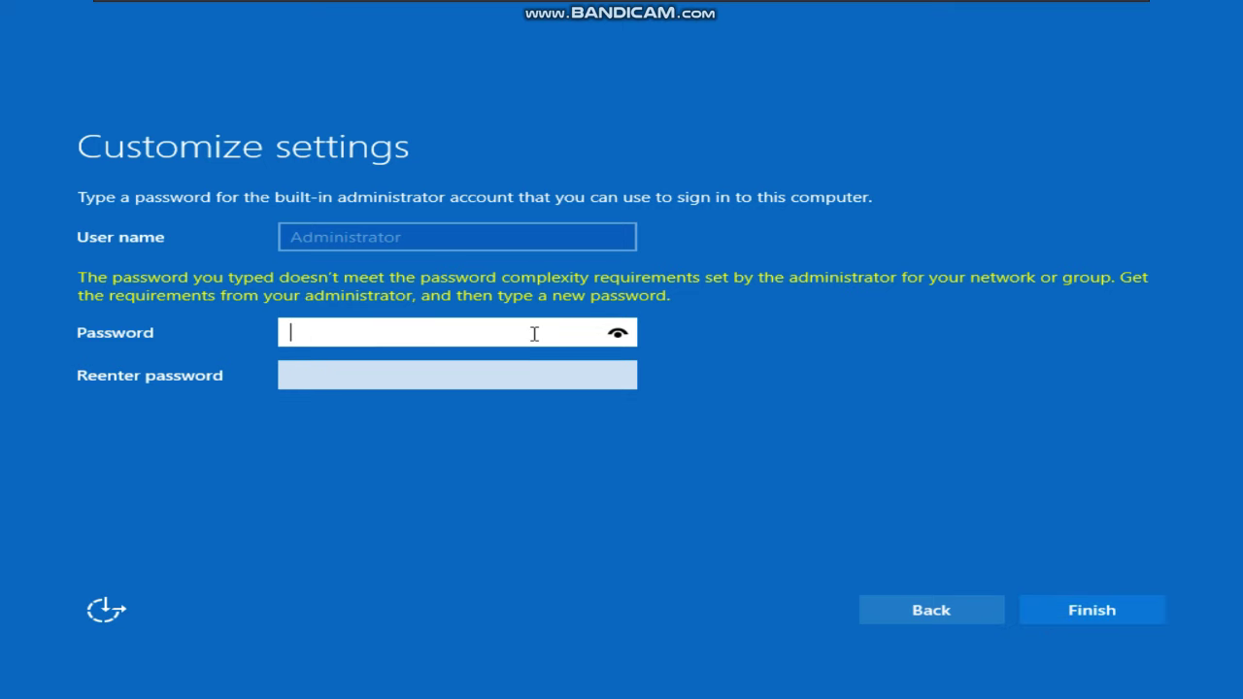
{"action": "left_click", "coordinate": [106, 609]}
Turn on the On-Screen Keyboard and test its keys and function-key mode in the password field
{"action": "left_click", "coordinate": [1183, 520]}
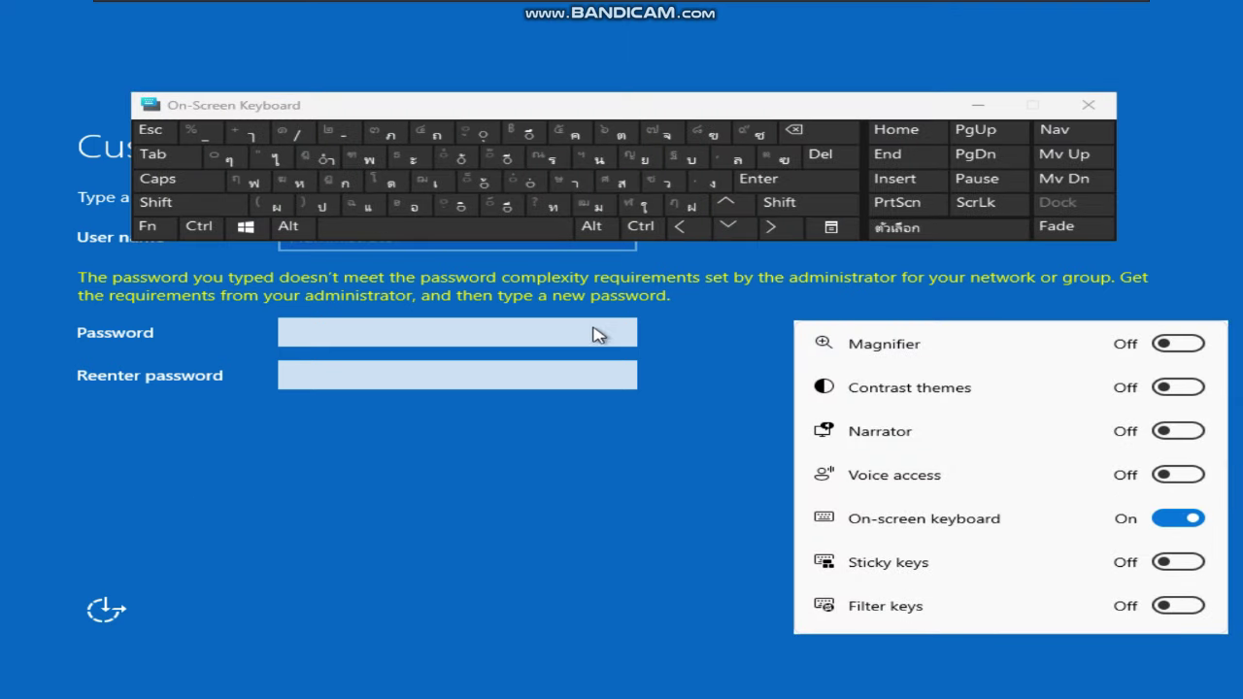
{"action": "left_click", "coordinate": [594, 336]}
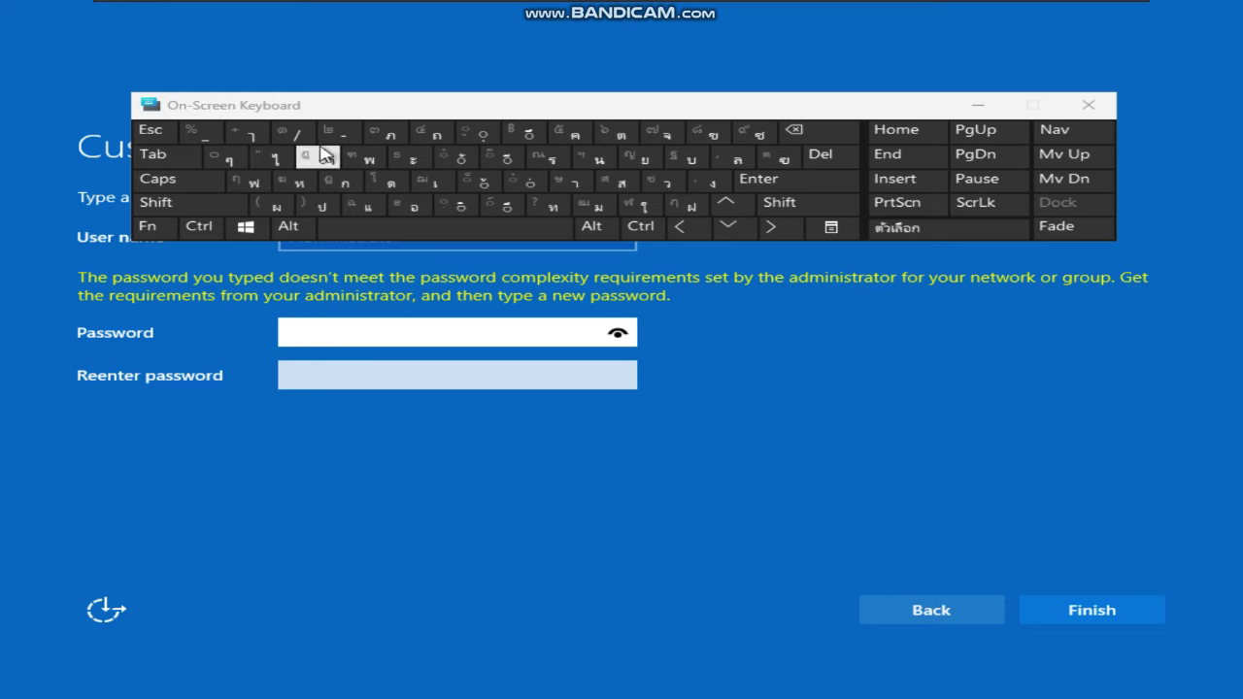
{"action": "left_click", "coordinate": [200, 133]}
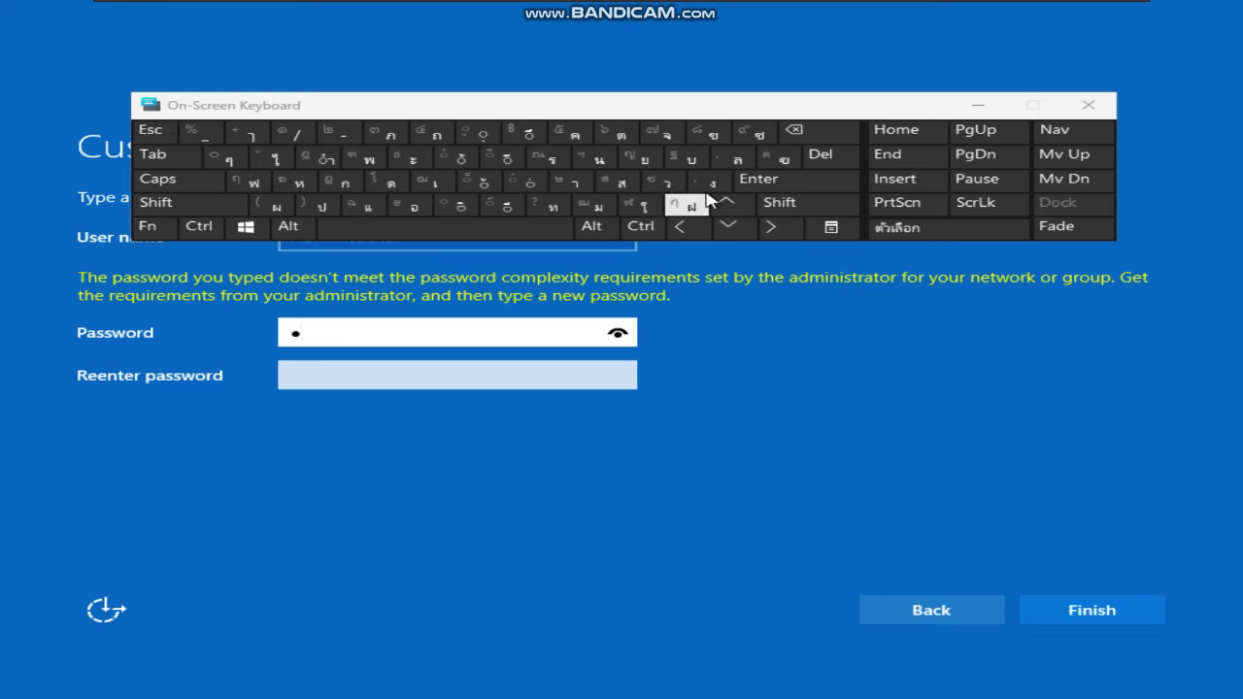
{"action": "left_click", "coordinate": [798, 132]}
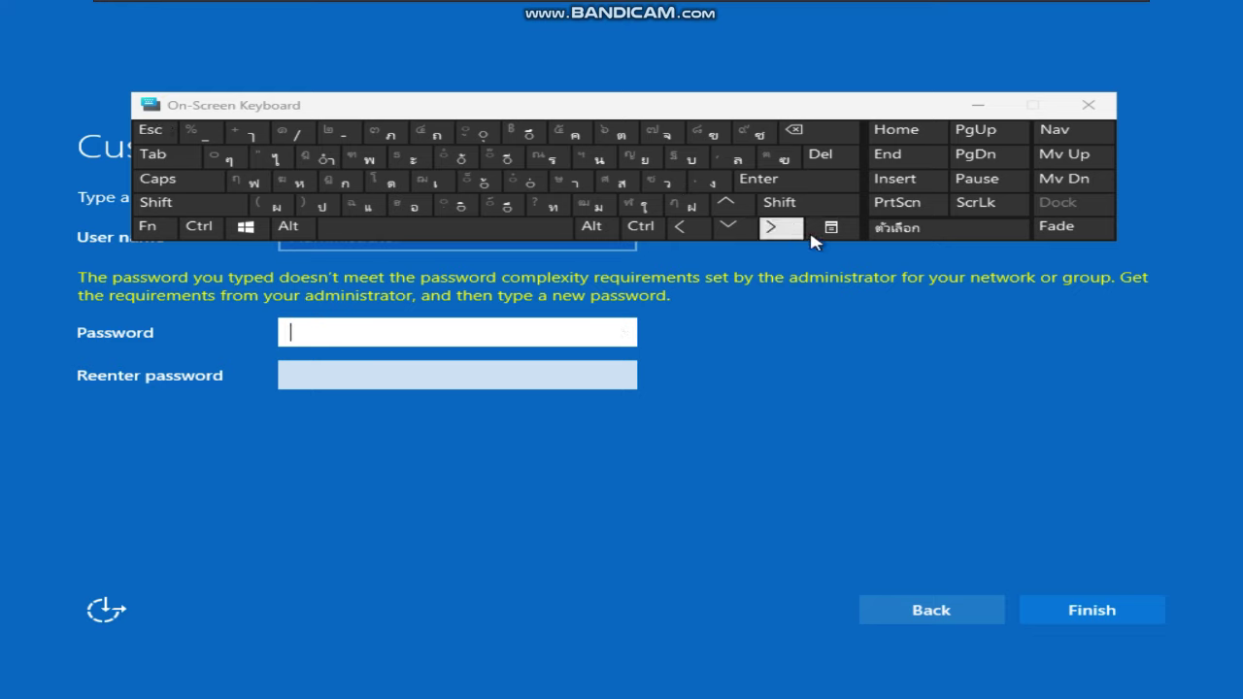
{"action": "left_click", "coordinate": [246, 228]}
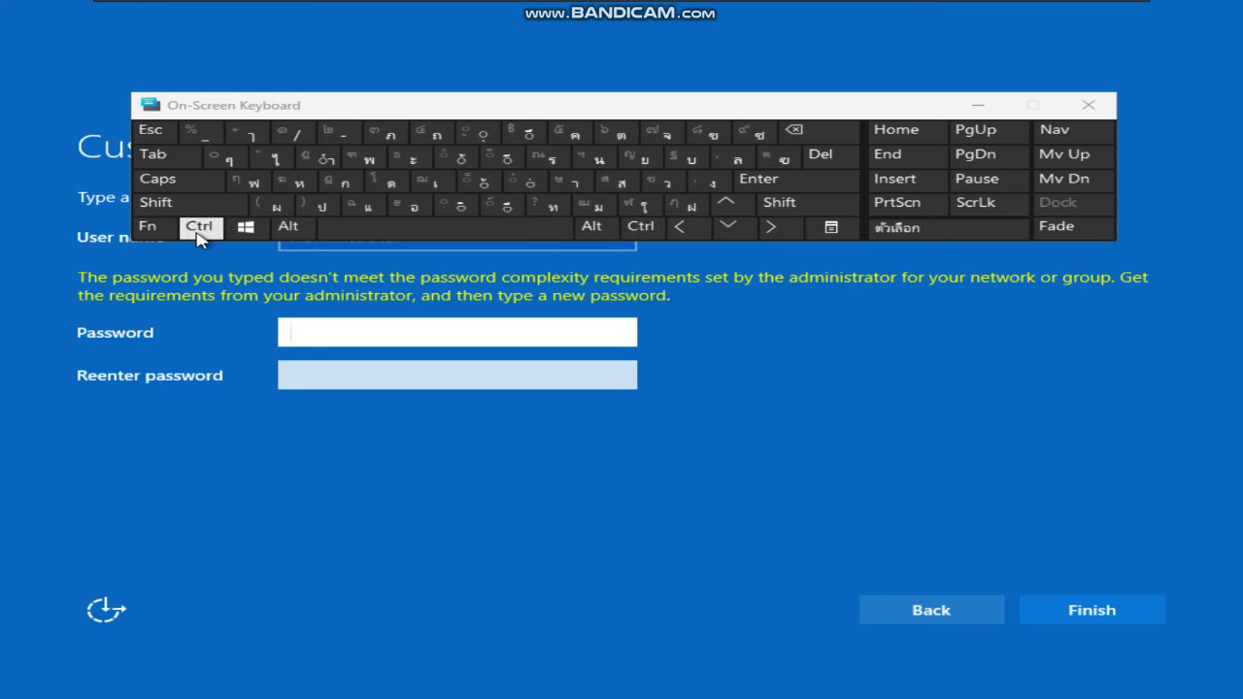
{"action": "left_click", "coordinate": [147, 227]}
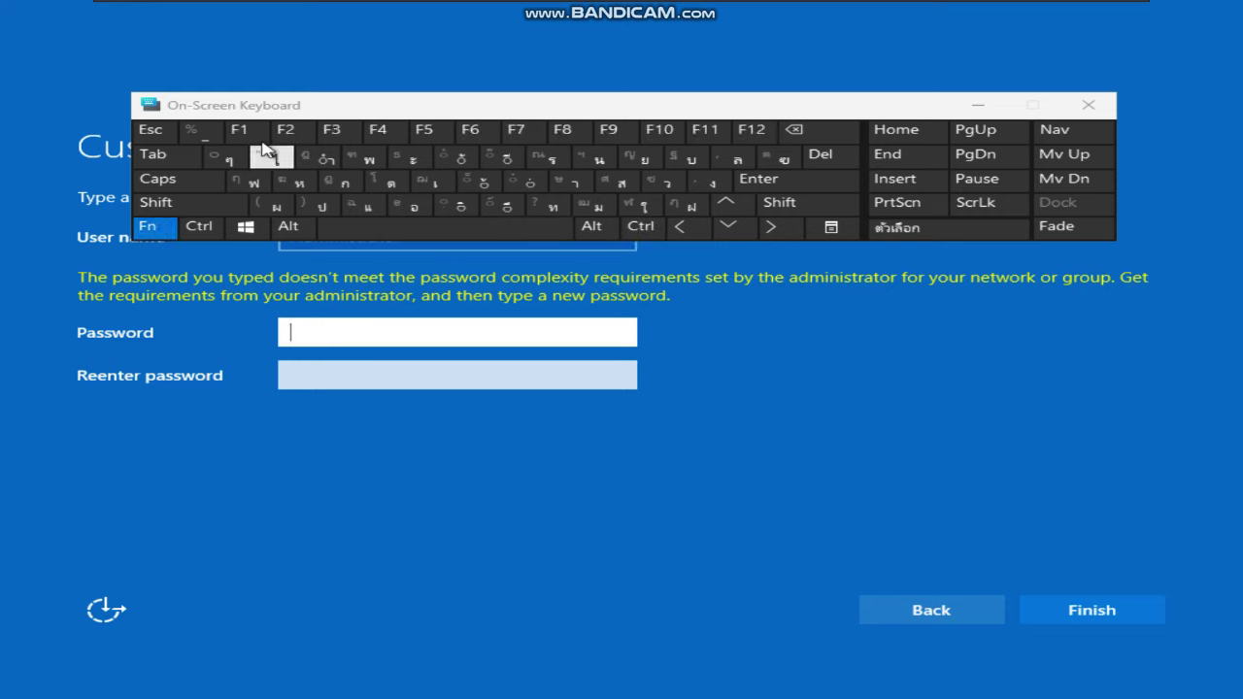
{"action": "left_click", "coordinate": [377, 133]}
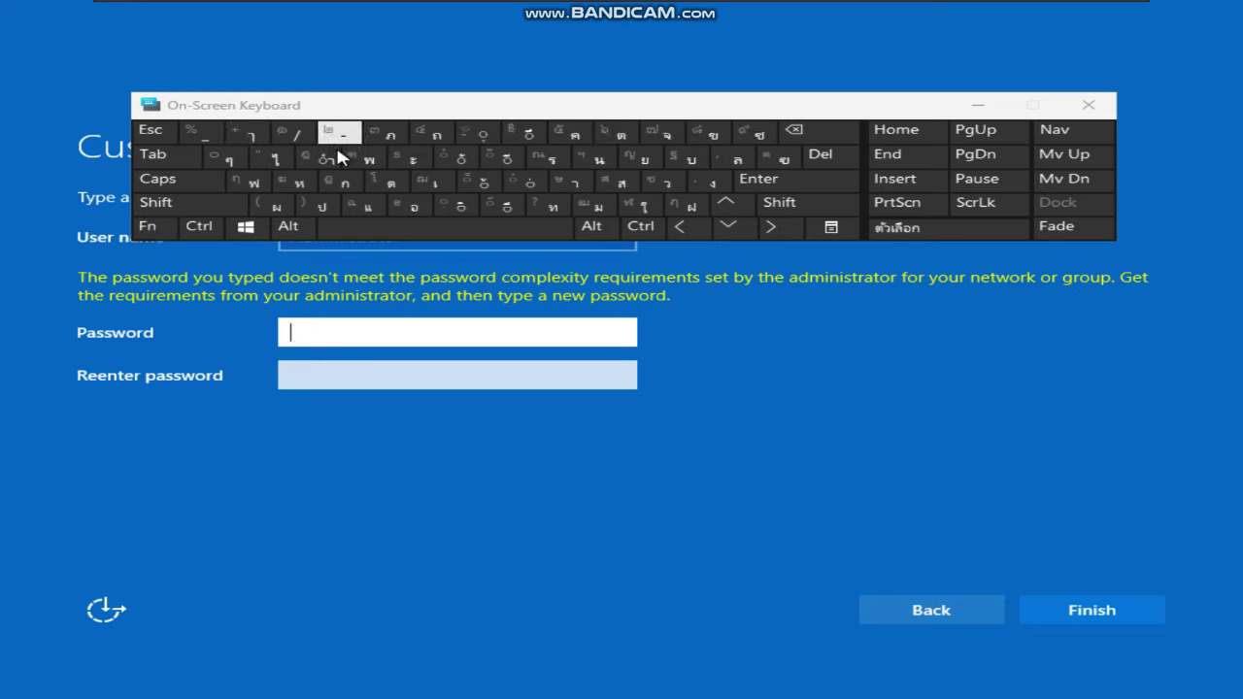
{"action": "left_click", "coordinate": [199, 226]}
{"action": "left_click", "coordinate": [200, 229]}
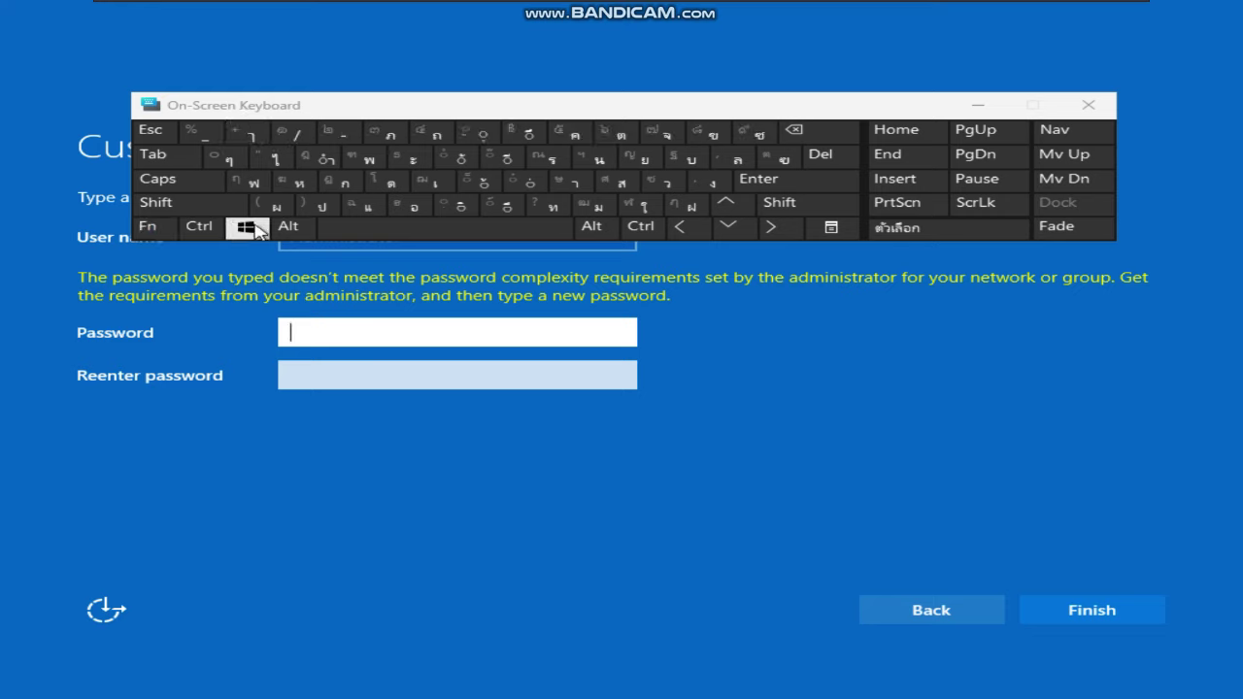
Type a mixed-case password into the password field with the On-Screen Keyboard
{"action": "left_click", "coordinate": [611, 183]}
{"action": "left_click", "coordinate": [592, 227]}
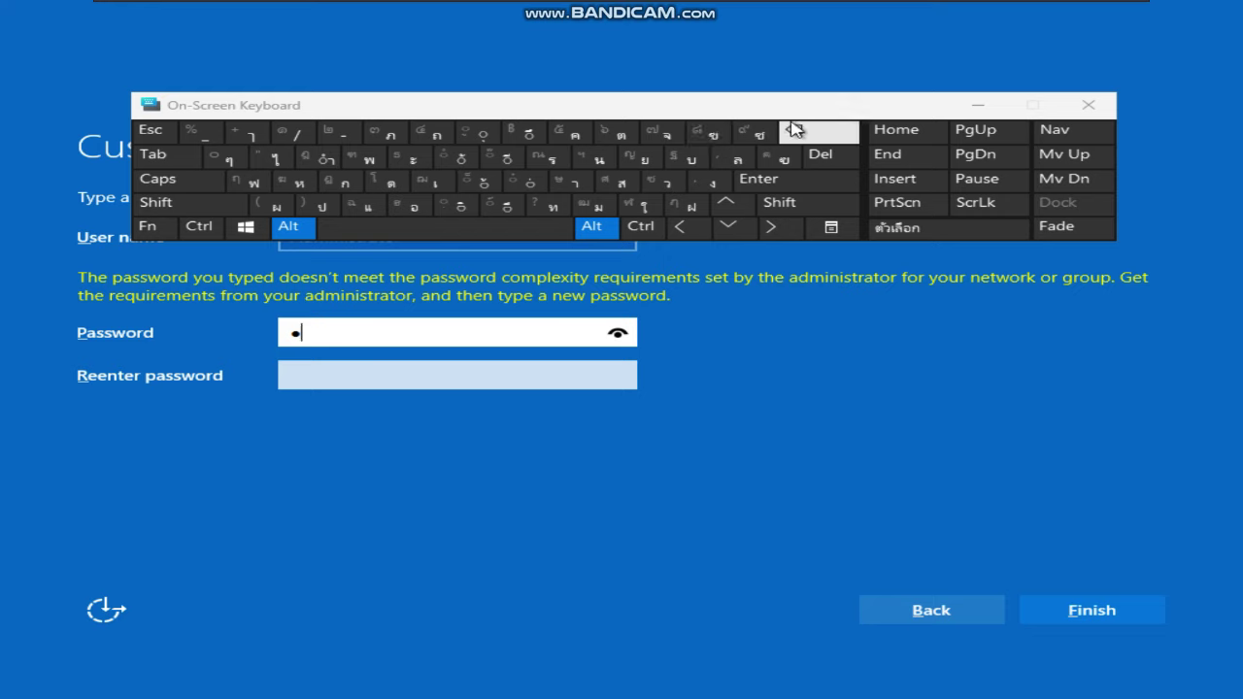
{"action": "left_click", "coordinate": [794, 129]}
{"action": "left_click", "coordinate": [614, 185]}
{"action": "left_click", "coordinate": [601, 210]}
{"action": "left_click", "coordinate": [573, 182]}
{"action": "left_click", "coordinate": [549, 158]}
{"action": "left_click", "coordinate": [774, 204]}
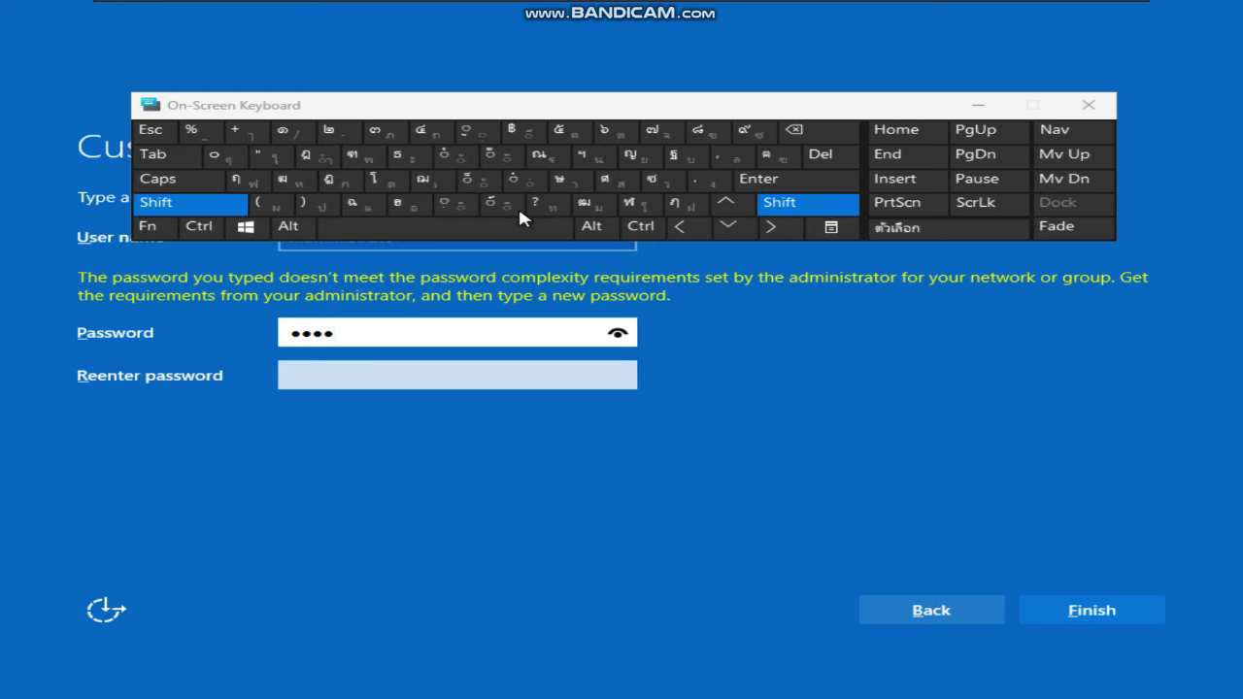
{"action": "left_click", "coordinate": [508, 205]}
{"action": "left_click", "coordinate": [546, 205]}
{"action": "left_click", "coordinate": [236, 202]}
{"action": "left_click", "coordinate": [238, 202]}
{"action": "left_click", "coordinate": [238, 202]}
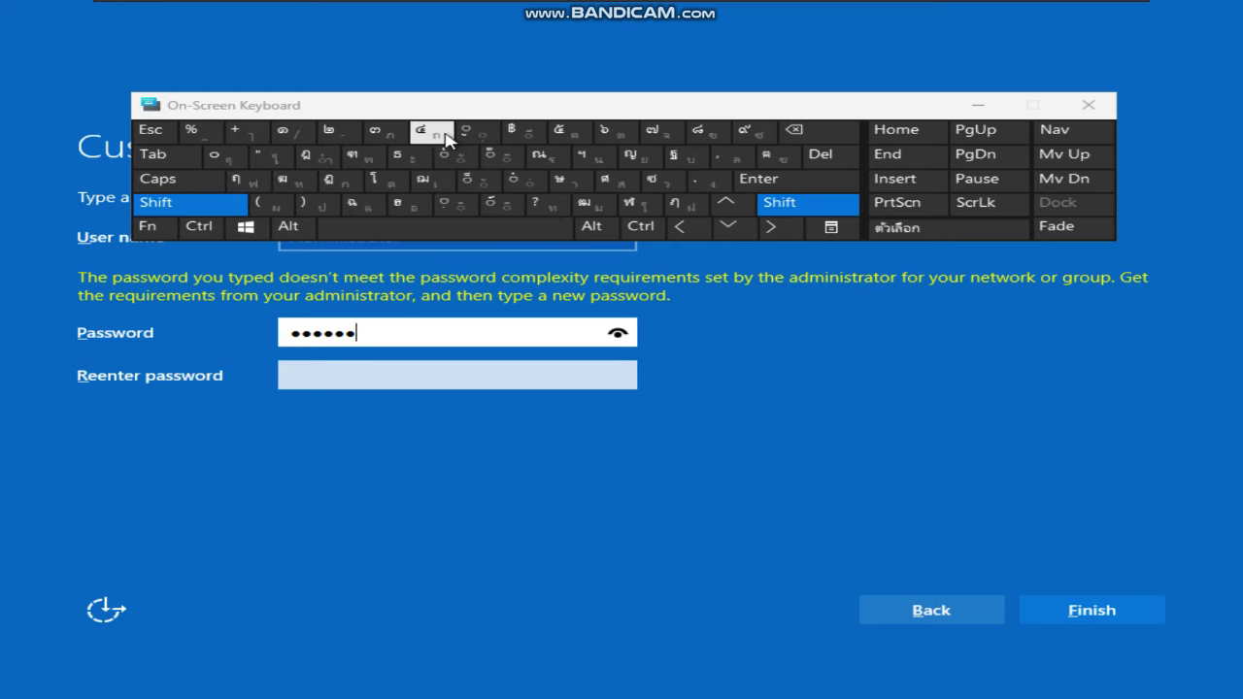
{"action": "left_click", "coordinate": [554, 141]}
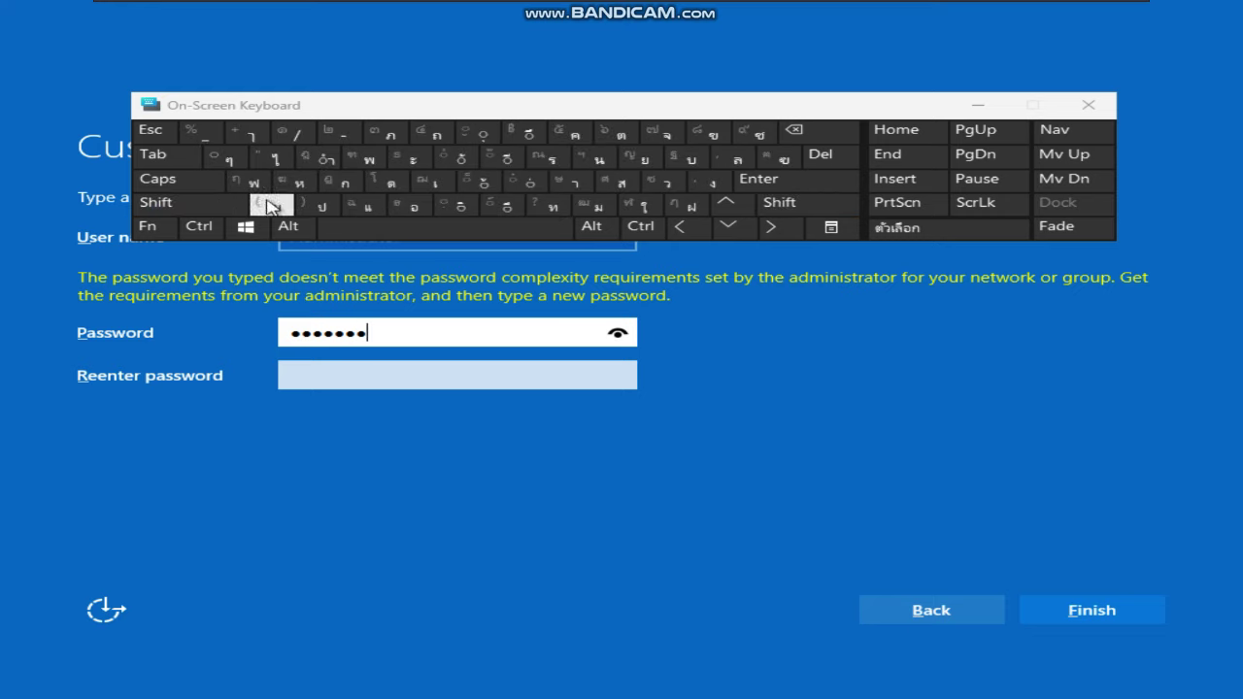
{"action": "left_click", "coordinate": [194, 204]}
{"action": "left_click", "coordinate": [572, 133]}
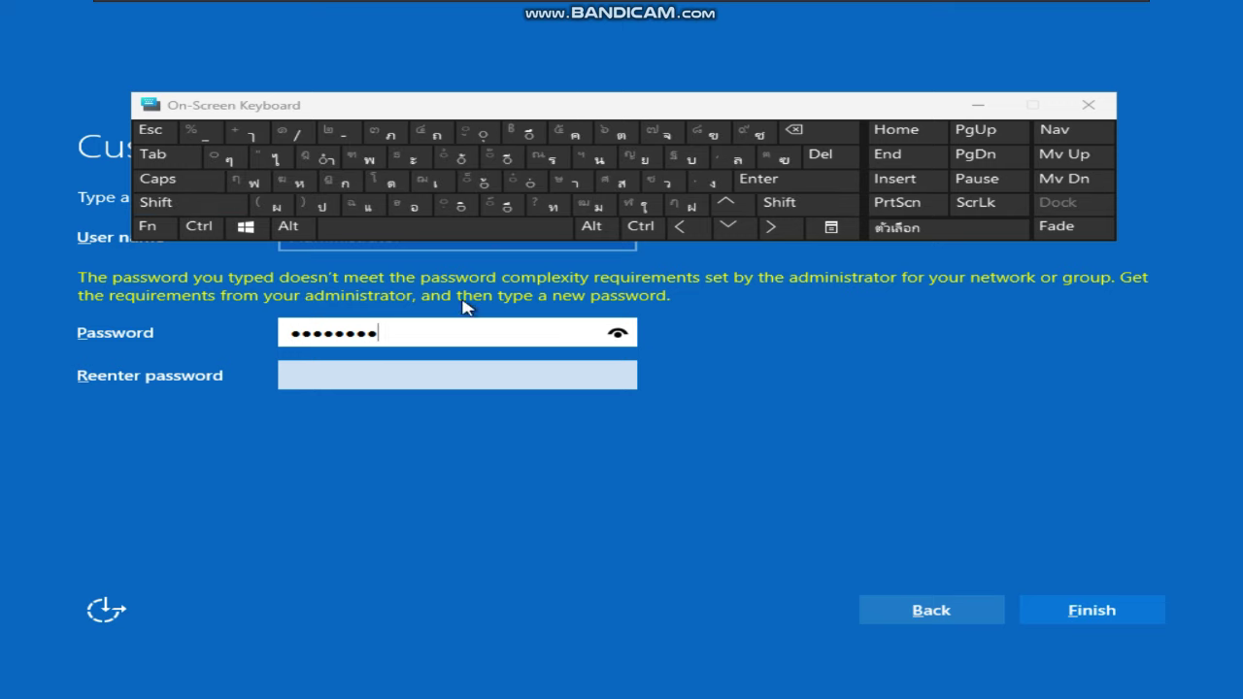
Fill the confirm-password field and submit both passwords, which triggers a mismatch warning
{"action": "left_click_drag", "start_coordinate": [550, 333], "coordinate": [260, 325]}
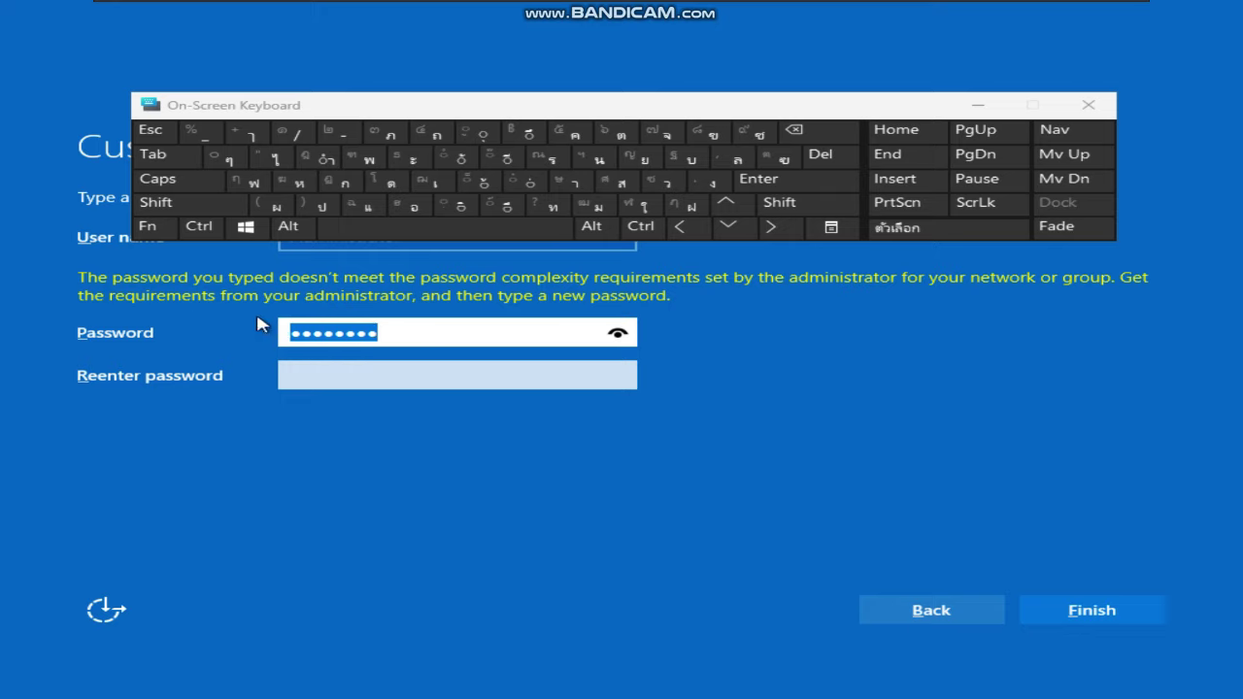
{"action": "key", "text": "ctrl+c"}
{"action": "left_click", "coordinate": [357, 377]}
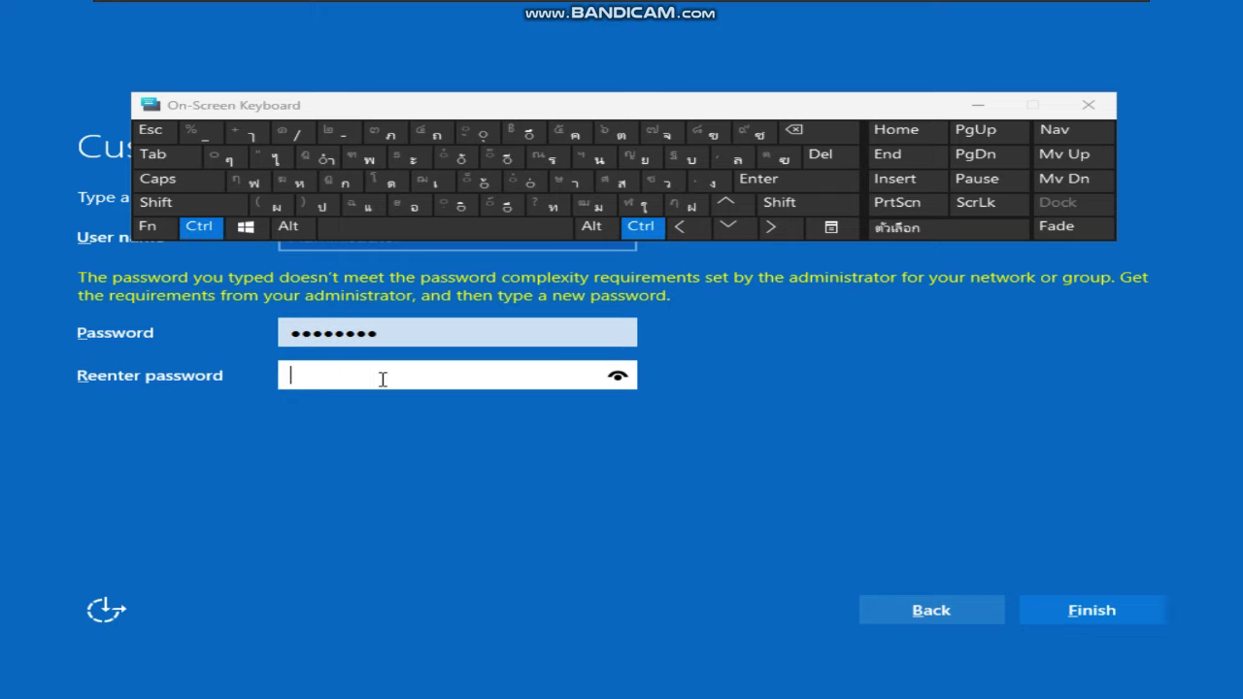
{"action": "left_click", "coordinate": [390, 333]}
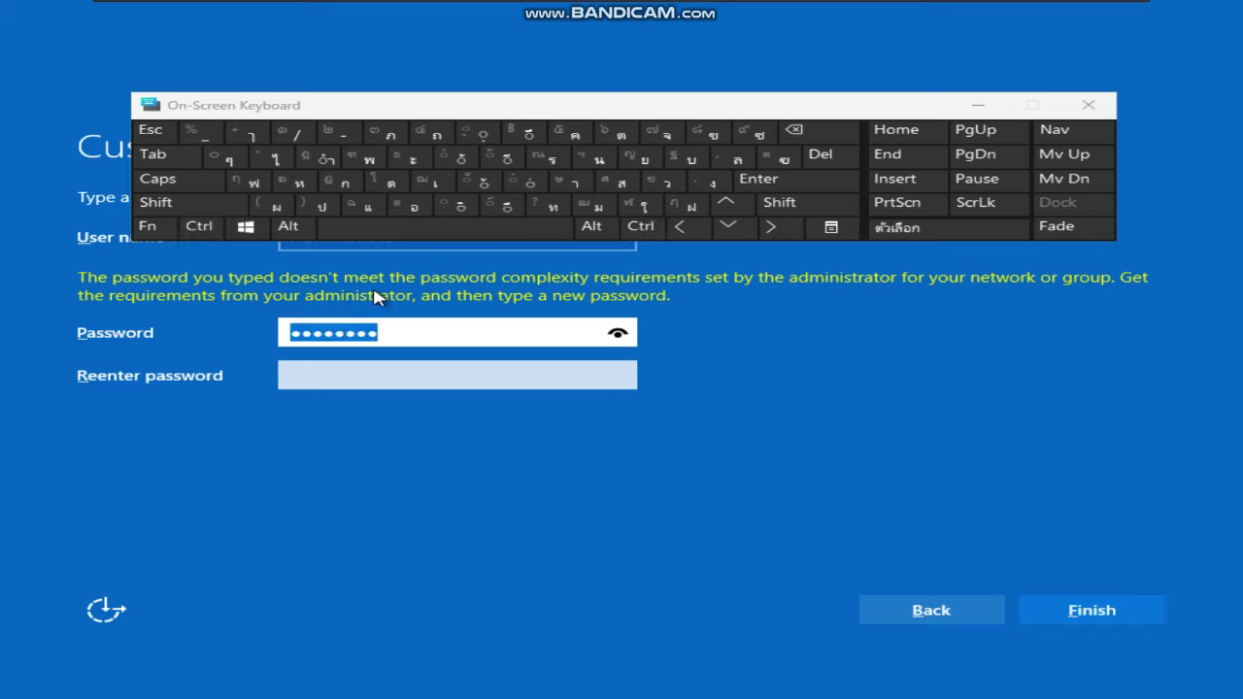
{"action": "key", "text": "ctrl+c"}
{"action": "left_click", "coordinate": [370, 371]}
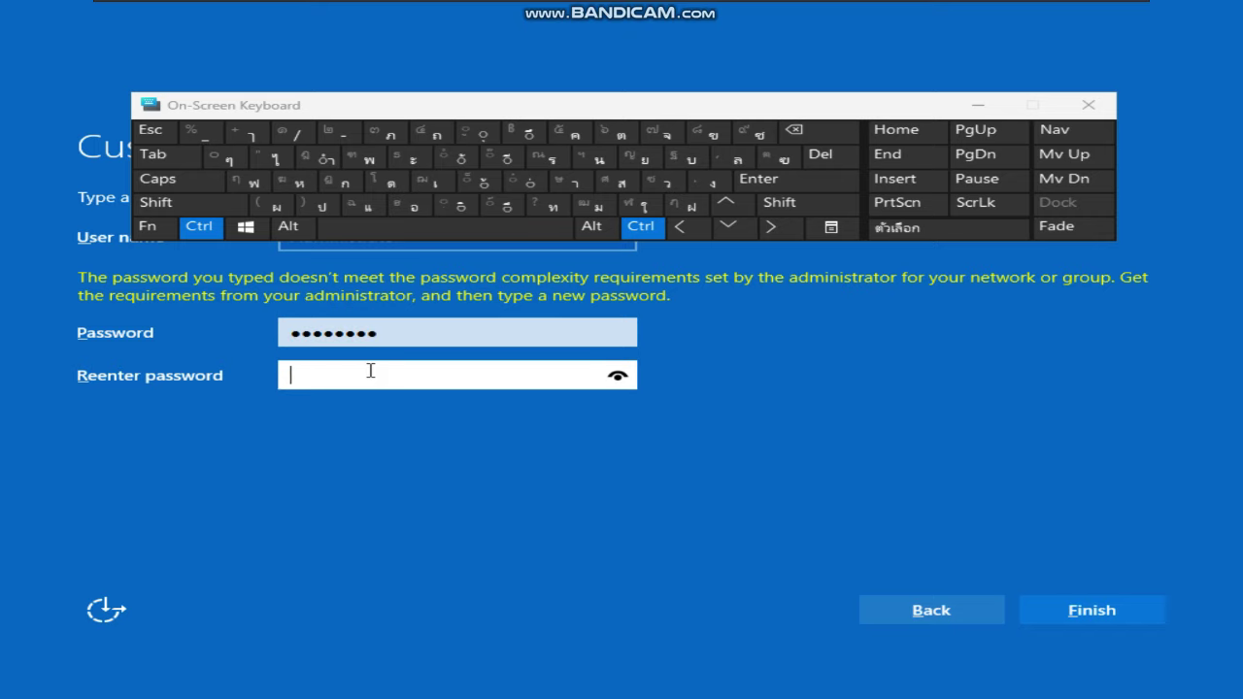
{"action": "left_click", "coordinate": [474, 339]}
{"action": "key", "text": "ctrl+a"}
{"action": "left_click", "coordinate": [394, 382]}
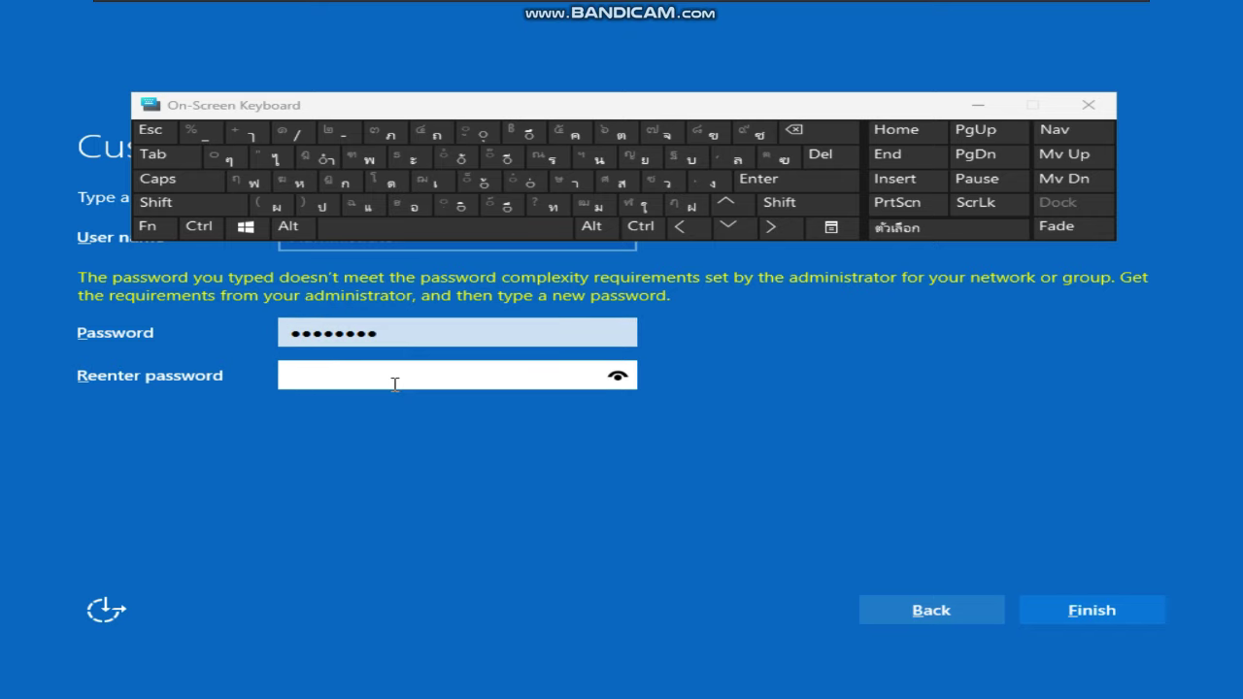
{"action": "type", "text": "Pass@"}
{"action": "key", "text": "Return"}
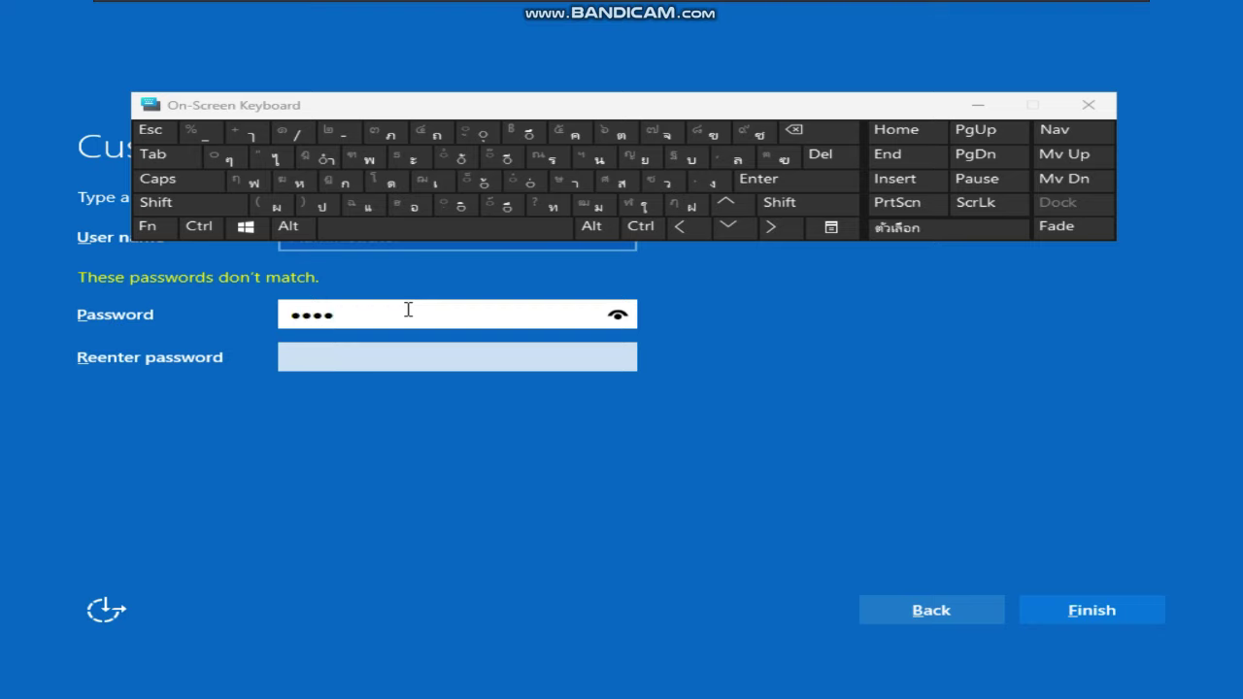
{"action": "left_click", "coordinate": [362, 369]}
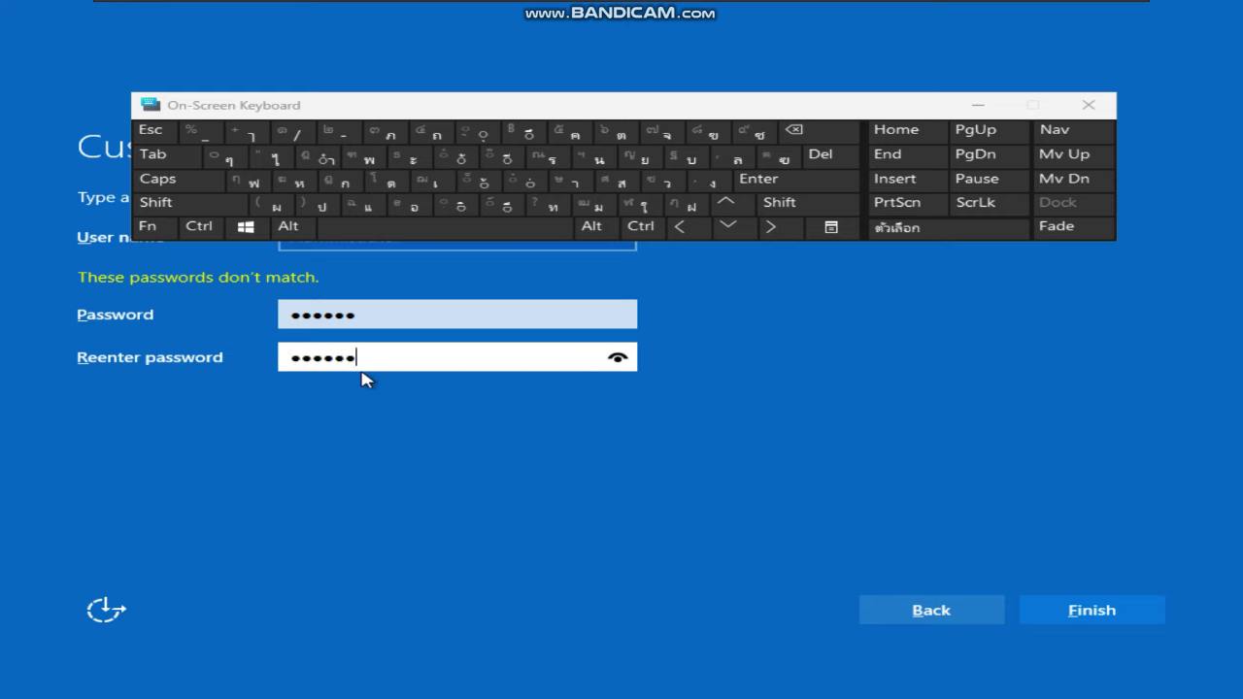
{"action": "key", "text": "Return"}
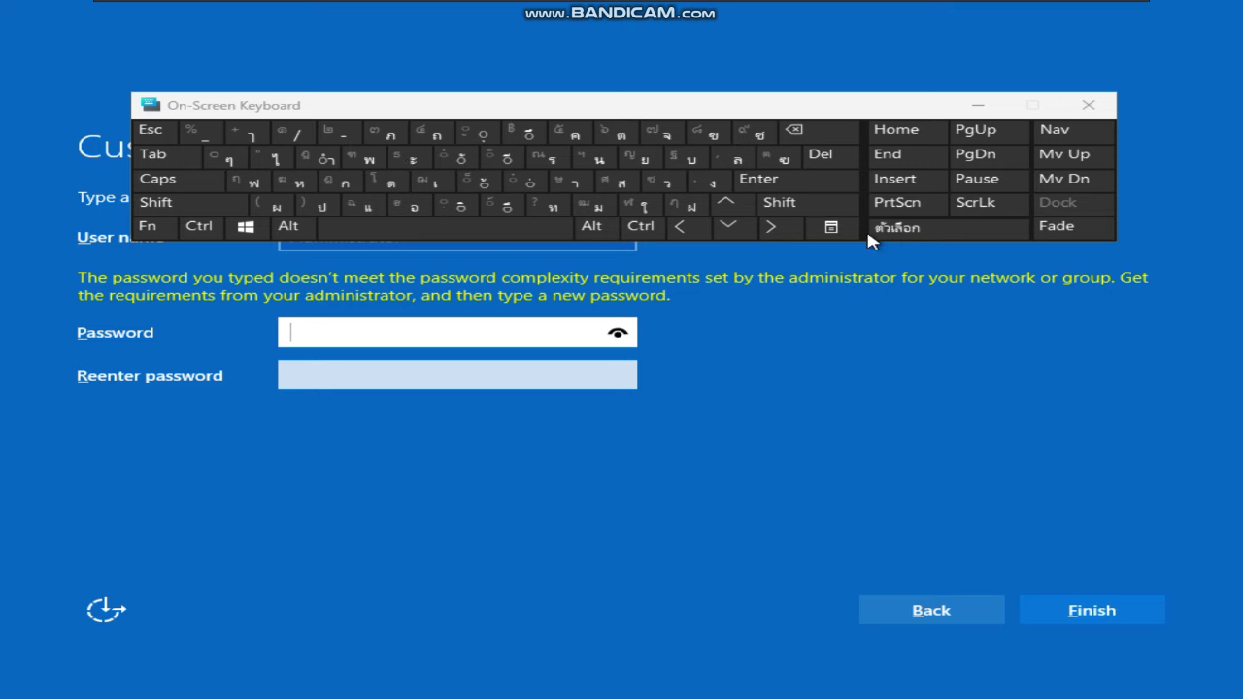
{"action": "left_click", "coordinate": [155, 228]}
{"action": "left_click", "coordinate": [159, 178]}
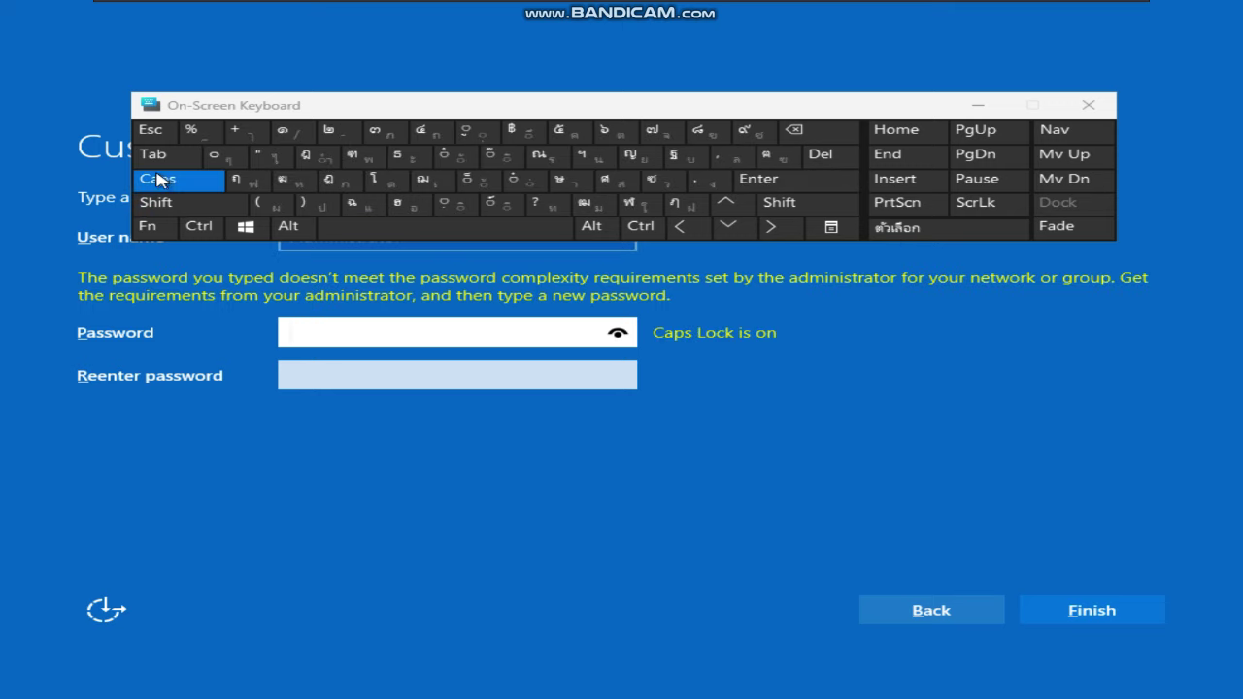
{"action": "left_click", "coordinate": [158, 179]}
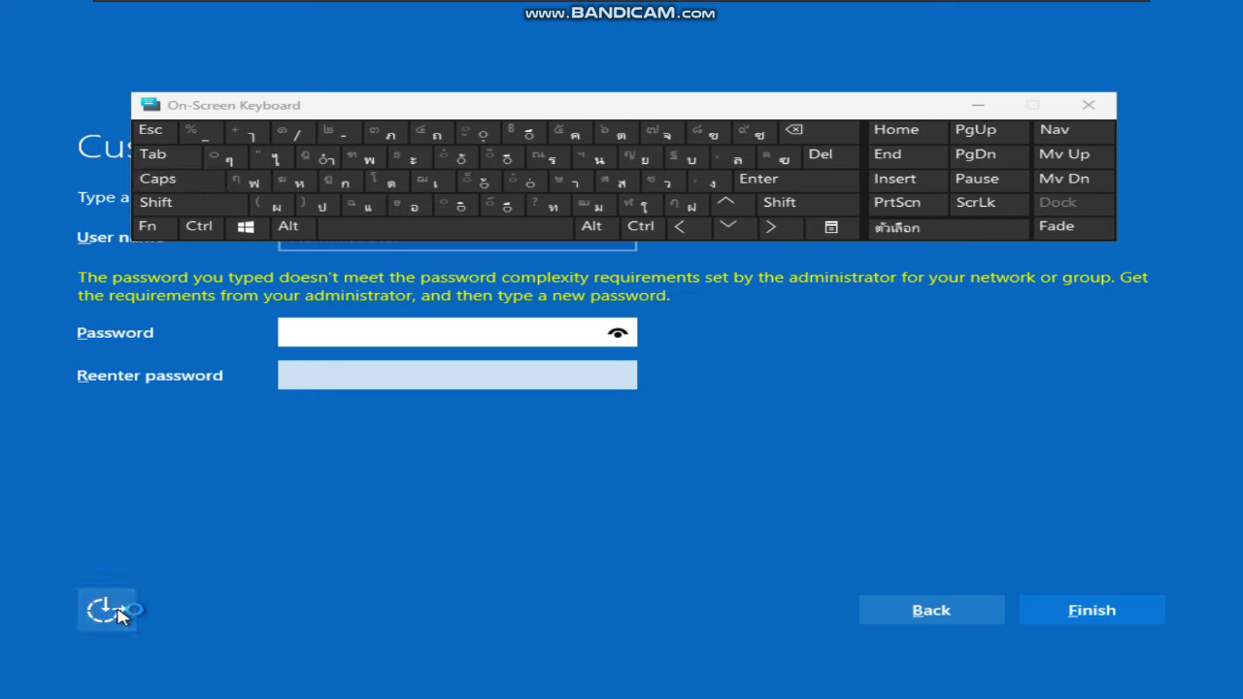
{"action": "left_click", "coordinate": [107, 610]}
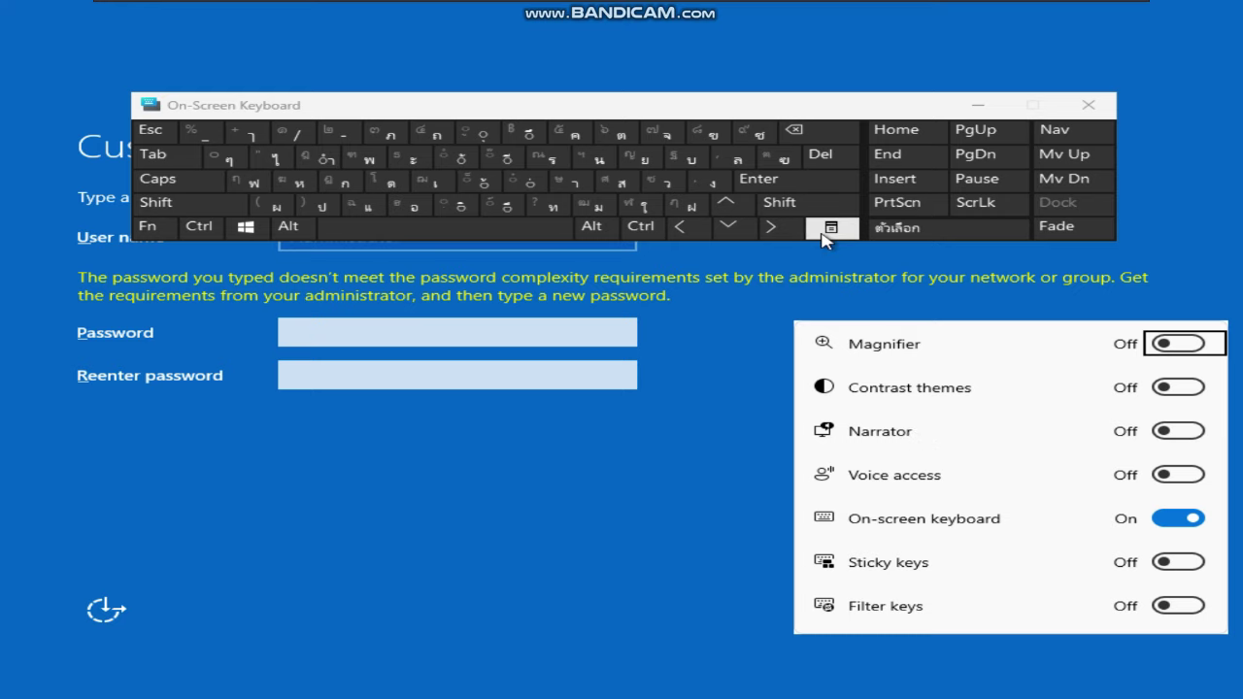
{"action": "left_click", "coordinate": [891, 231]}
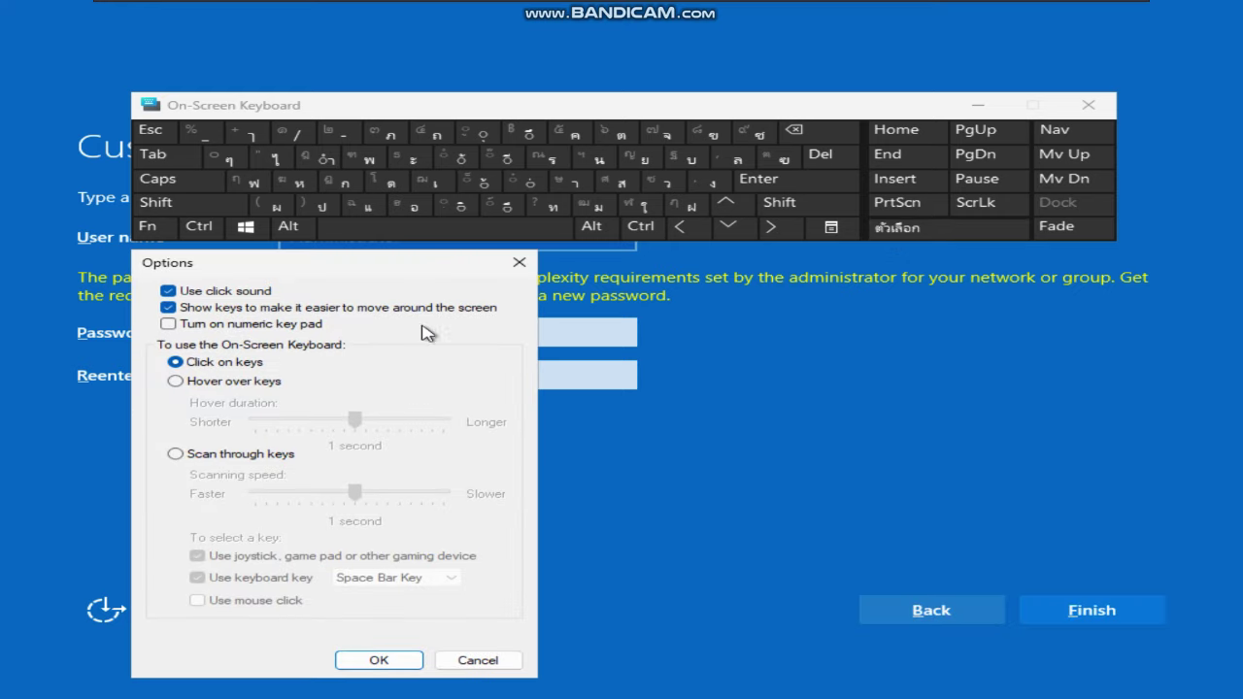
{"action": "left_click", "coordinate": [207, 330]}
{"action": "left_click", "coordinate": [518, 260]}
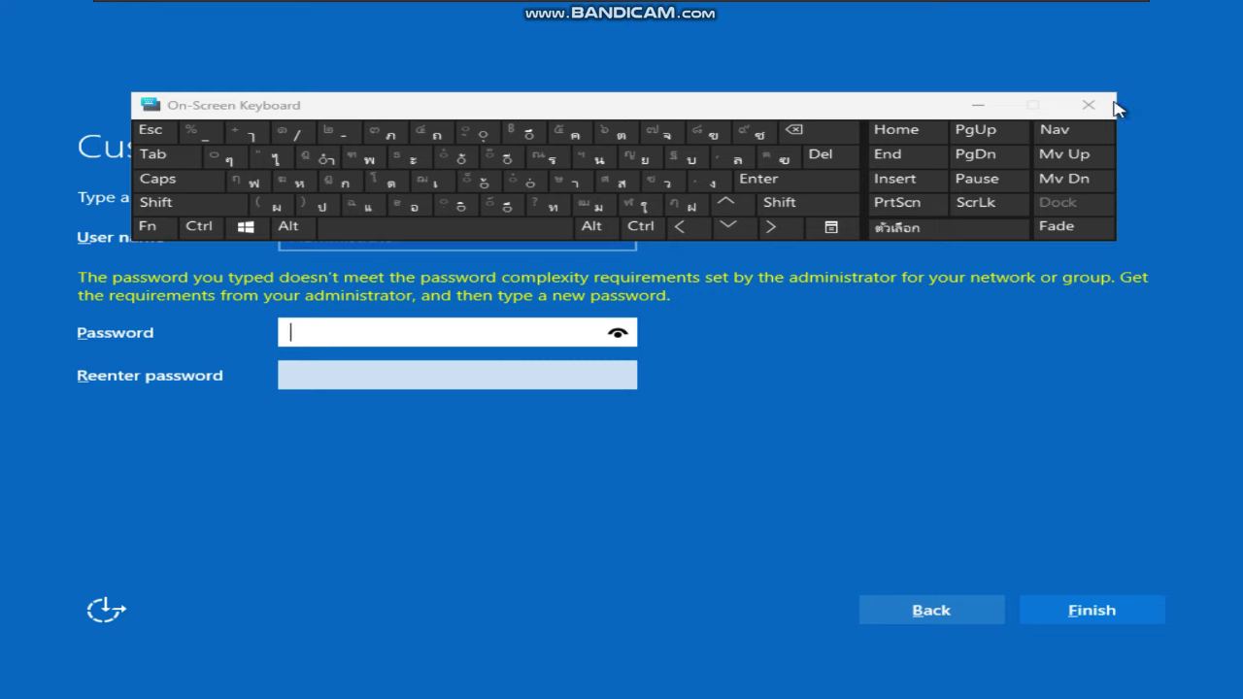
Type a complex password and verify it with the reveal (eye) icon
{"action": "key", "text": "super"}
{"action": "type", "text": "a"}
{"action": "key", "text": "BackSpace"}
{"action": "key", "text": "BackSpace"}
{"action": "key", "text": "BackSpace"}
{"action": "type", "text": "aaA"}
{"action": "key", "text": "shift"}
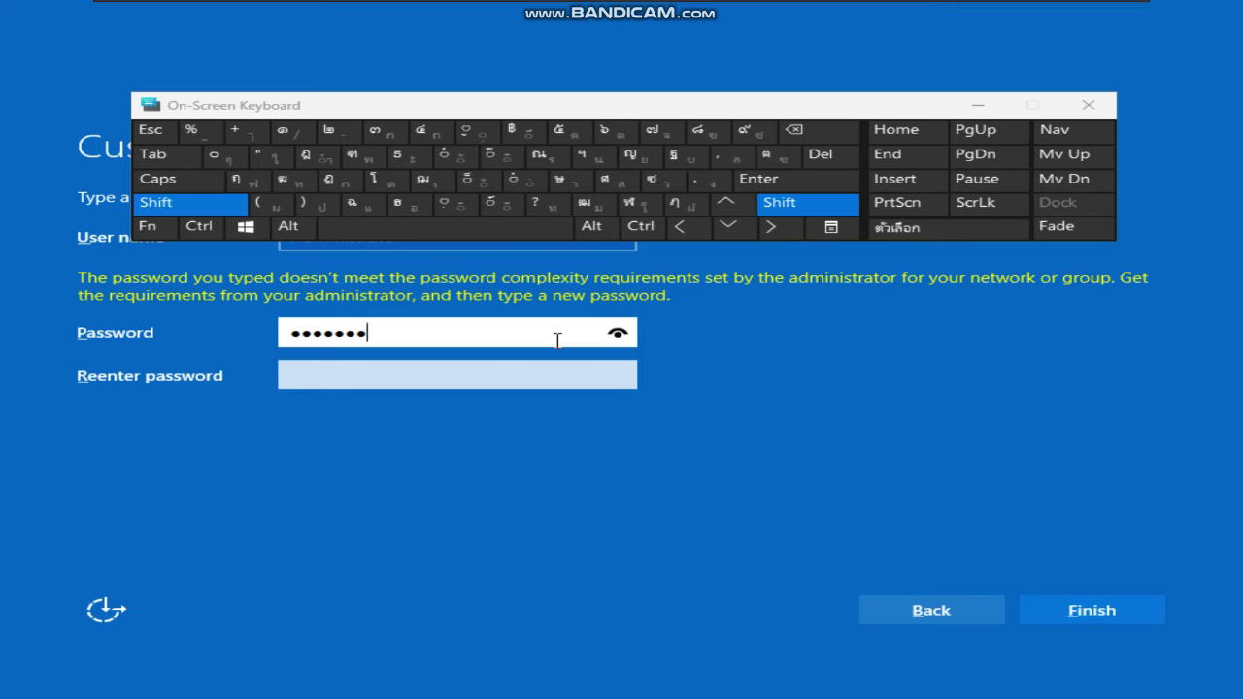
{"action": "left_click", "coordinate": [619, 334]}
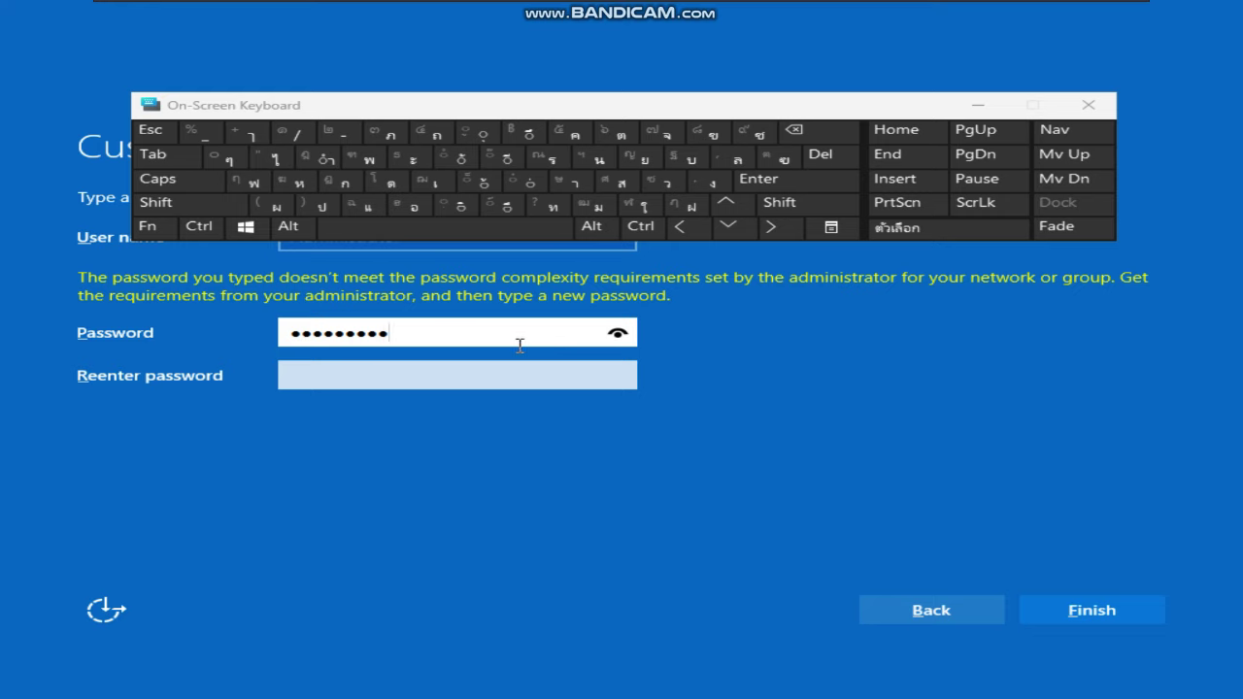
{"action": "key", "text": "BackSpace"}
{"action": "left_click", "coordinate": [618, 333]}
Retype the password in the Reenter password field and submit to finalize settings
{"action": "left_click", "coordinate": [499, 363]}
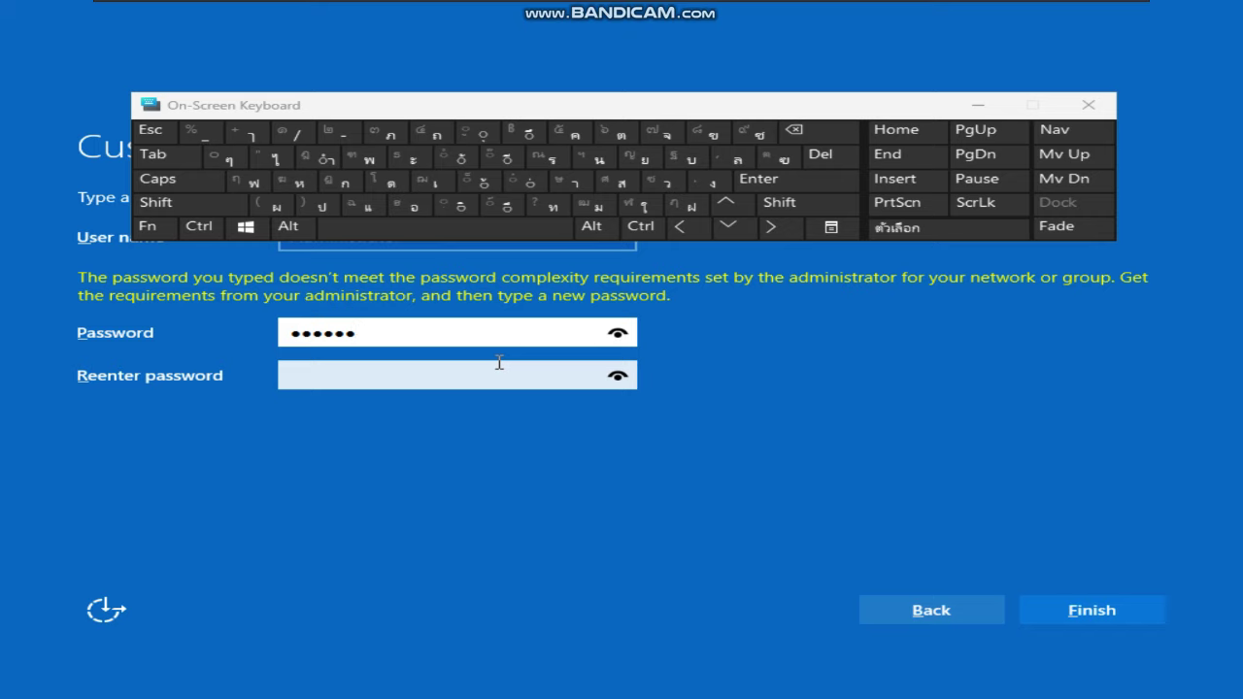
{"action": "left_click", "coordinate": [627, 334]}
{"action": "left_click", "coordinate": [617, 333]}
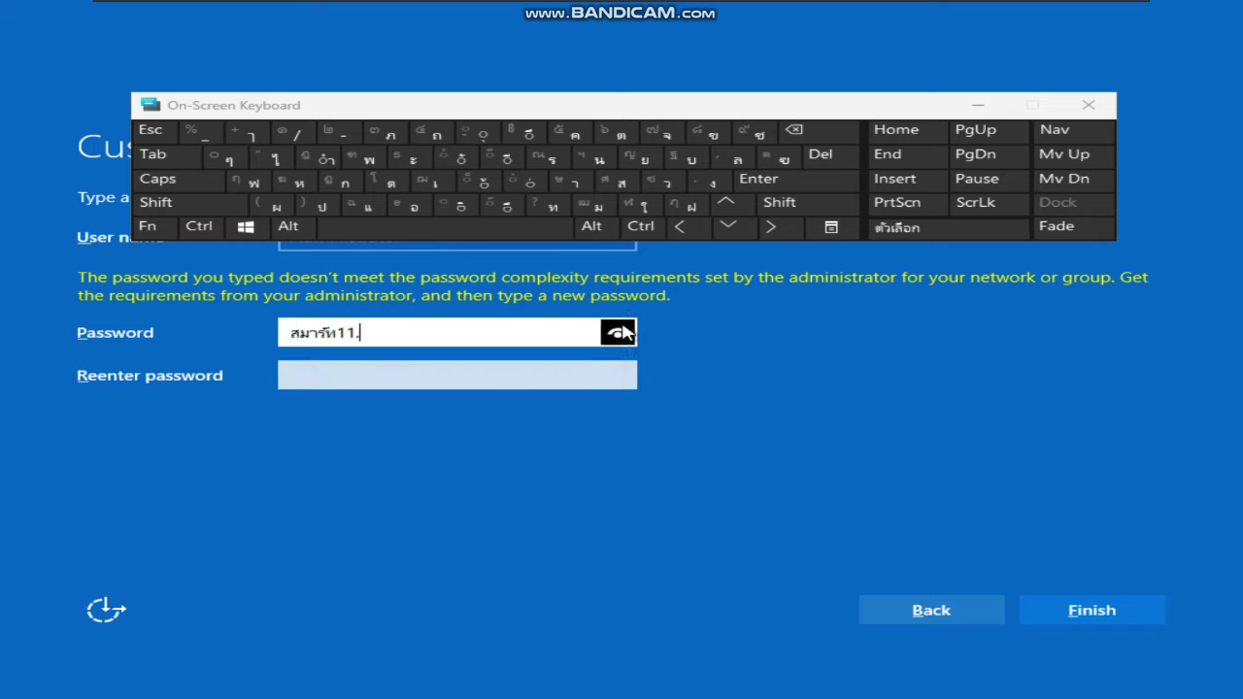
{"action": "left_click", "coordinate": [486, 384]}
{"action": "type", "text": "••••••"}
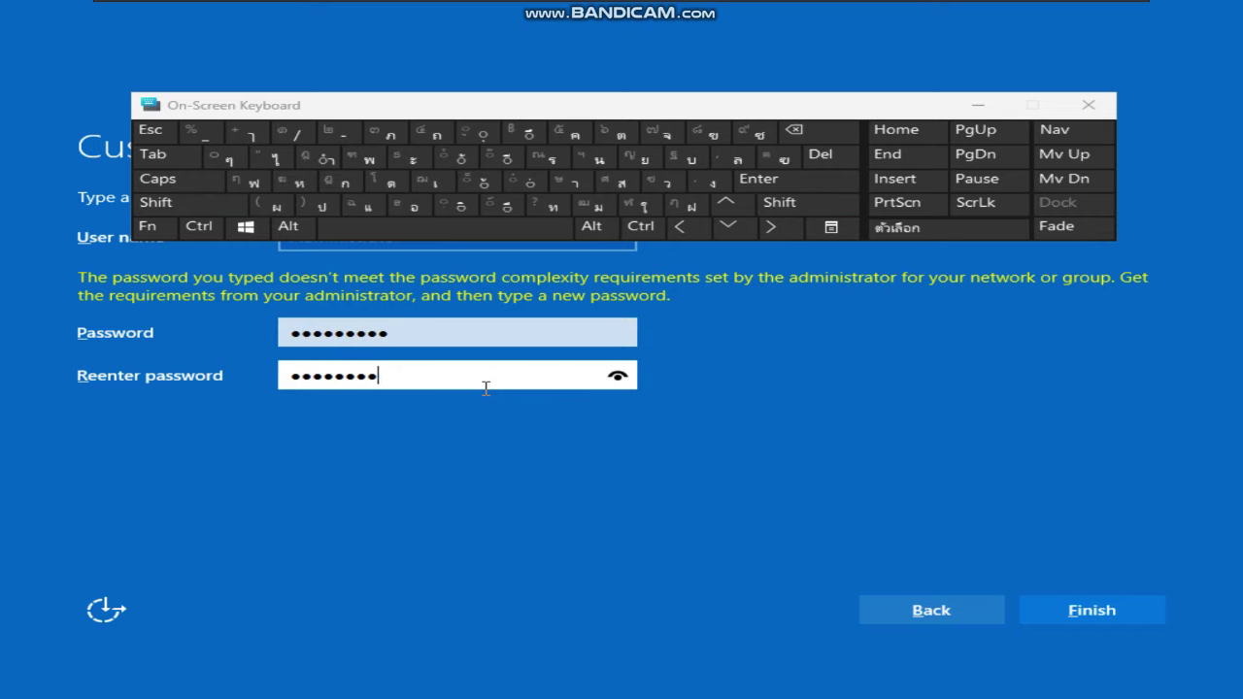
{"action": "key", "text": "Return"}
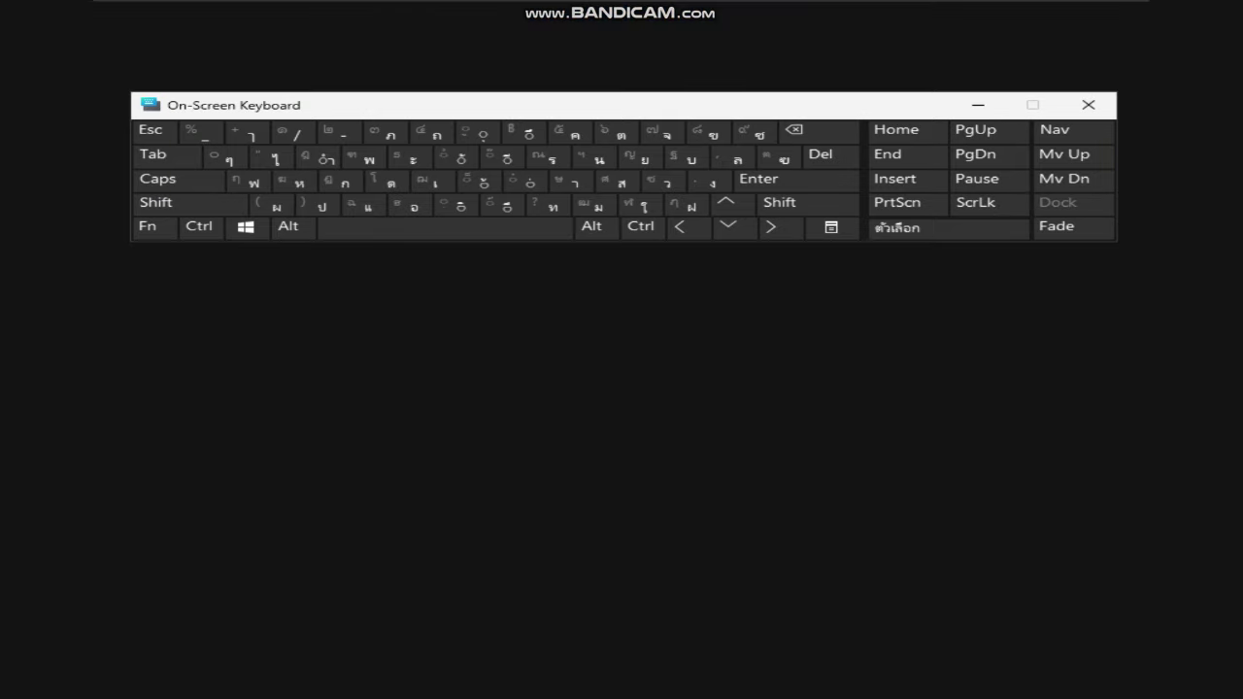
Close the On-Screen Keyboard and wait for the guest to reach its lock screen
{"action": "left_click", "coordinate": [1089, 105]}
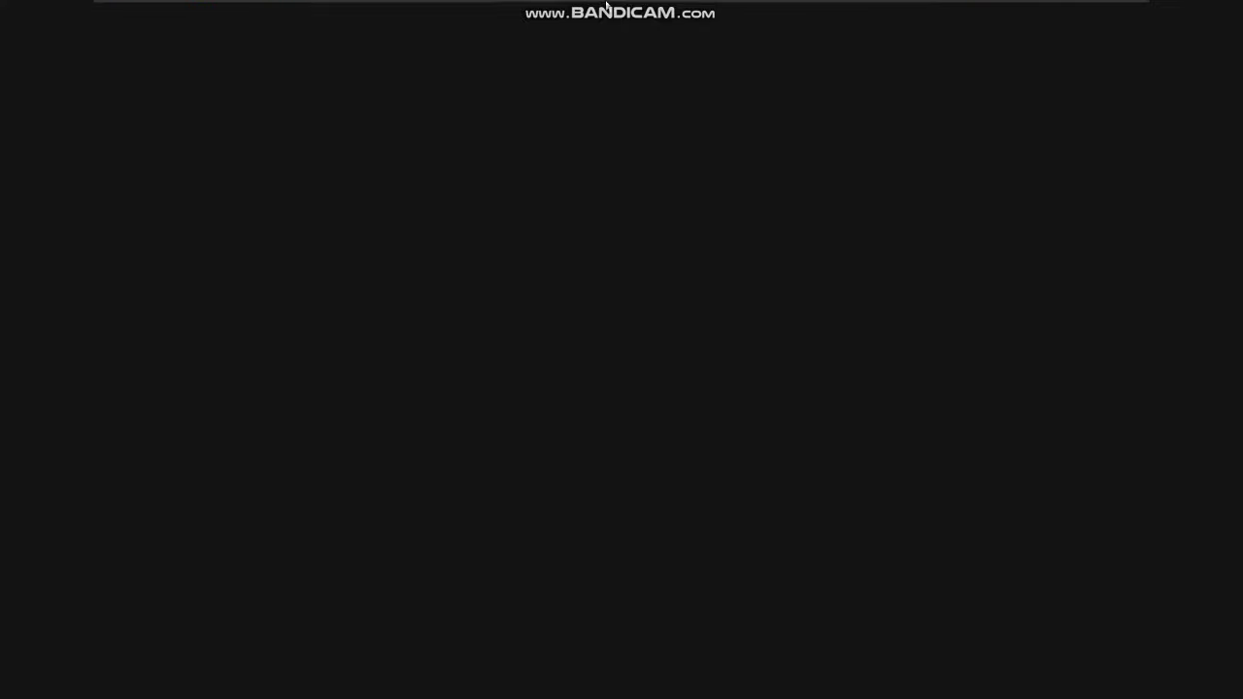
{"action": "mouse_move", "coordinate": [606, 6]}
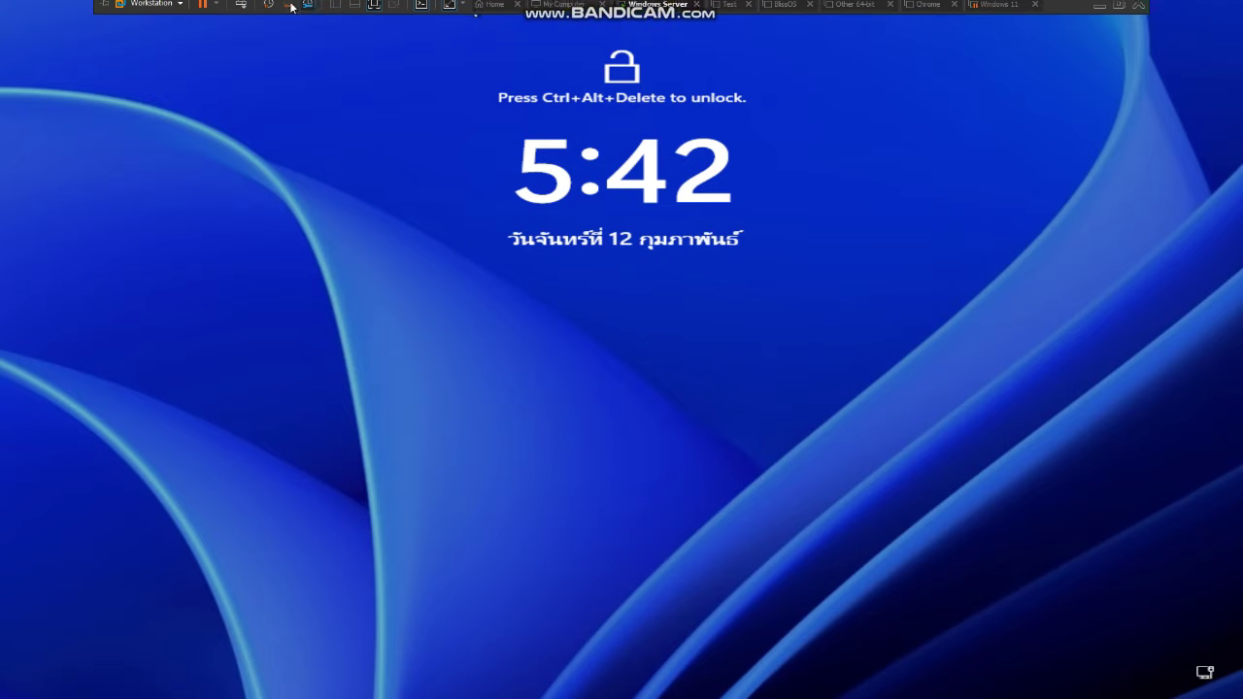
Send Ctrl+Alt+Del via the VM menu and sign in as Administrator with the password
{"action": "left_click", "coordinate": [152, 4]}
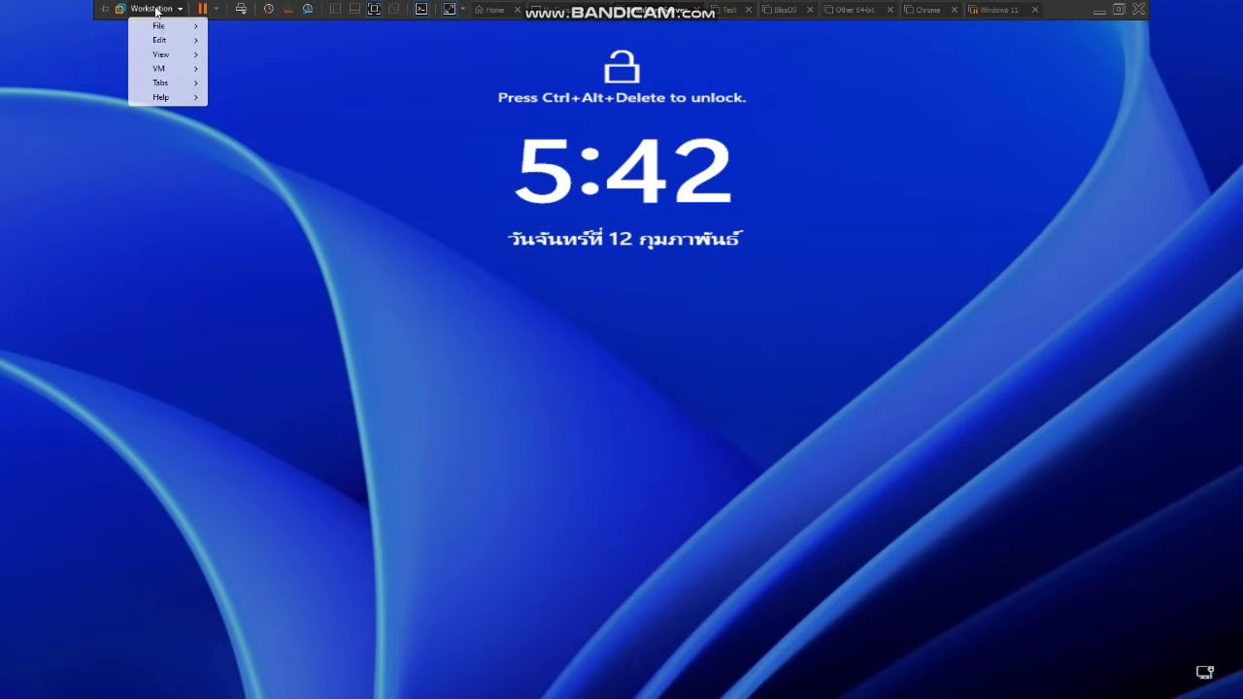
{"action": "mouse_move", "coordinate": [163, 68]}
{"action": "left_click", "coordinate": [262, 117]}
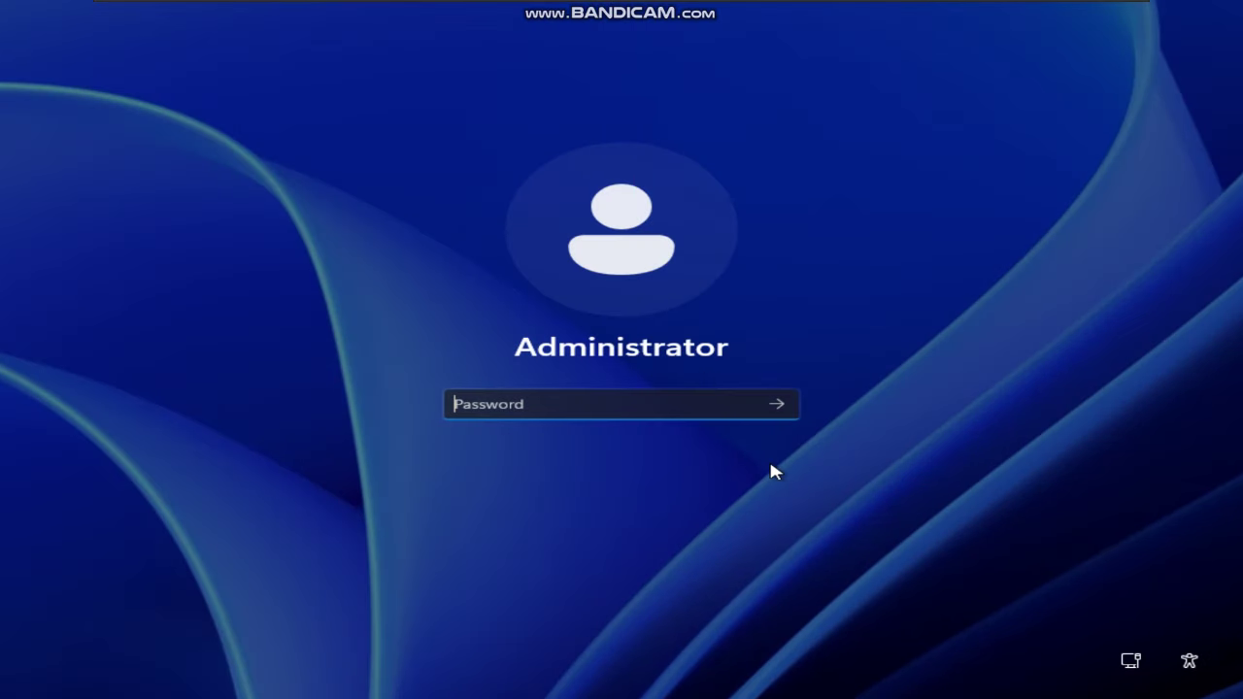
{"action": "type", "text": "••"}
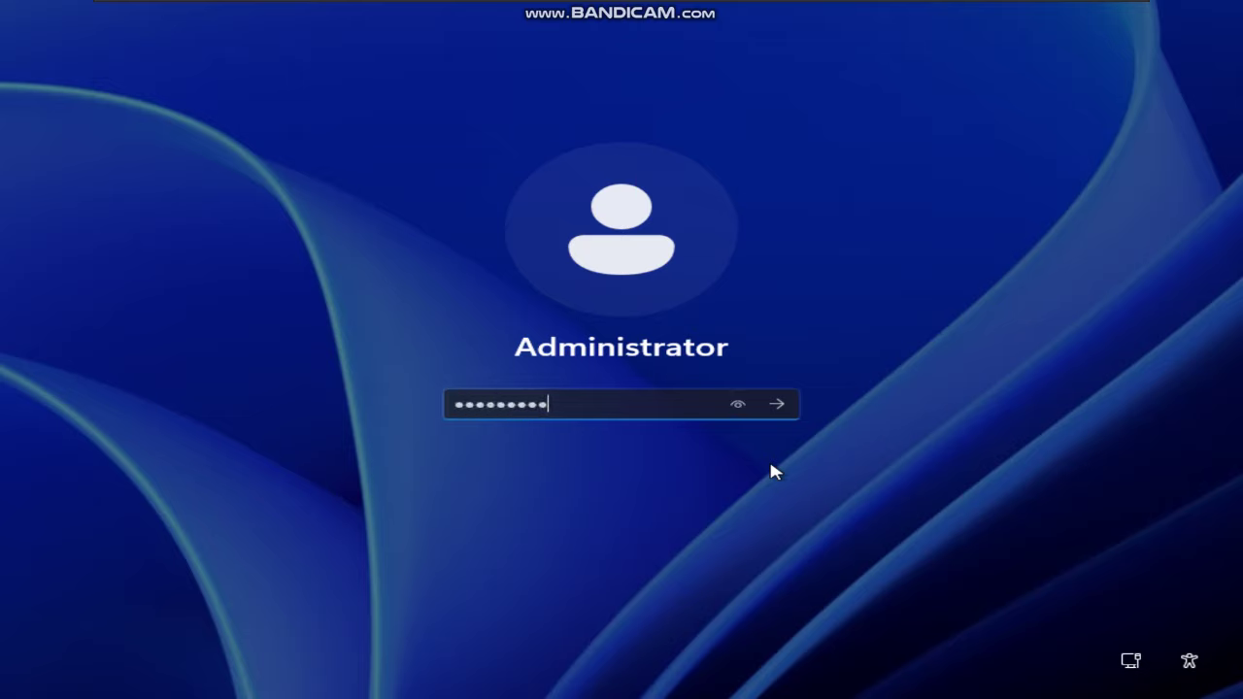
{"action": "type", "text": "••••••••"}
{"action": "key", "text": "Return"}
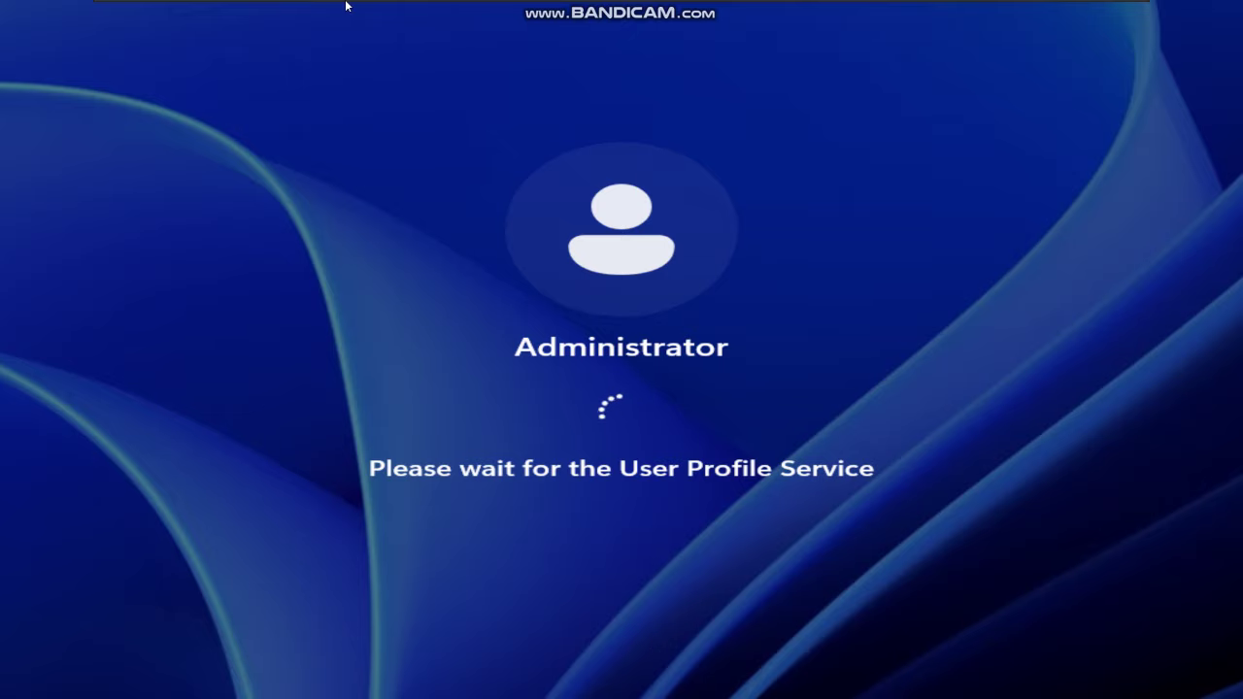
{"action": "mouse_move", "coordinate": [242, 7]}
{"action": "left_click", "coordinate": [152, 8]}
Choose Reinstall VMware Tools from the VM menu and connect the installer CD
{"action": "mouse_move", "coordinate": [177, 69]}
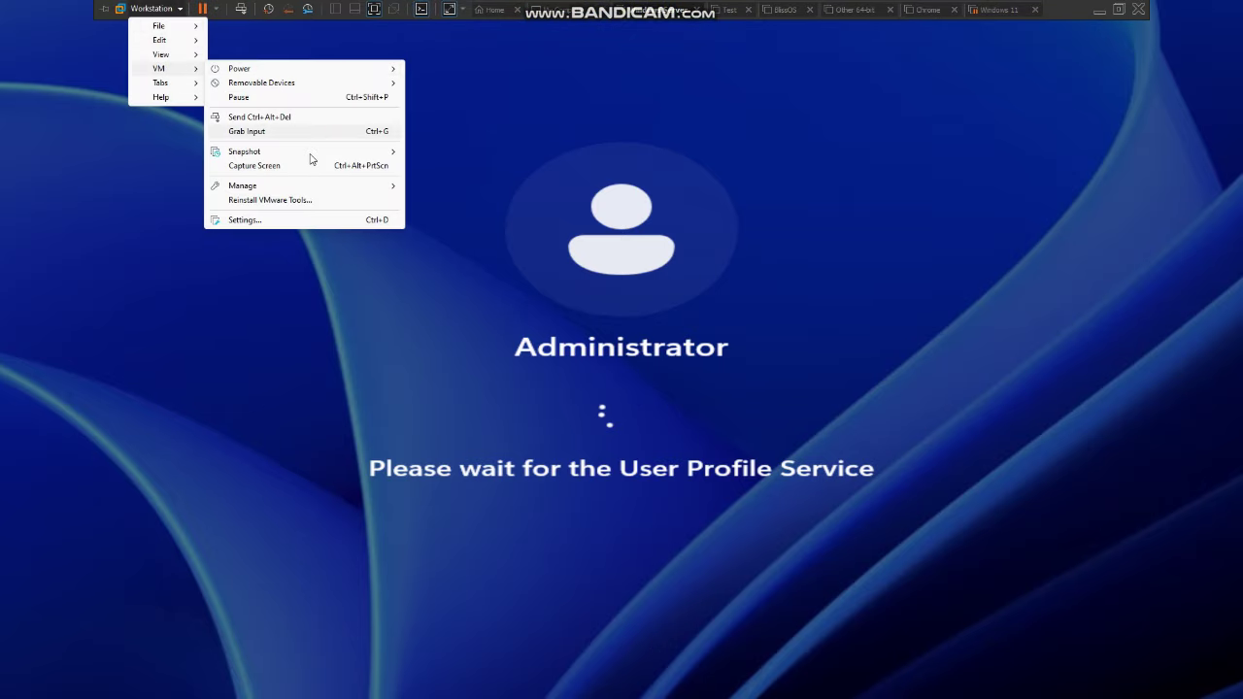
{"action": "left_click", "coordinate": [282, 200]}
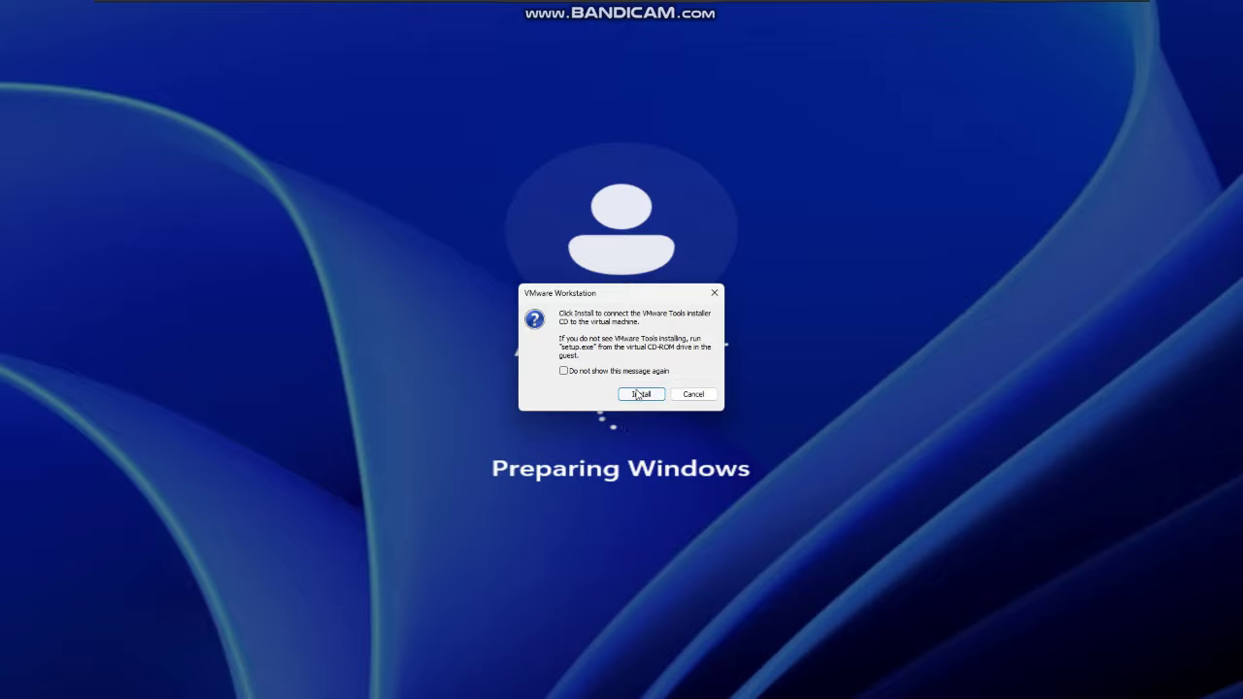
{"action": "left_click", "coordinate": [635, 395]}
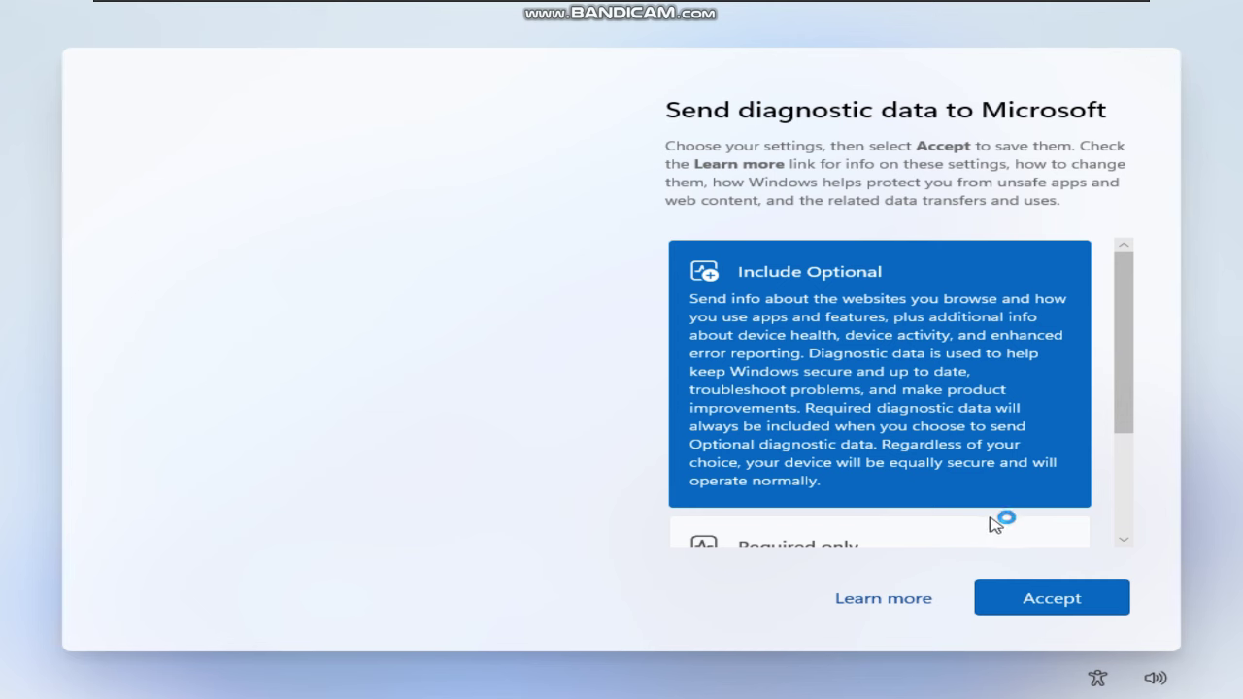
Choose Required only diagnostic data, accept it, and dismiss the Azure Arc prompt
{"action": "scroll", "coordinate": [1000, 519], "scroll_direction": "down", "scroll_amount": 2}
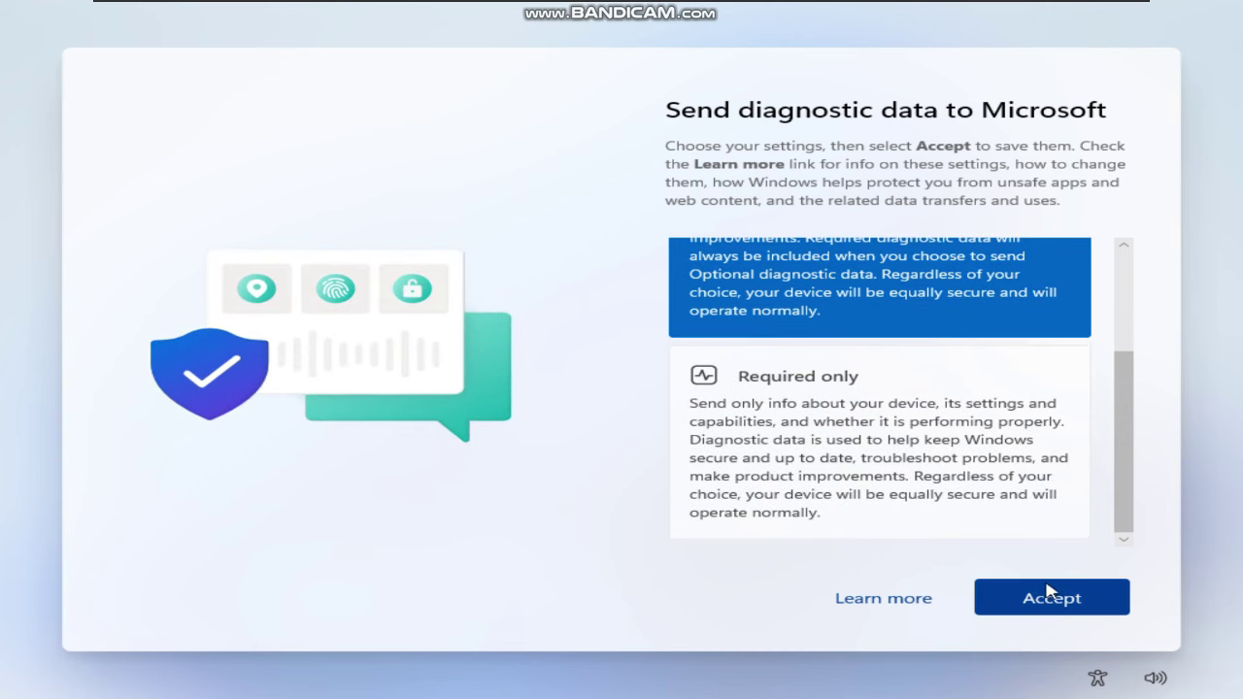
{"action": "scroll", "coordinate": [993, 472], "scroll_direction": "up", "scroll_amount": 1}
{"action": "scroll", "coordinate": [991, 478], "scroll_direction": "down", "scroll_amount": 1}
{"action": "scroll", "coordinate": [985, 481], "scroll_direction": "up", "scroll_amount": 1}
{"action": "scroll", "coordinate": [985, 486], "scroll_direction": "down", "scroll_amount": 1}
{"action": "left_click", "coordinate": [985, 488]}
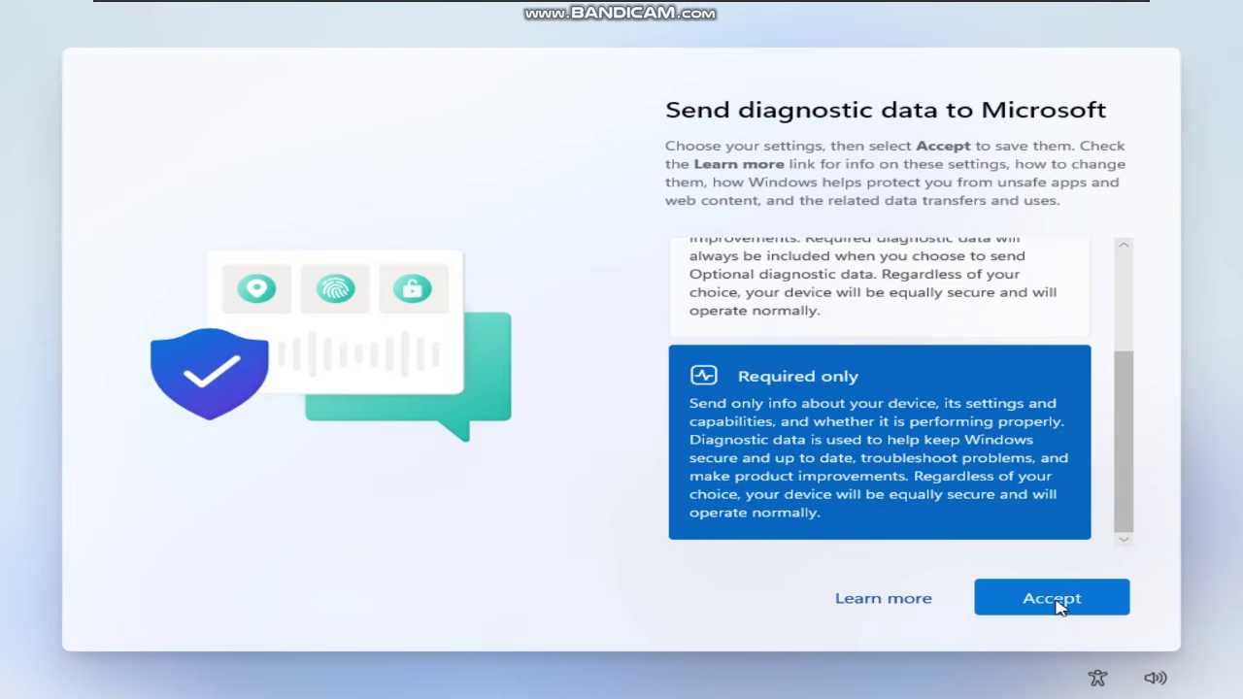
{"action": "left_click", "coordinate": [1057, 600]}
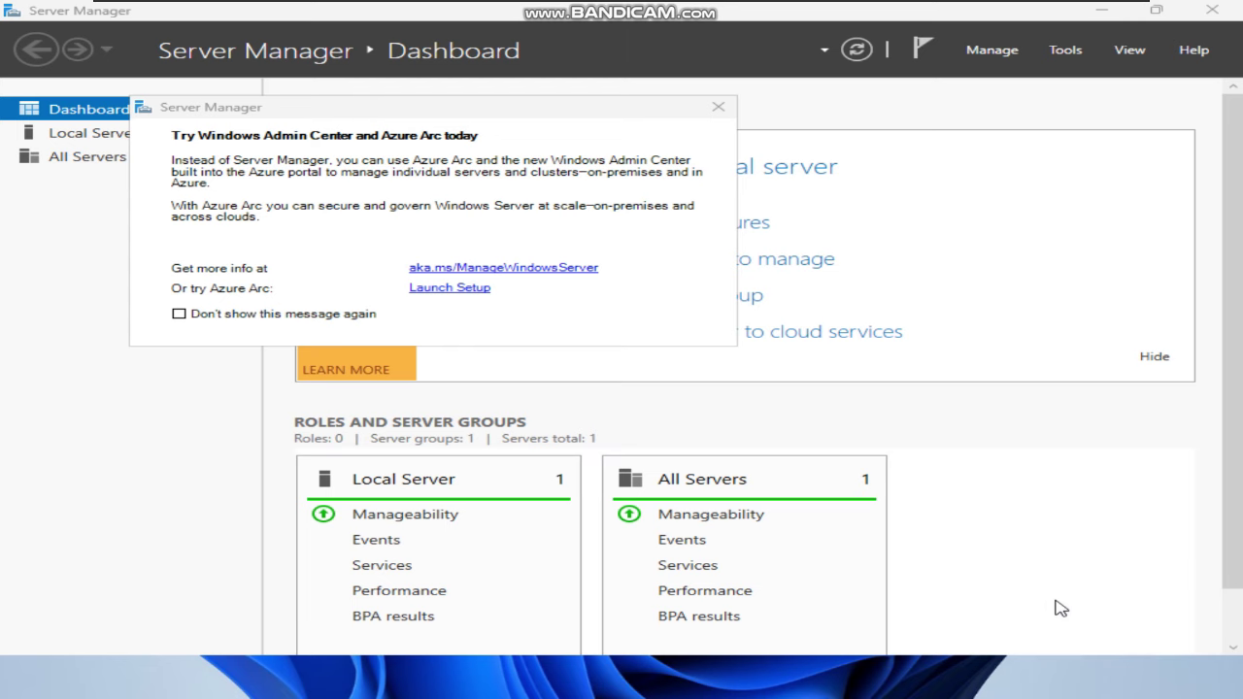
{"action": "left_click", "coordinate": [724, 107]}
Close Server Manager and open This PC in File Explorer
{"action": "left_click", "coordinate": [1212, 11]}
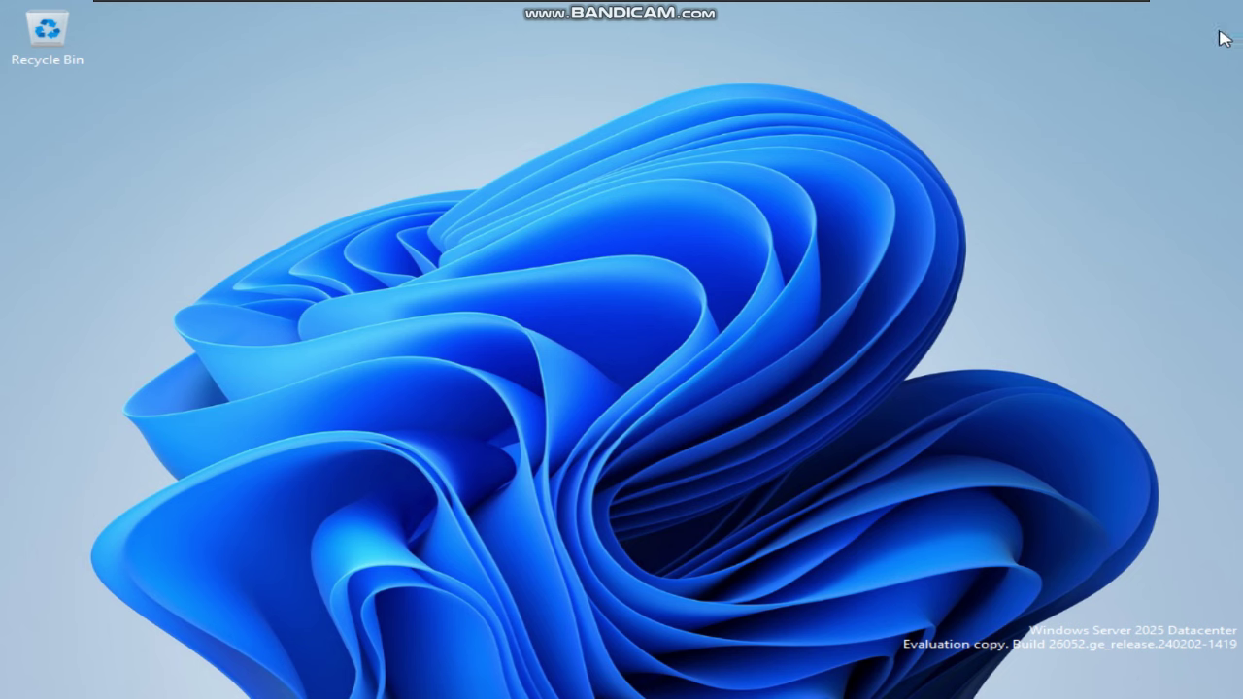
{"action": "left_click_drag", "start_coordinate": [579, 231], "coordinate": [736, 319]}
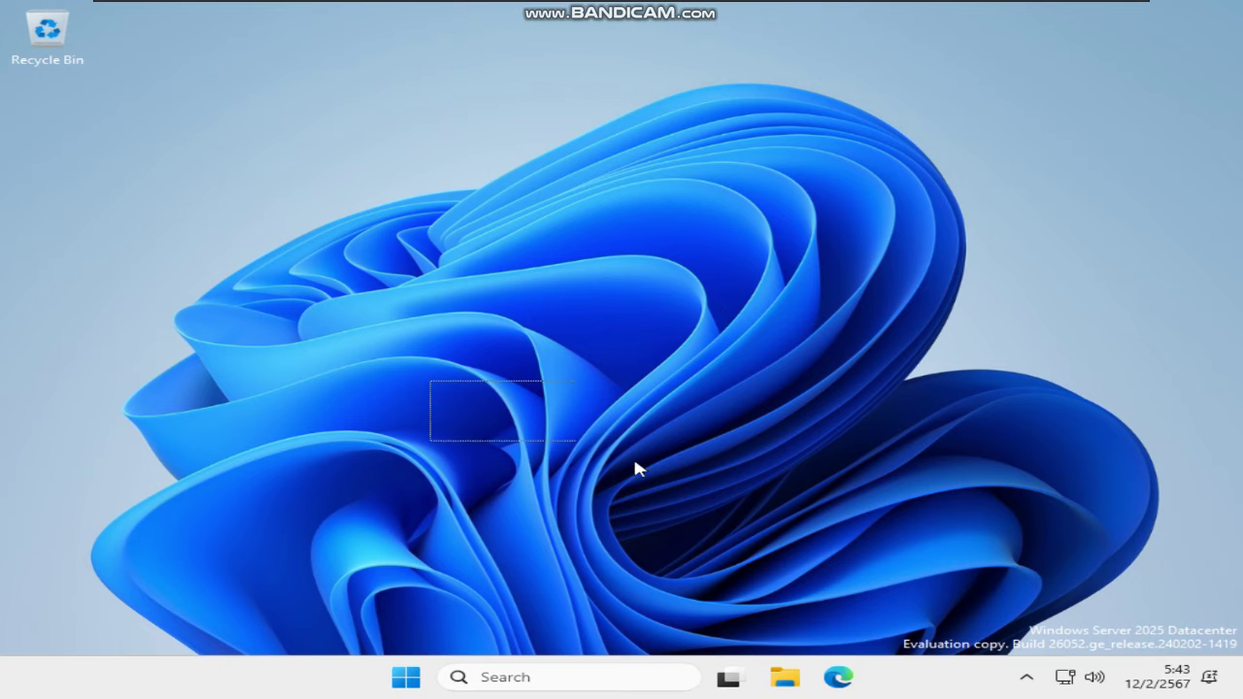
{"action": "left_click", "coordinate": [770, 677]}
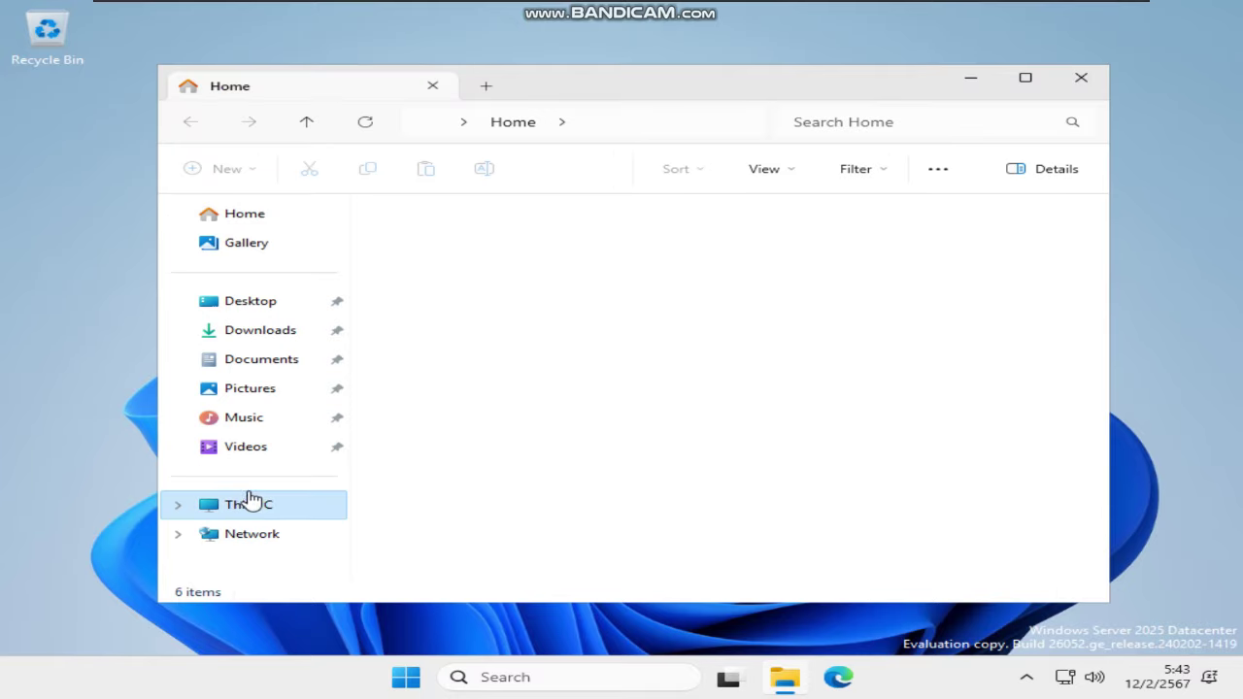
{"action": "left_click", "coordinate": [241, 502]}
{"action": "left_click", "coordinate": [722, 262]}
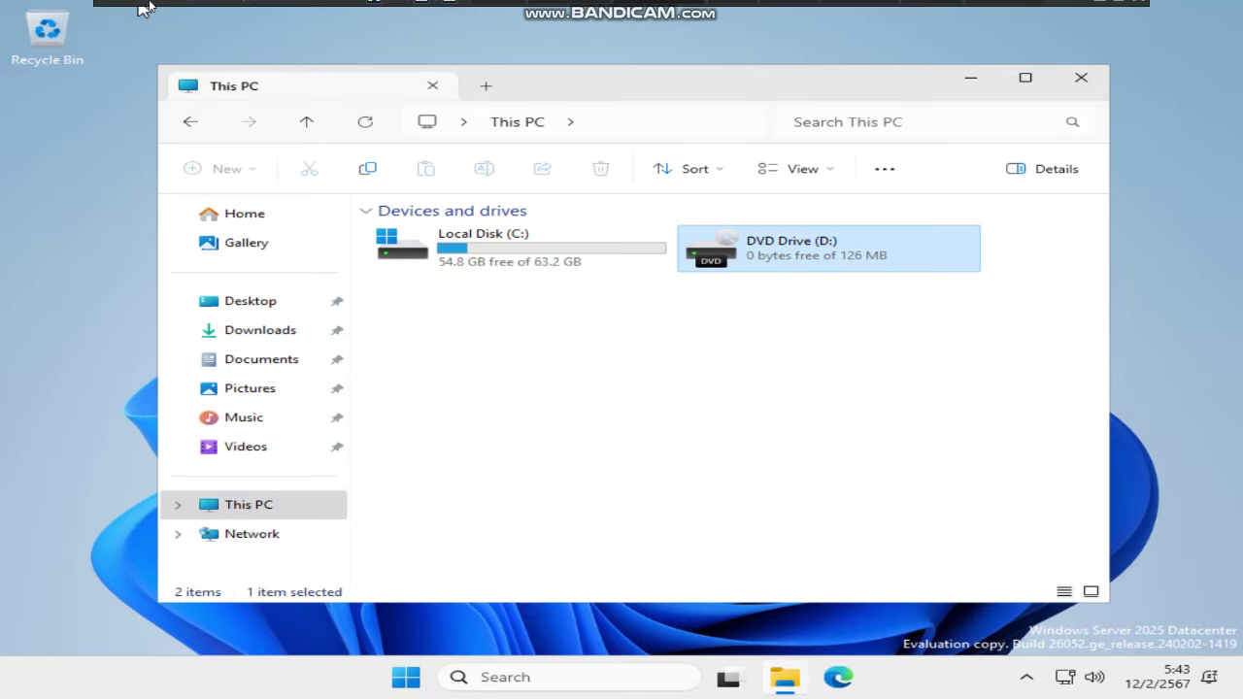
{"action": "left_click", "coordinate": [151, 8]}
{"action": "mouse_move", "coordinate": [163, 68]}
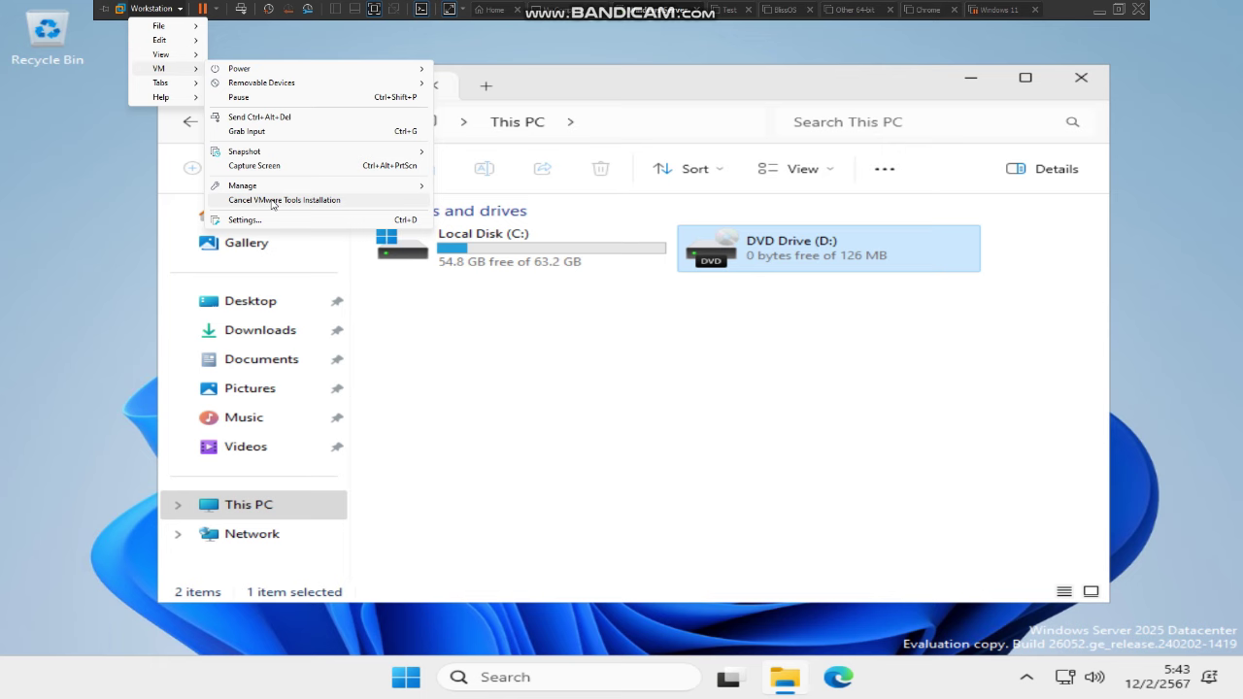
{"action": "left_click", "coordinate": [801, 369]}
Run setup64 from DVD Drive (D:) and close the Explorer window
{"action": "double_click", "coordinate": [791, 248]}
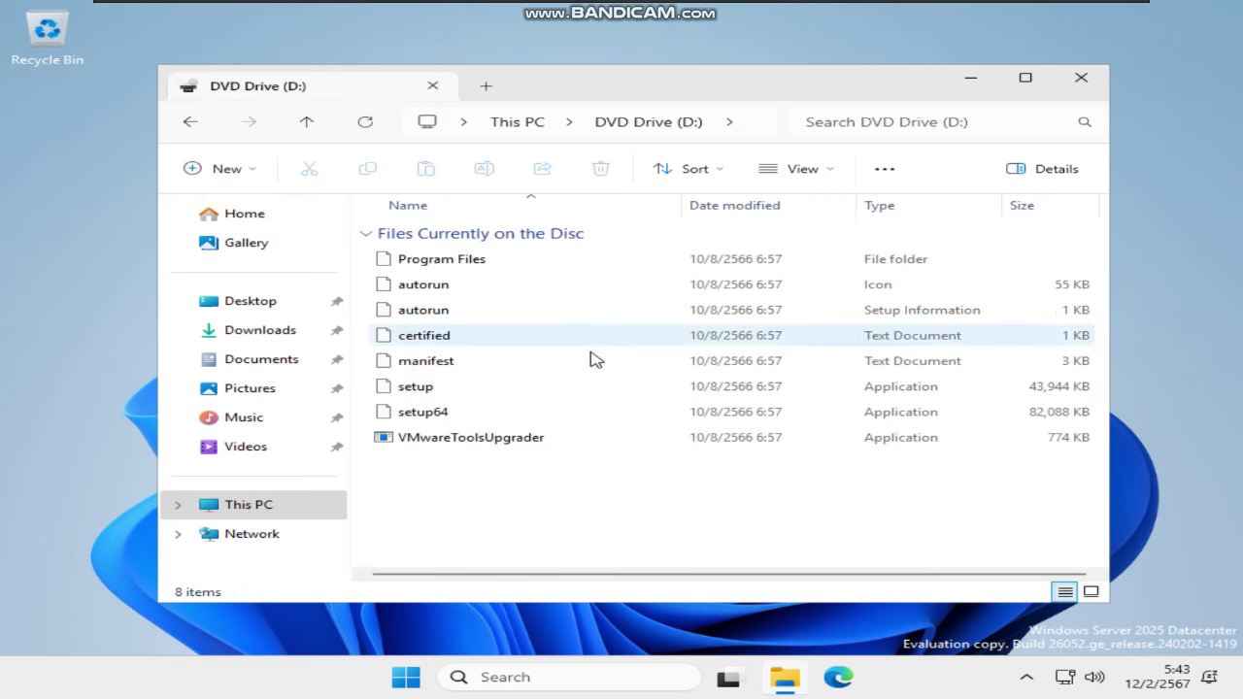
{"action": "double_click", "coordinate": [558, 418]}
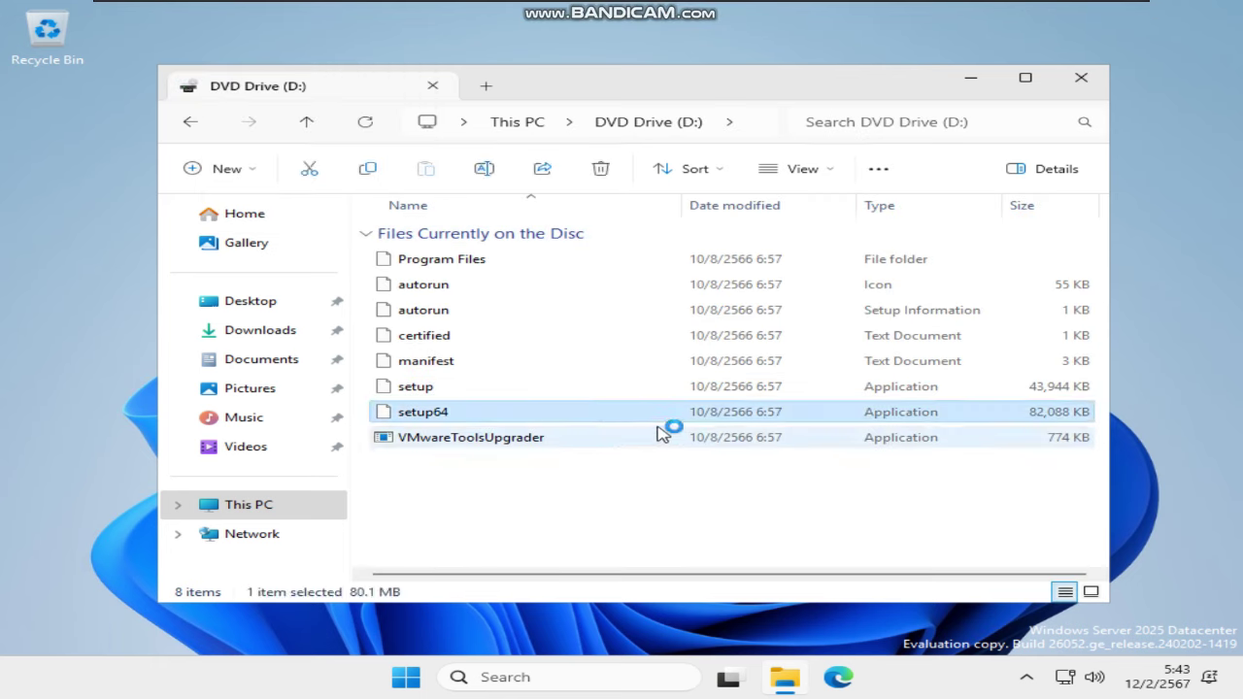
{"action": "left_click", "coordinate": [1080, 78]}
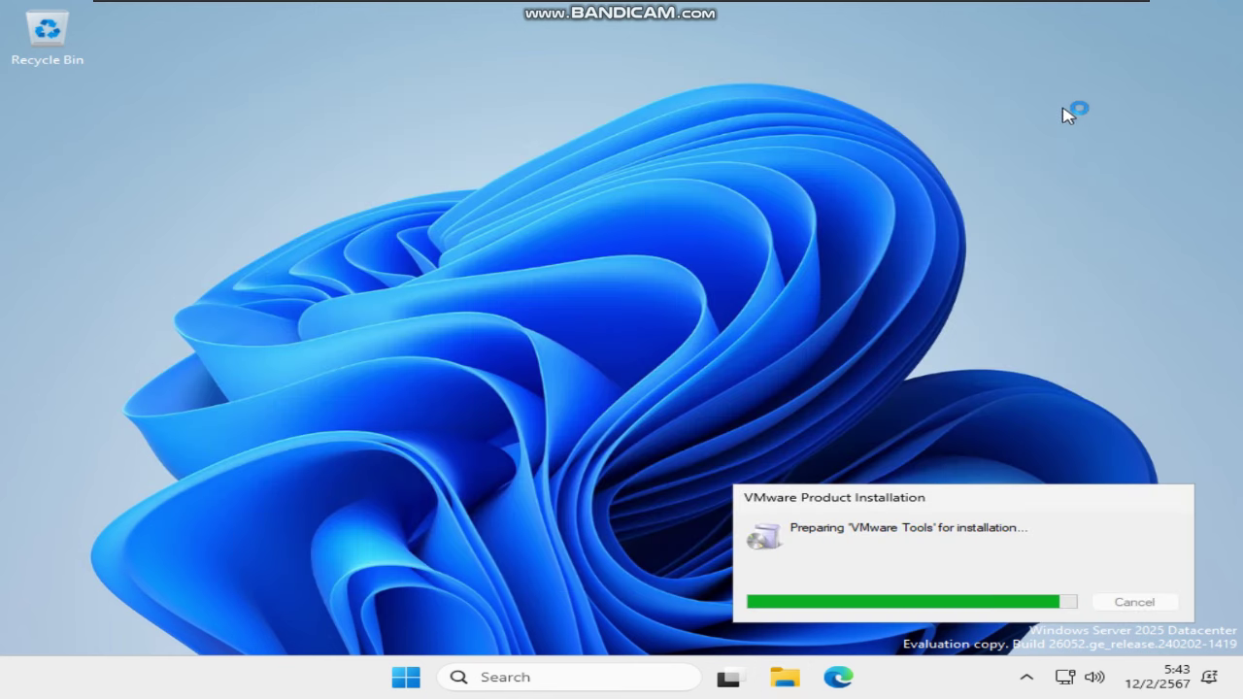
{"action": "right_click", "coordinate": [297, 680]}
{"action": "left_click", "coordinate": [326, 645]}
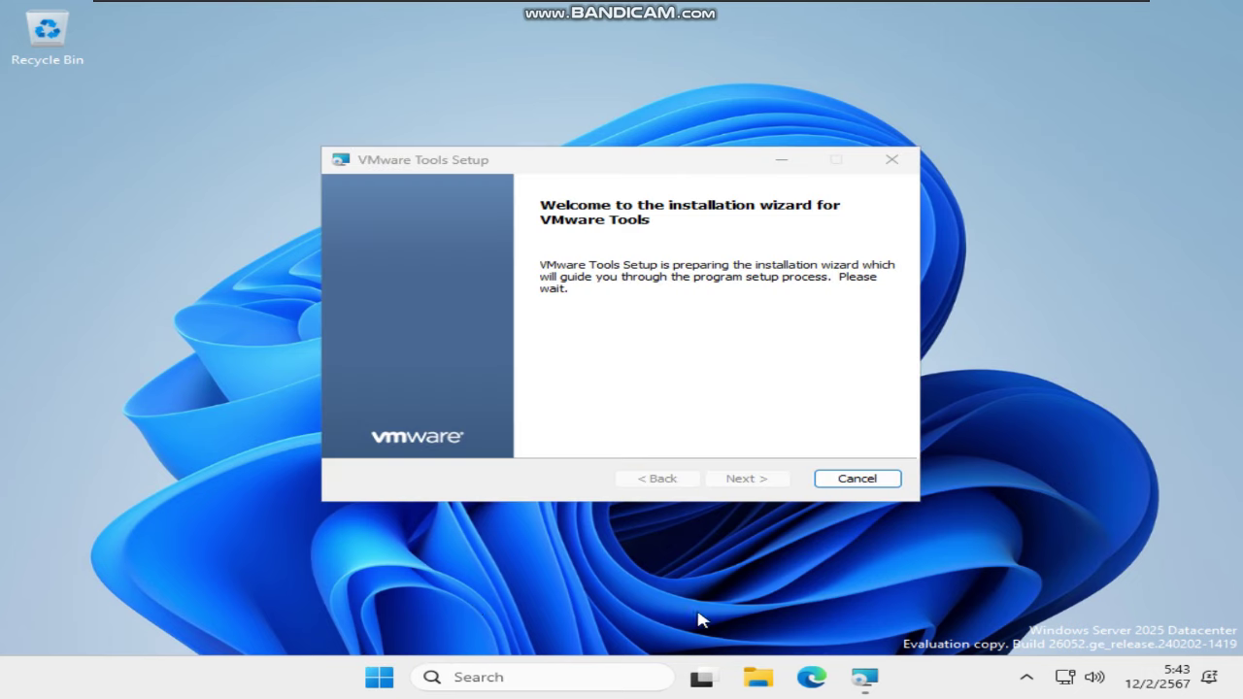
Start the Typical VMware Tools installation
{"action": "left_click", "coordinate": [740, 480]}
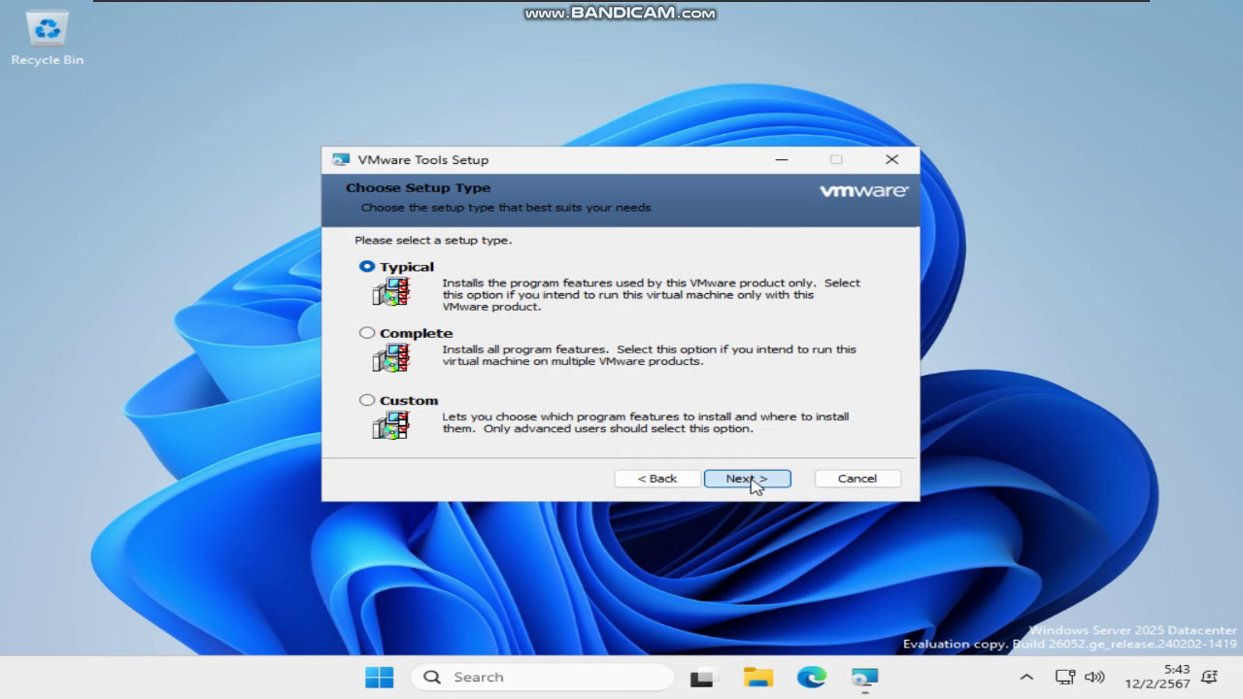
{"action": "left_click", "coordinate": [746, 480]}
{"action": "left_click", "coordinate": [748, 480]}
{"action": "right_click", "coordinate": [924, 688]}
{"action": "left_click", "coordinate": [962, 638]}
In Taskbar settings, turn on Pen Menu, set Touch keyboard to Always, and show clock seconds
{"action": "right_click", "coordinate": [942, 668]}
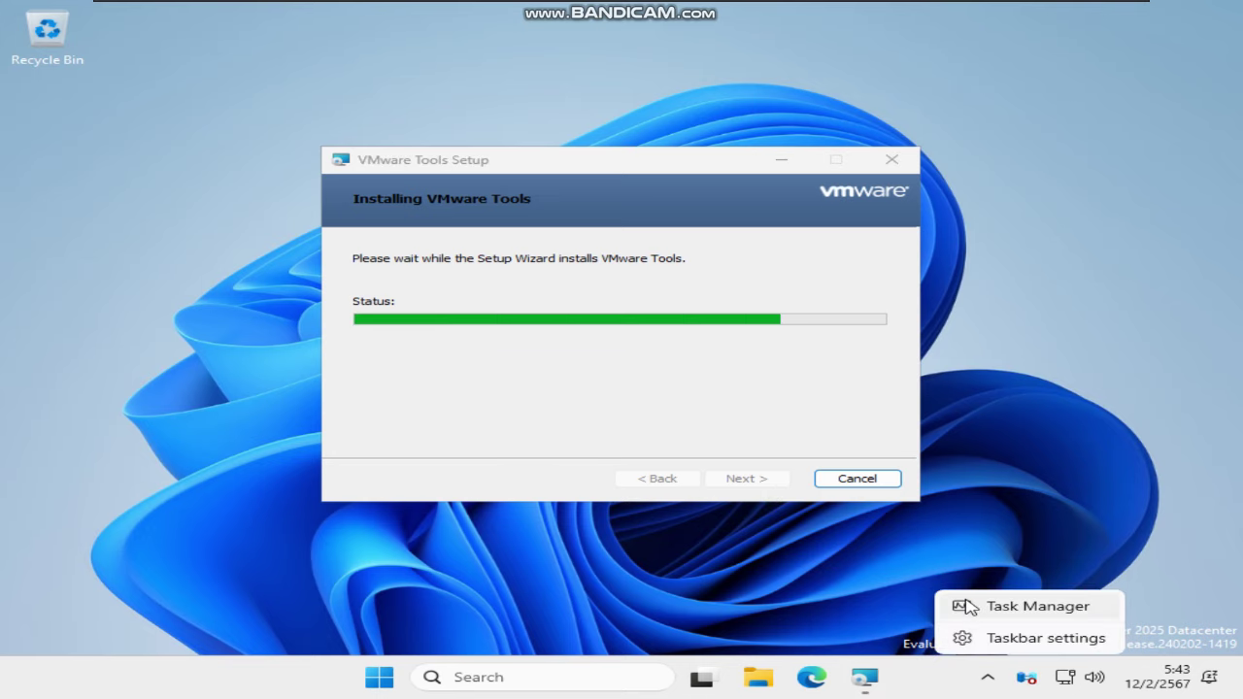
{"action": "left_click", "coordinate": [972, 635]}
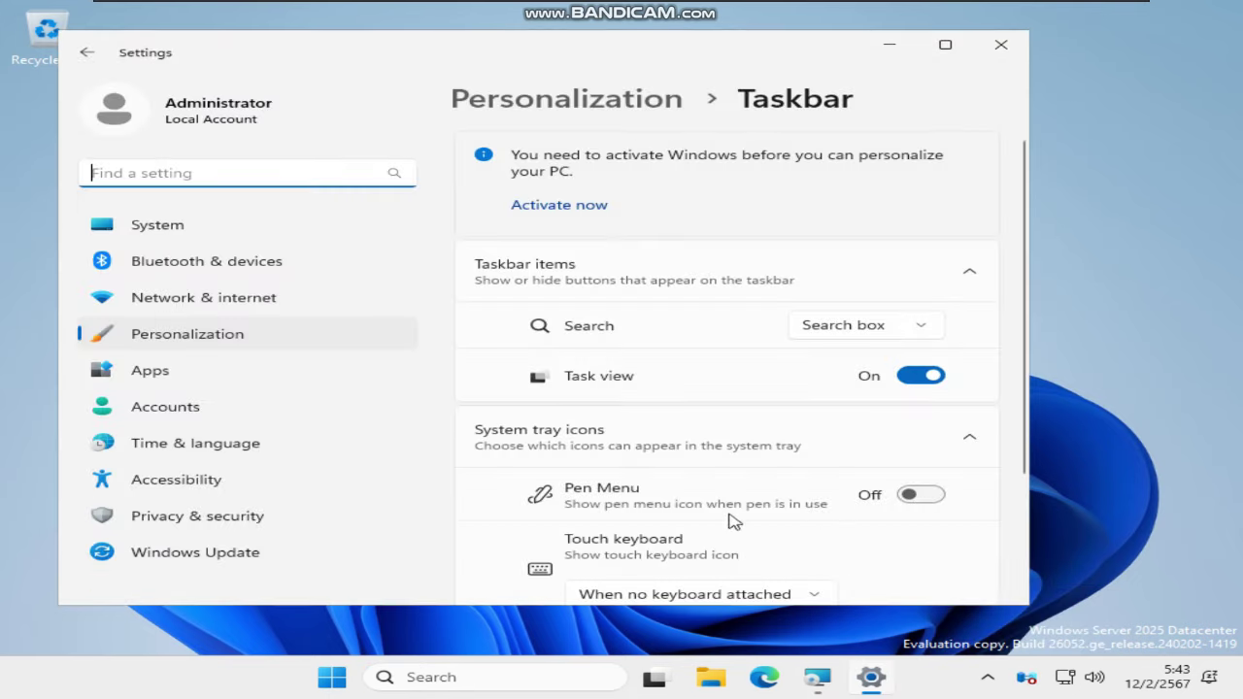
{"action": "scroll", "coordinate": [910, 405], "scroll_direction": "down", "scroll_amount": 1}
{"action": "left_click", "coordinate": [923, 353]}
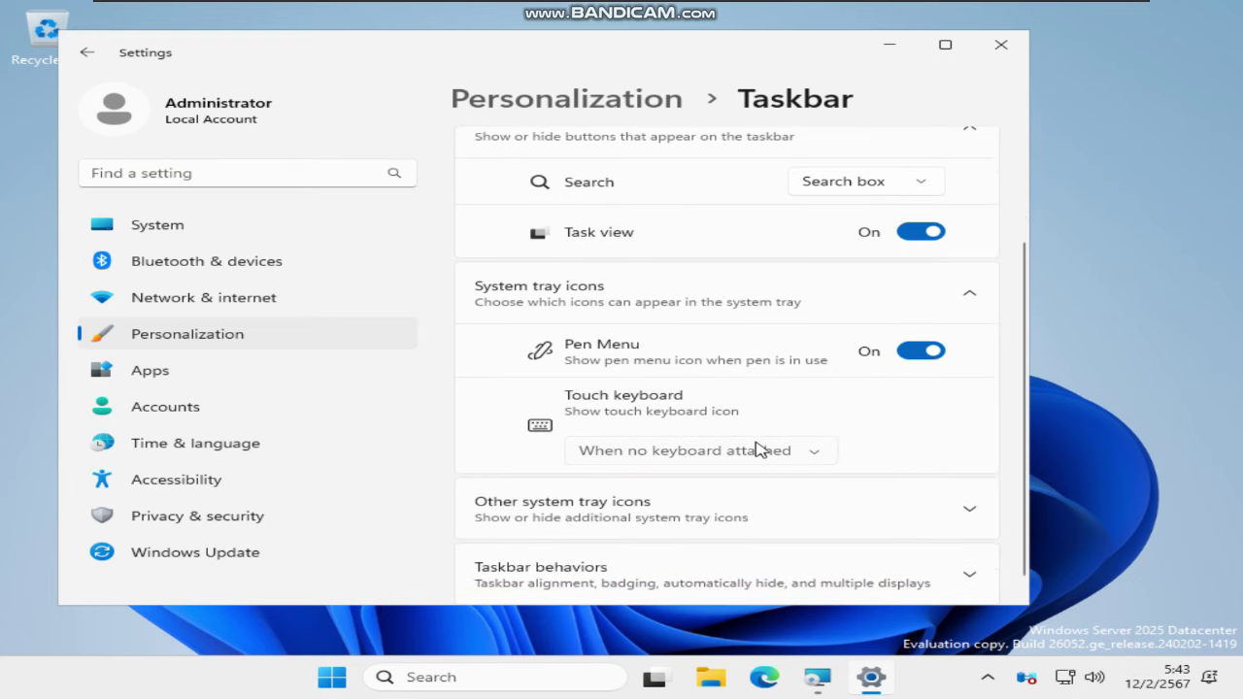
{"action": "left_click", "coordinate": [758, 450]}
{"action": "left_click", "coordinate": [752, 418]}
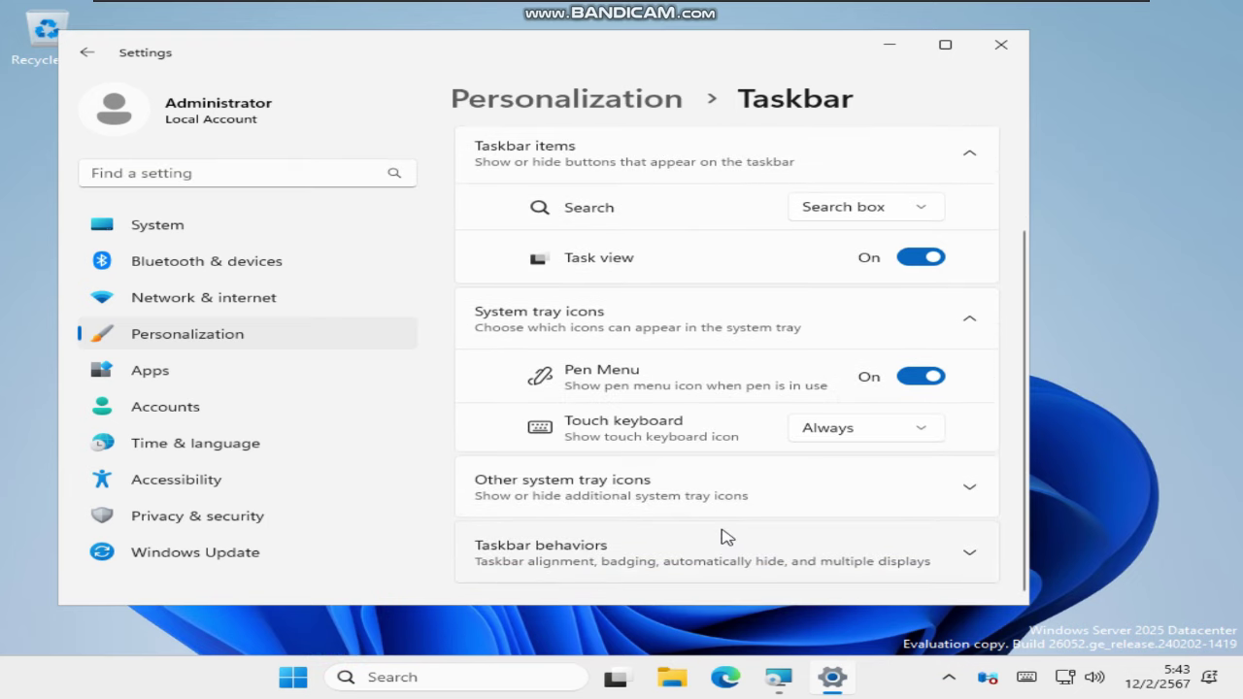
{"action": "left_click", "coordinate": [735, 496]}
{"action": "scroll", "coordinate": [735, 501], "scroll_direction": "down", "scroll_amount": 5}
{"action": "left_click", "coordinate": [743, 517]}
{"action": "scroll", "coordinate": [777, 486], "scroll_direction": "down", "scroll_amount": 3}
{"action": "scroll", "coordinate": [806, 485], "scroll_direction": "up", "scroll_amount": 2}
{"action": "scroll", "coordinate": [803, 485], "scroll_direction": "down", "scroll_amount": 2}
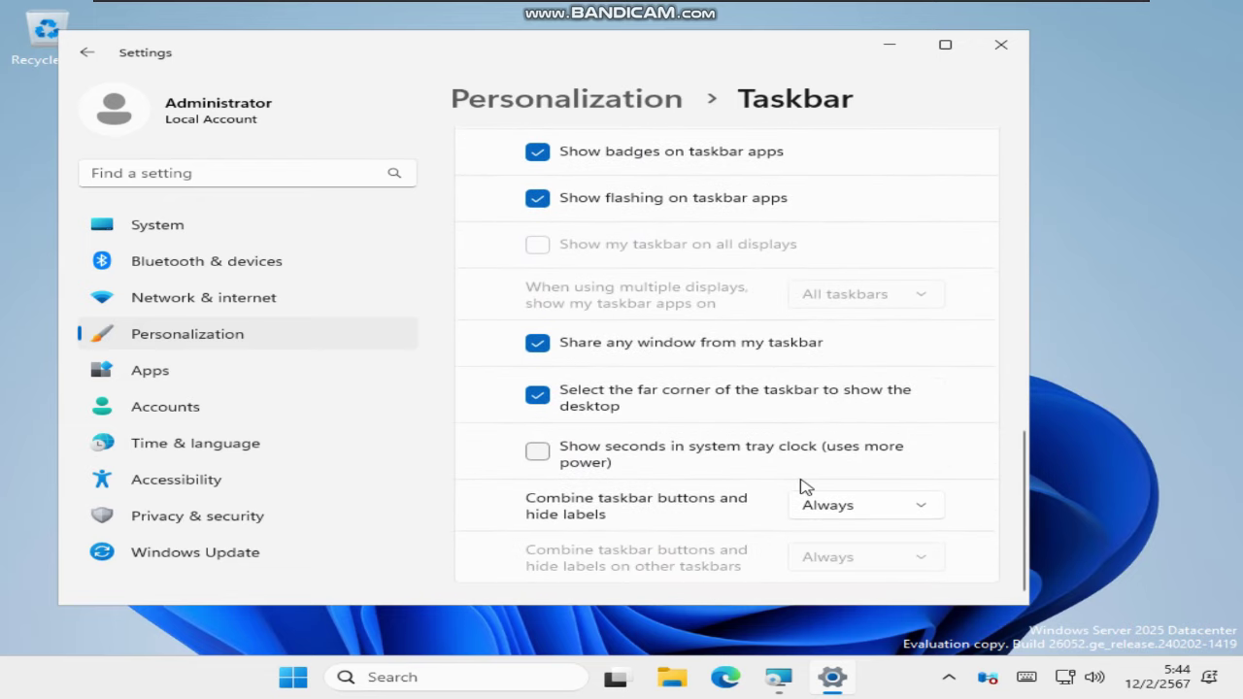
{"action": "left_click", "coordinate": [779, 466]}
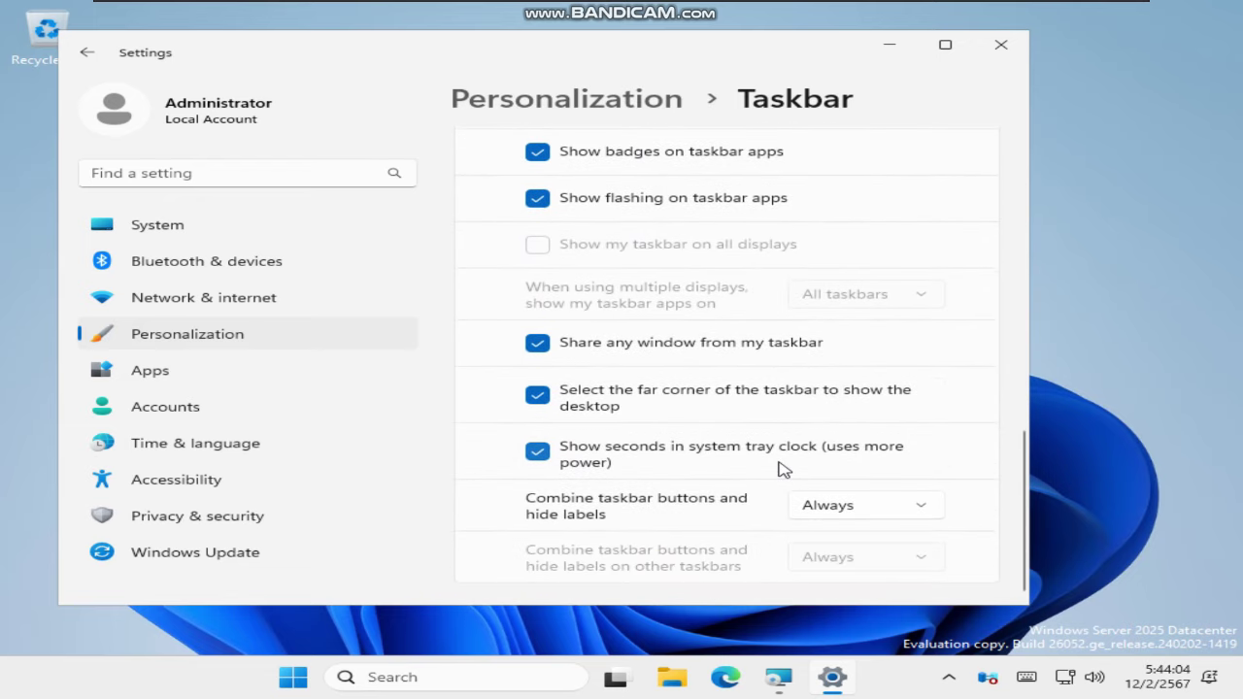
{"action": "left_click", "coordinate": [1023, 53]}
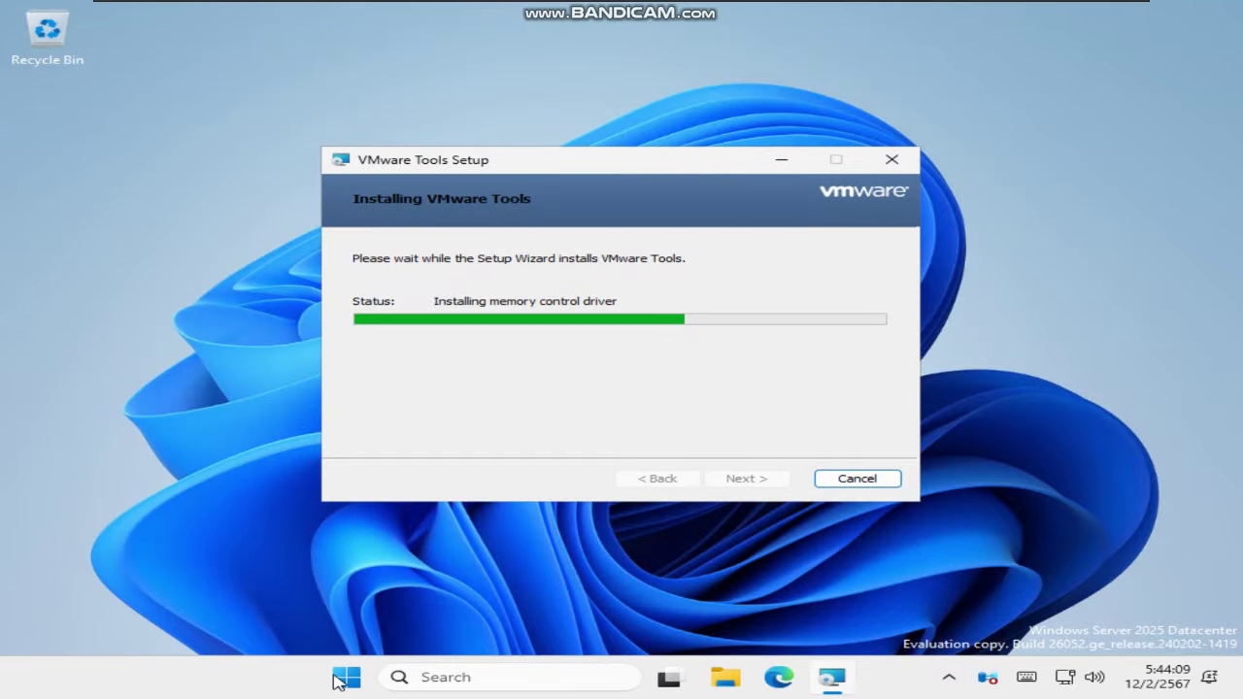
Set the time zone to Bangkok, Hanoi, Jakarta in Date & time settings
{"action": "left_click", "coordinate": [342, 677]}
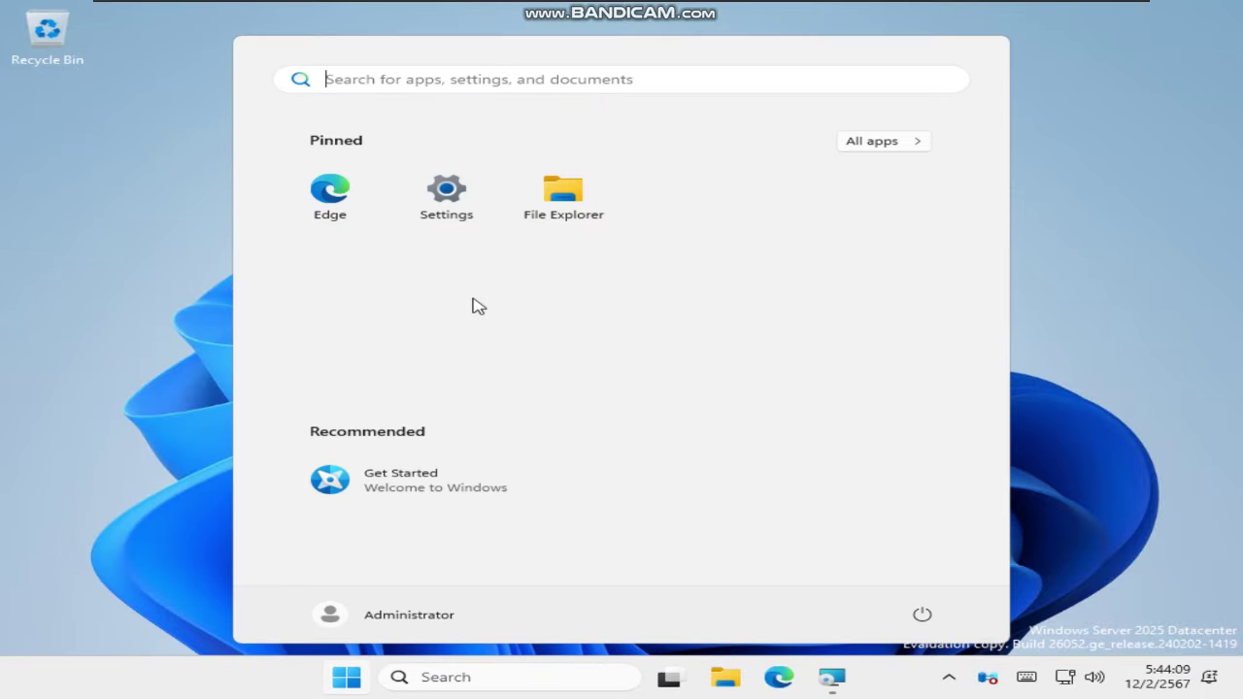
{"action": "left_click", "coordinate": [465, 237]}
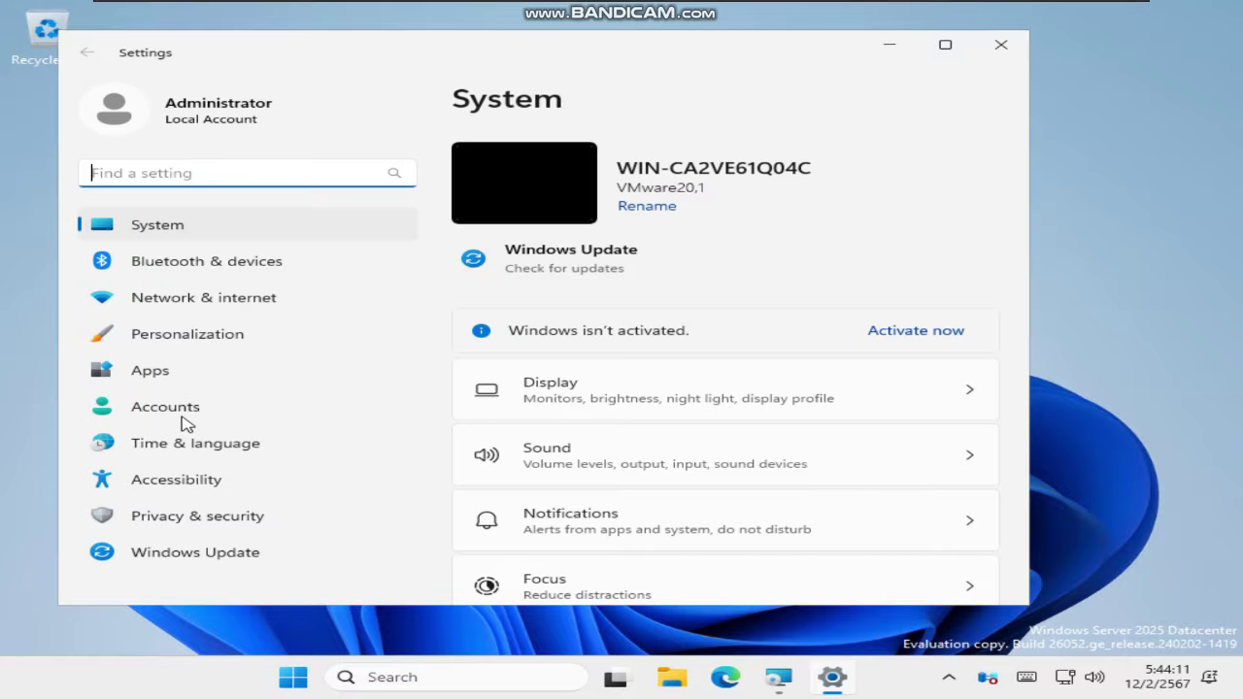
{"action": "left_click", "coordinate": [182, 416]}
{"action": "left_click", "coordinate": [171, 449]}
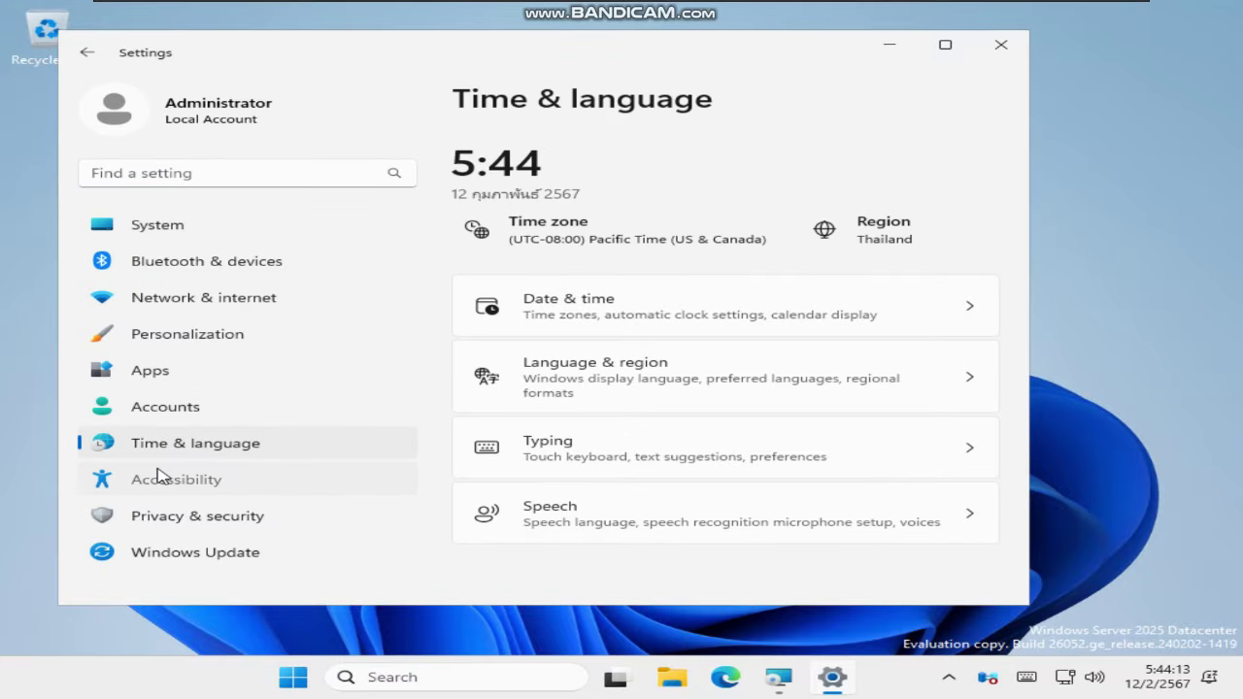
{"action": "left_click", "coordinate": [161, 478]}
{"action": "left_click", "coordinate": [161, 454]}
{"action": "left_click", "coordinate": [498, 335]}
{"action": "left_click", "coordinate": [795, 428]}
{"action": "scroll", "coordinate": [790, 431], "scroll_direction": "down", "scroll_amount": 3}
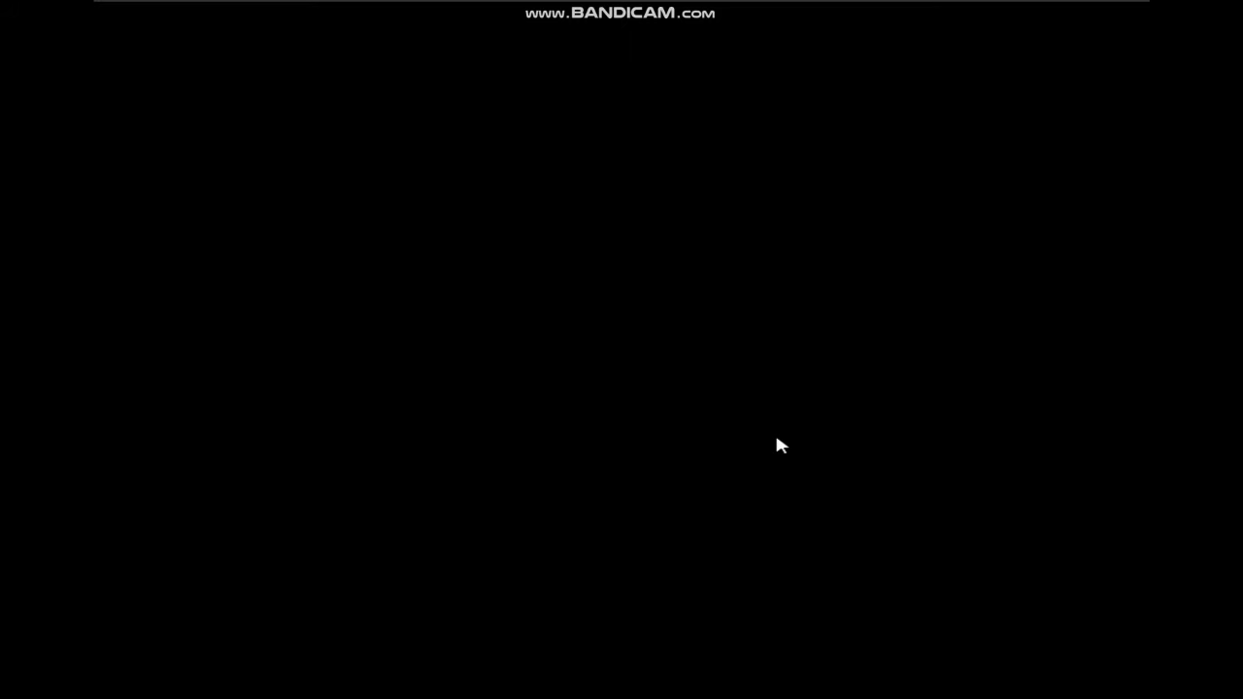
{"action": "scroll", "coordinate": [744, 360], "scroll_direction": "down", "scroll_amount": 10}
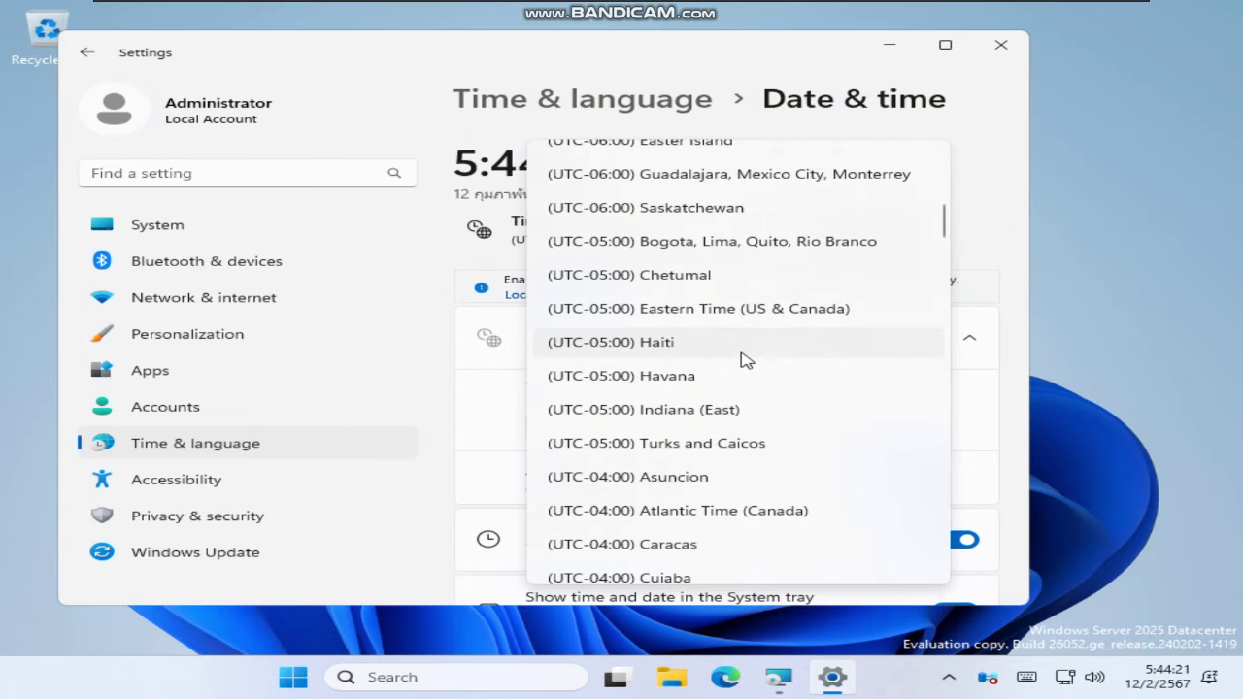
{"action": "scroll", "coordinate": [707, 404], "scroll_direction": "down", "scroll_amount": 15}
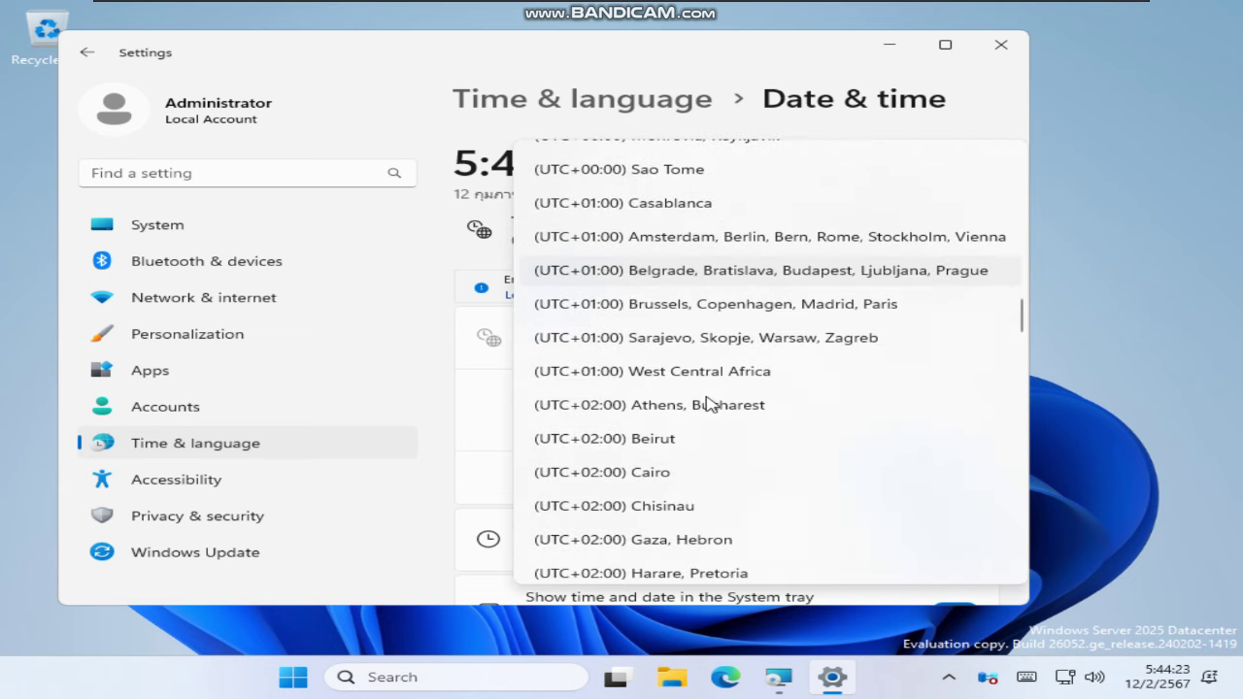
{"action": "scroll", "coordinate": [707, 404], "scroll_direction": "down", "scroll_amount": 15}
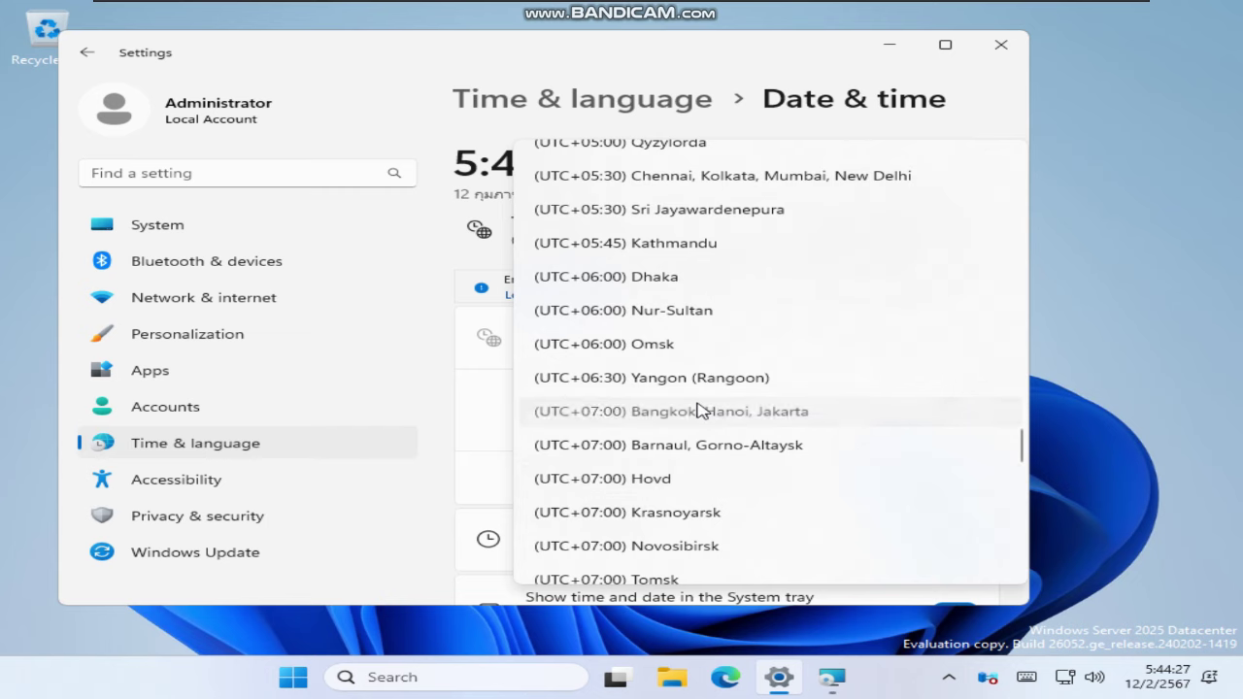
{"action": "left_click", "coordinate": [707, 410]}
Set the display resolution to 1920 × 1080 and keep the changes
{"action": "left_click", "coordinate": [87, 52]}
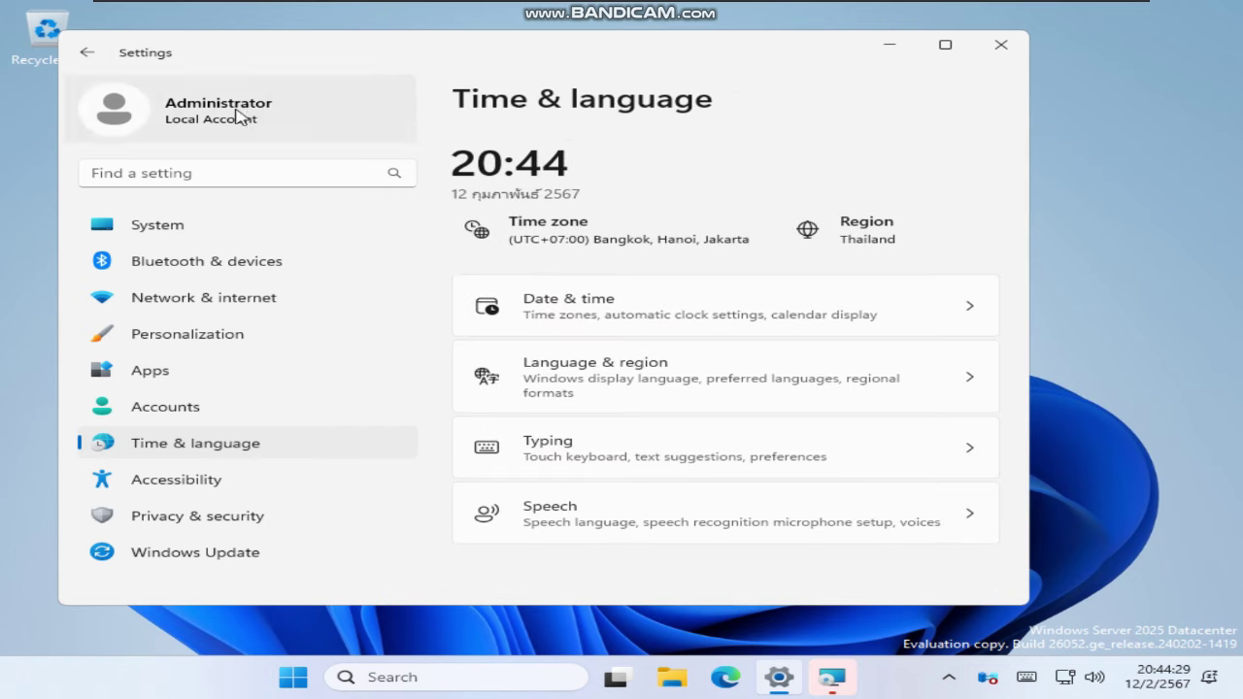
{"action": "left_click", "coordinate": [512, 363]}
{"action": "scroll", "coordinate": [865, 486], "scroll_direction": "down", "scroll_amount": 2}
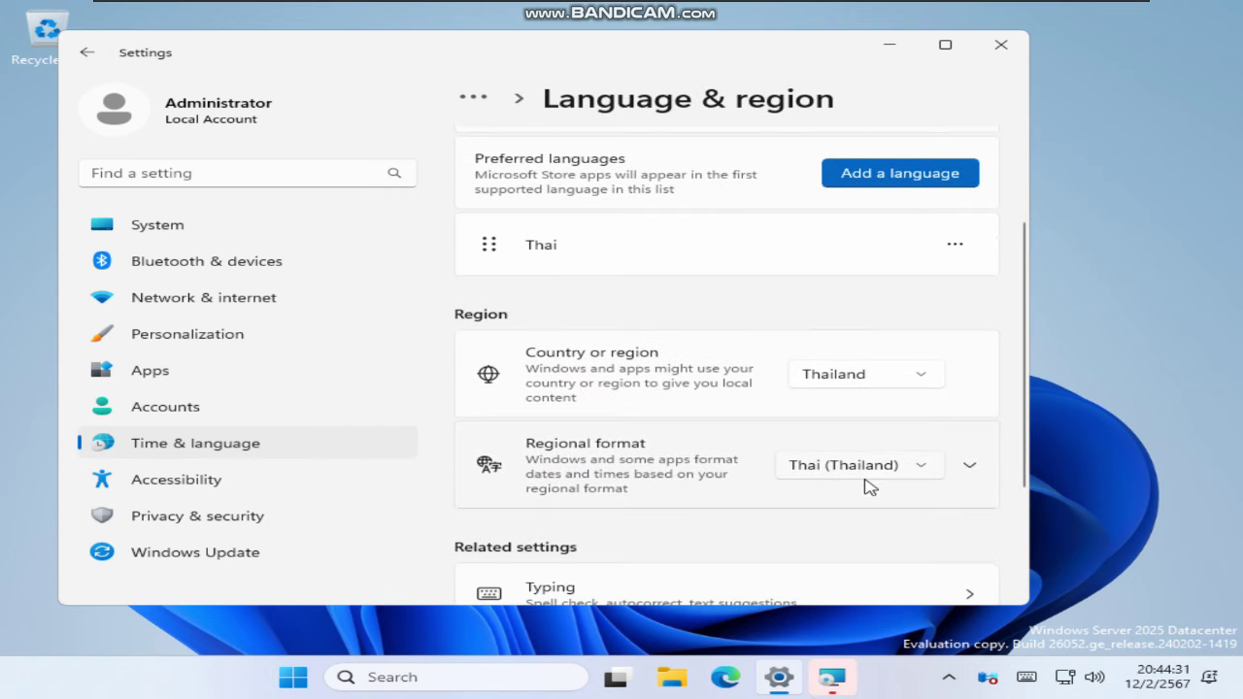
{"action": "left_click", "coordinate": [203, 229]}
{"action": "scroll", "coordinate": [569, 353], "scroll_direction": "down", "scroll_amount": 1}
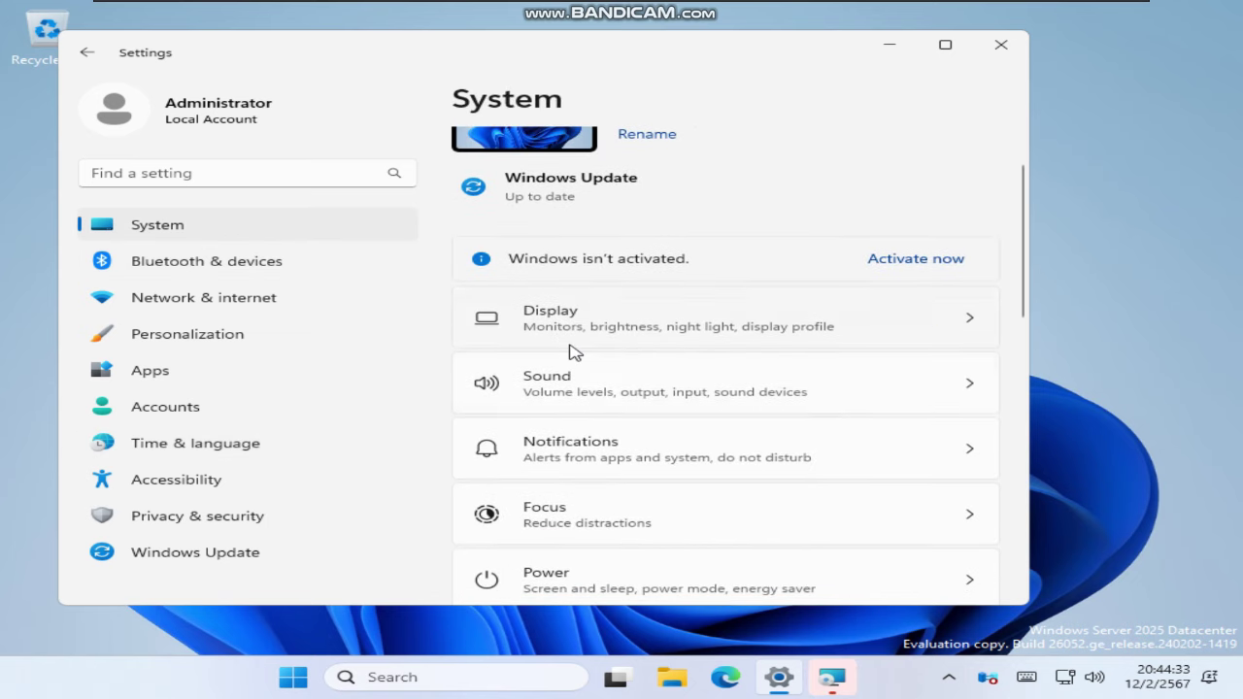
{"action": "left_click", "coordinate": [616, 342]}
{"action": "scroll", "coordinate": [805, 410], "scroll_direction": "down", "scroll_amount": 2}
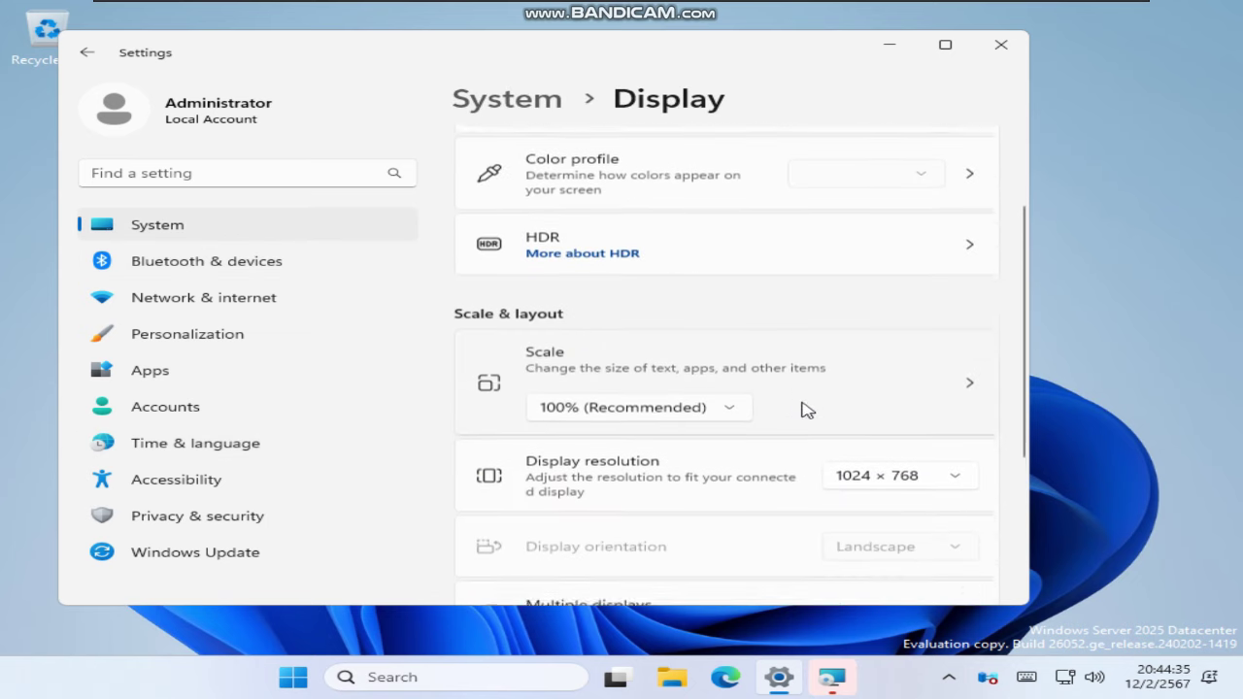
{"action": "left_click", "coordinate": [871, 457]}
{"action": "scroll", "coordinate": [939, 222], "scroll_direction": "up", "scroll_amount": 2}
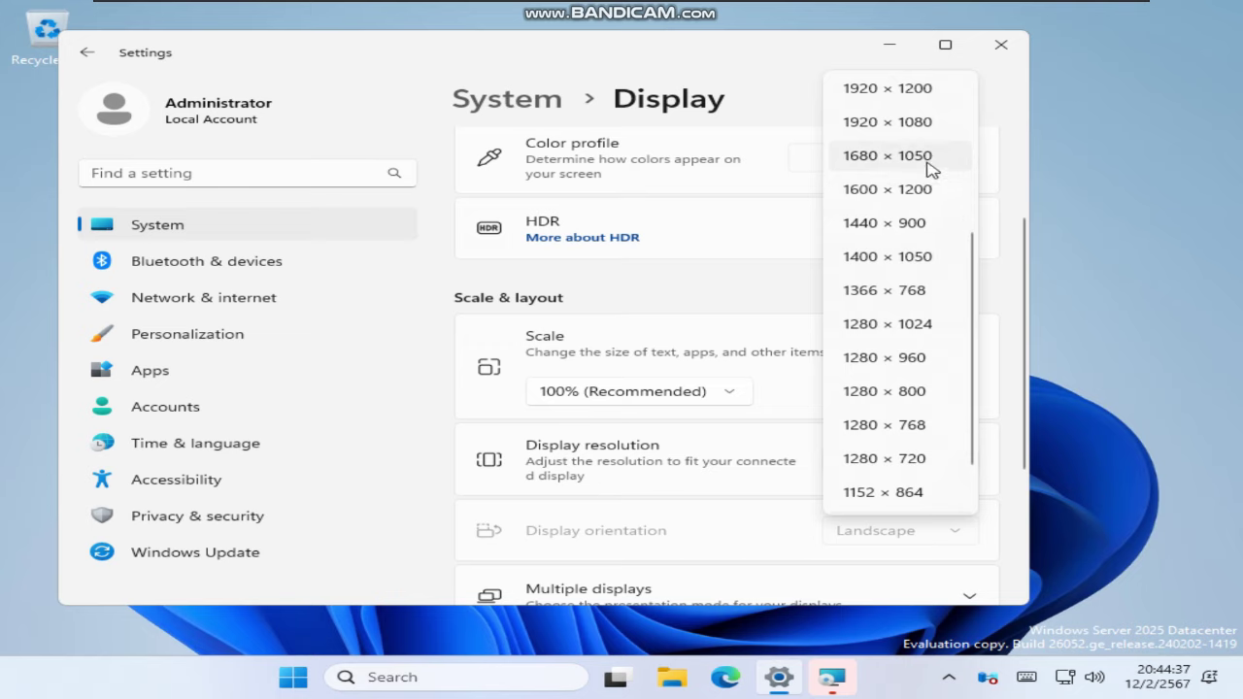
{"action": "left_click", "coordinate": [931, 121]}
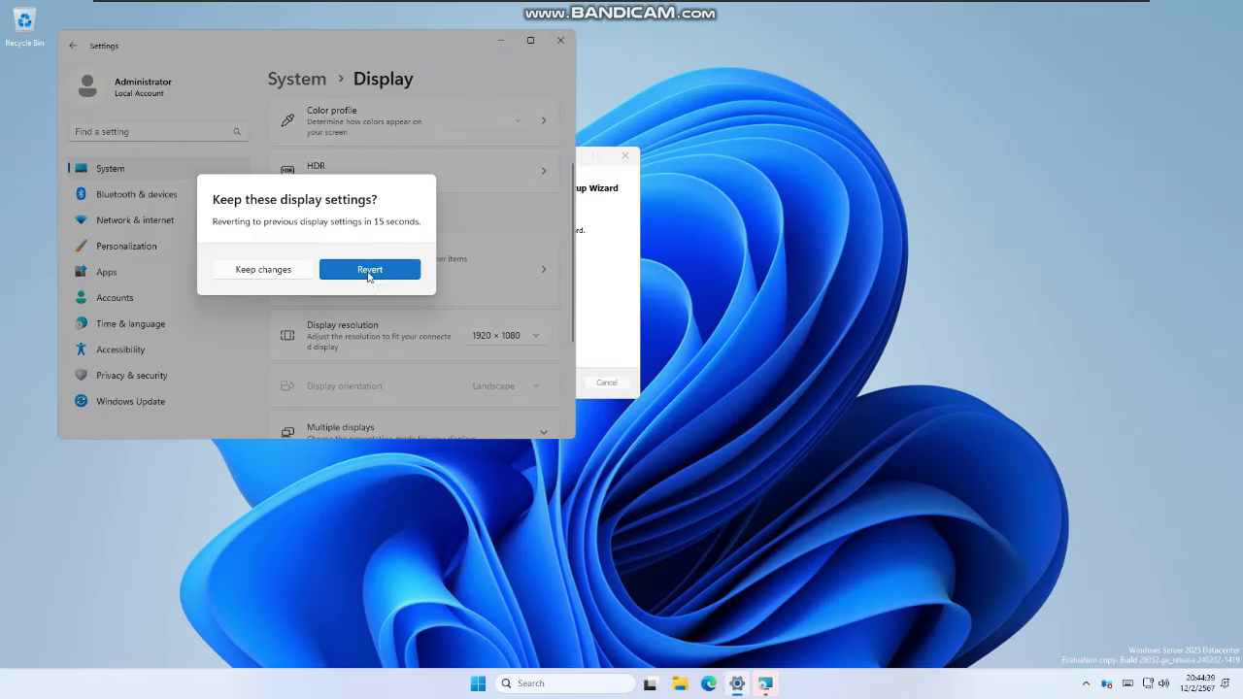
{"action": "left_click", "coordinate": [267, 269]}
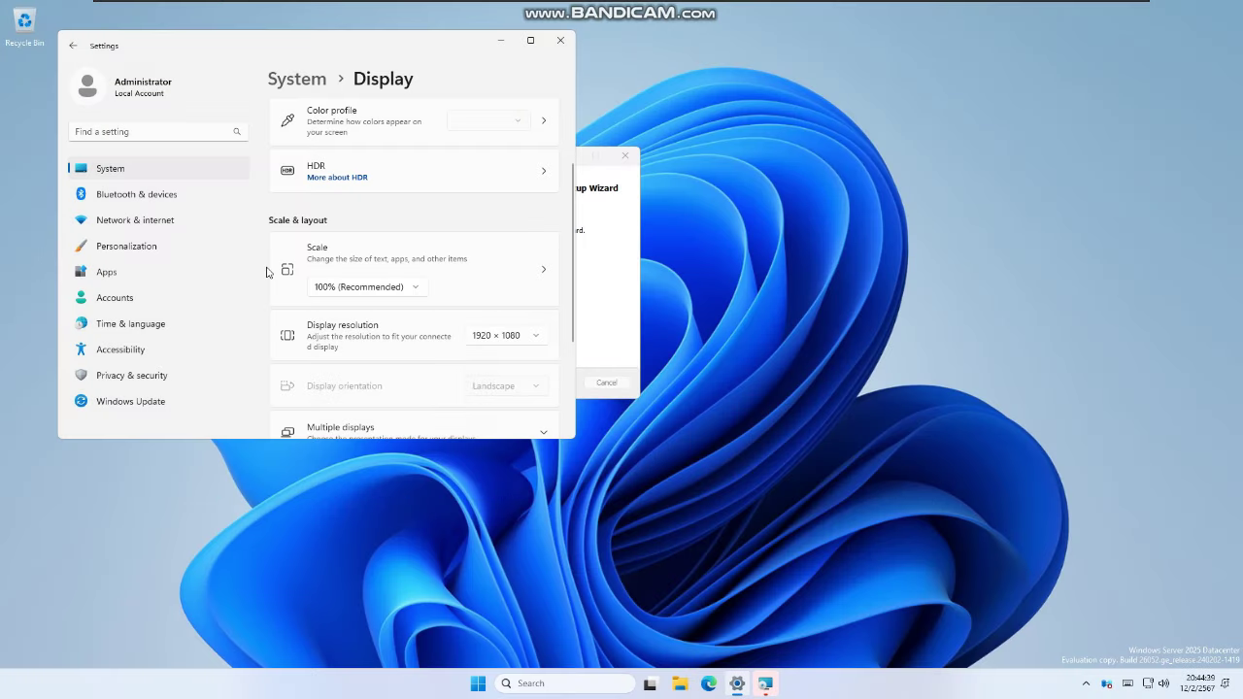
Turn off transparency effects under Accessibility > Visual effects and close Settings
{"action": "left_click", "coordinate": [121, 350]}
{"action": "left_click", "coordinate": [498, 192]}
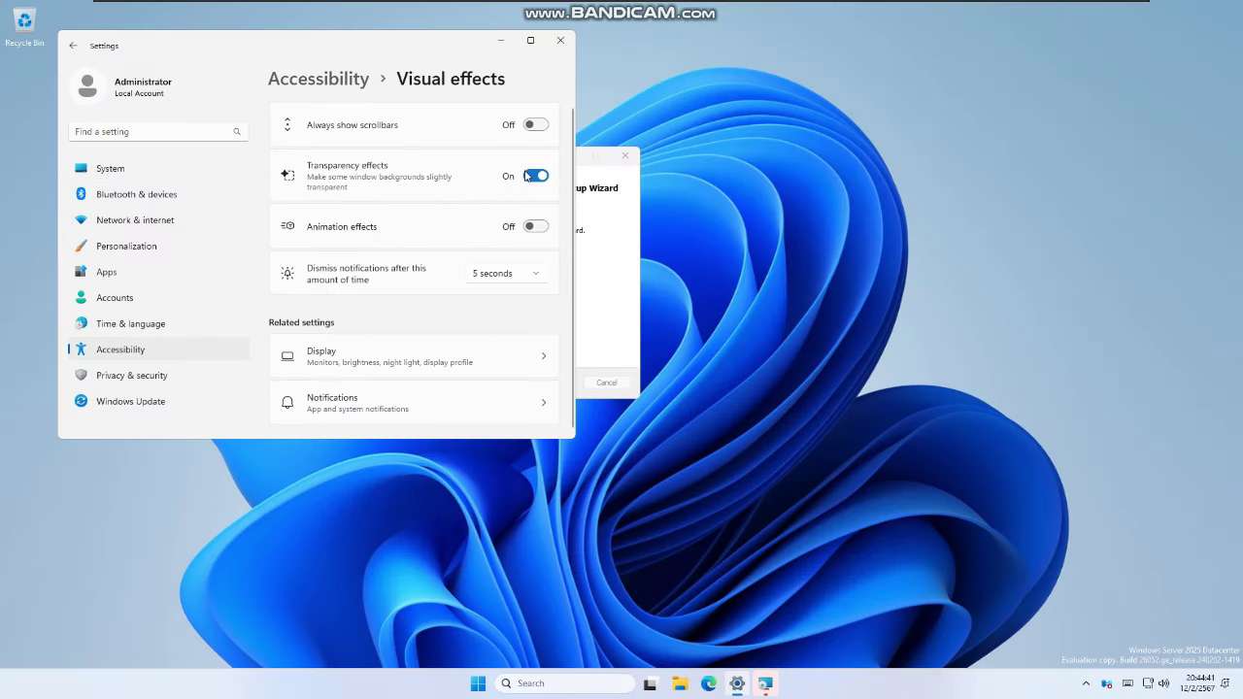
{"action": "left_click", "coordinate": [535, 177]}
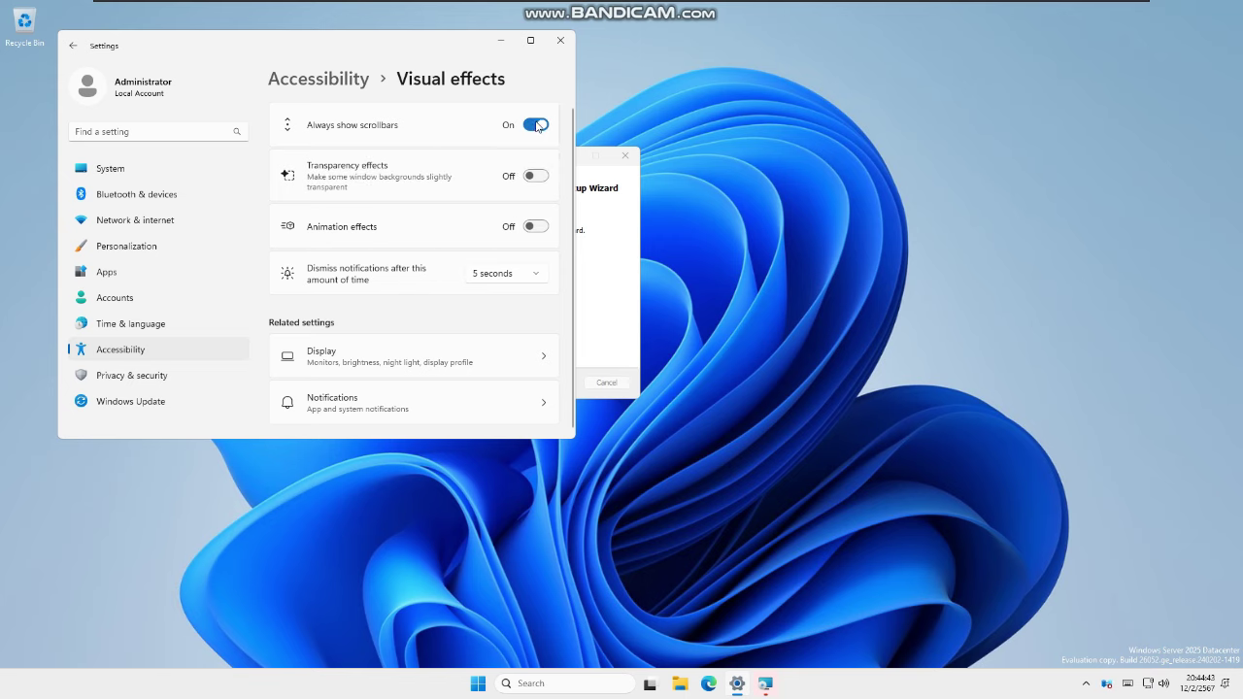
{"action": "left_click", "coordinate": [561, 39]}
Finish the VMware Tools wizard and check the resolution list in Display settings
{"action": "left_click", "coordinate": [547, 381]}
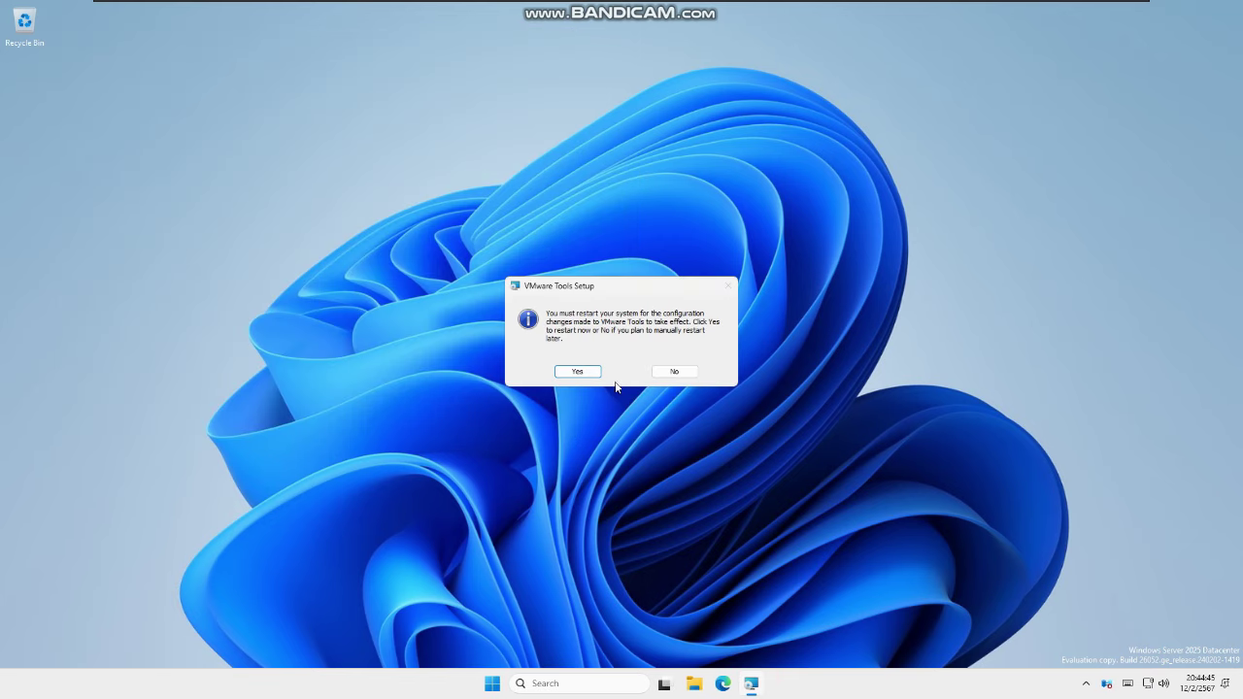
{"action": "left_click", "coordinate": [493, 684]}
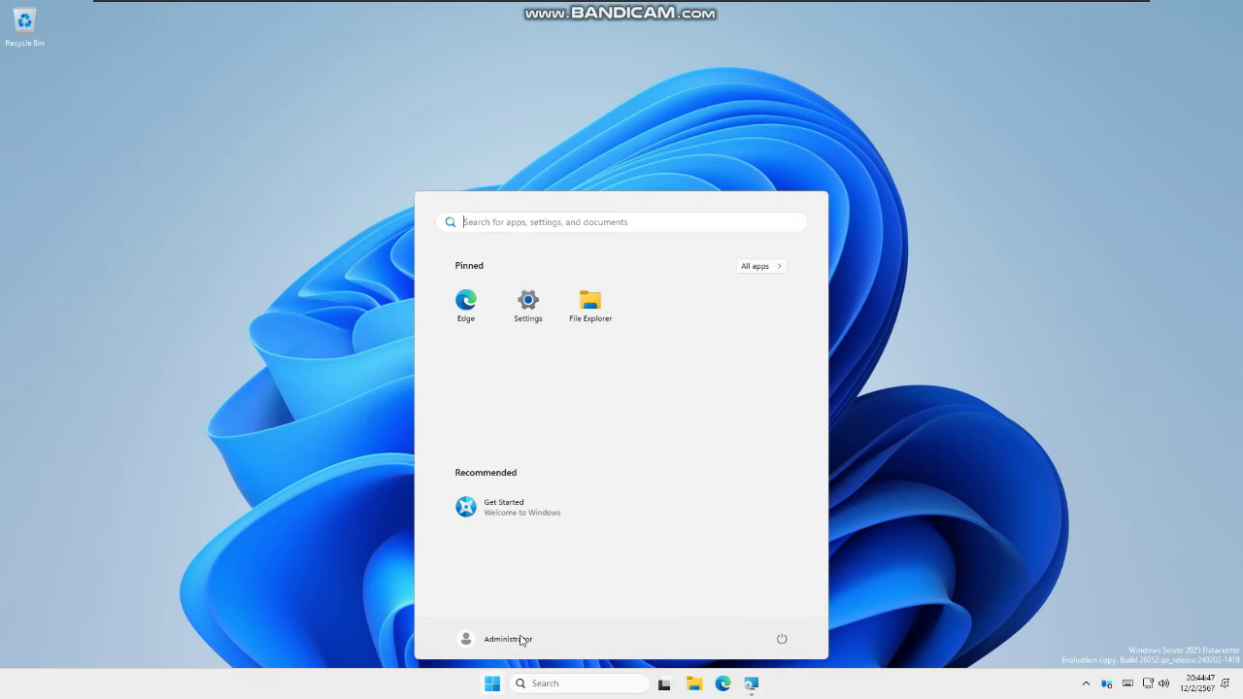
{"action": "left_click", "coordinate": [529, 305]}
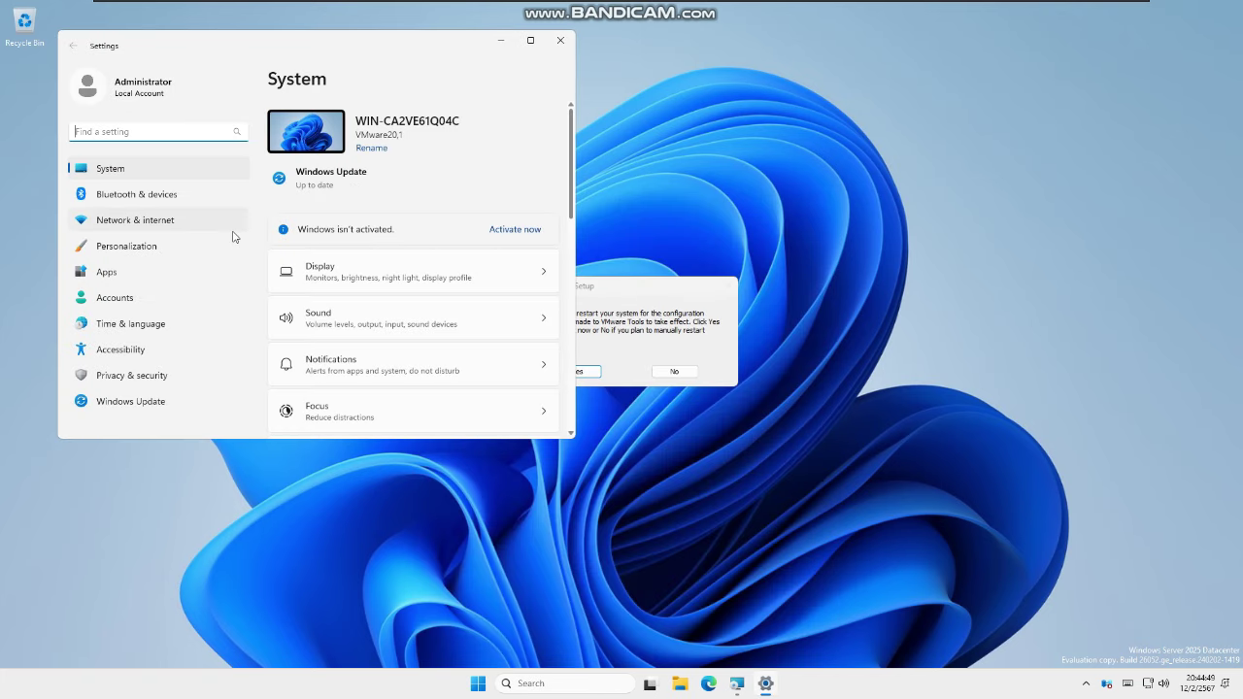
{"action": "left_click", "coordinate": [411, 276]}
{"action": "scroll", "coordinate": [467, 381], "scroll_direction": "down", "scroll_amount": 1}
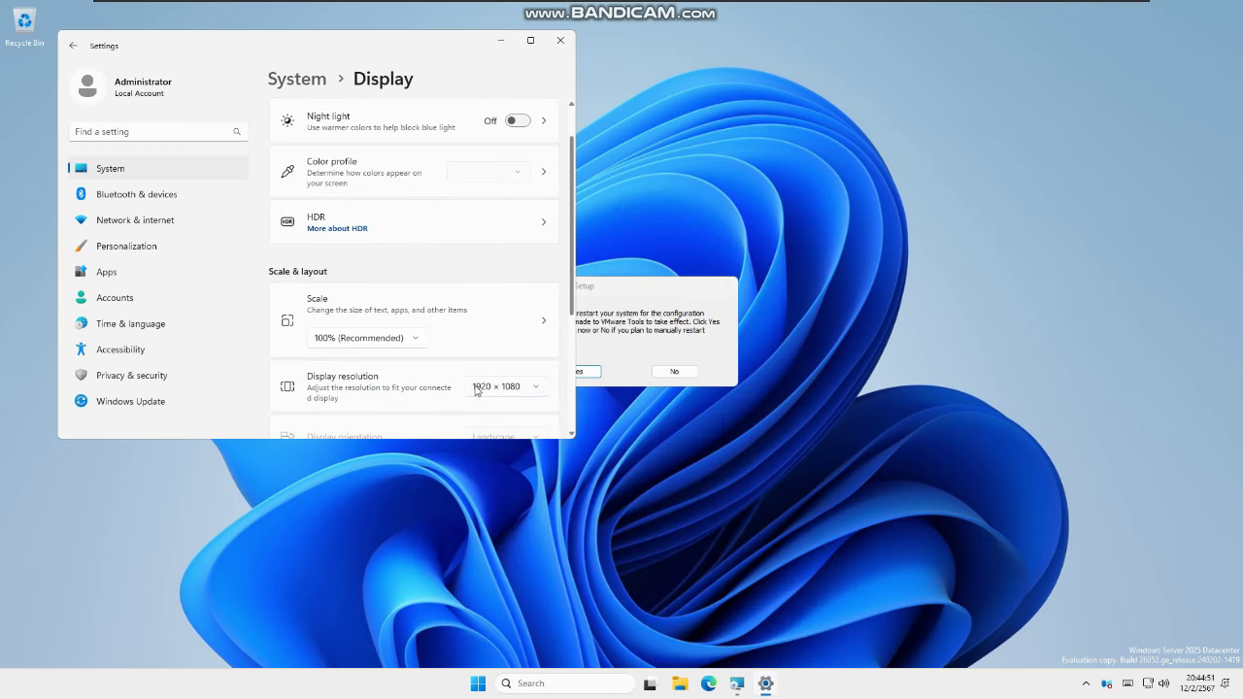
{"action": "left_click", "coordinate": [475, 390]}
Keep the resolution at 1920 × 1080, close Settings and accept the VMware Tools restart
{"action": "left_click", "coordinate": [426, 248]}
{"action": "left_click", "coordinate": [560, 41]}
{"action": "left_click", "coordinate": [585, 373]}
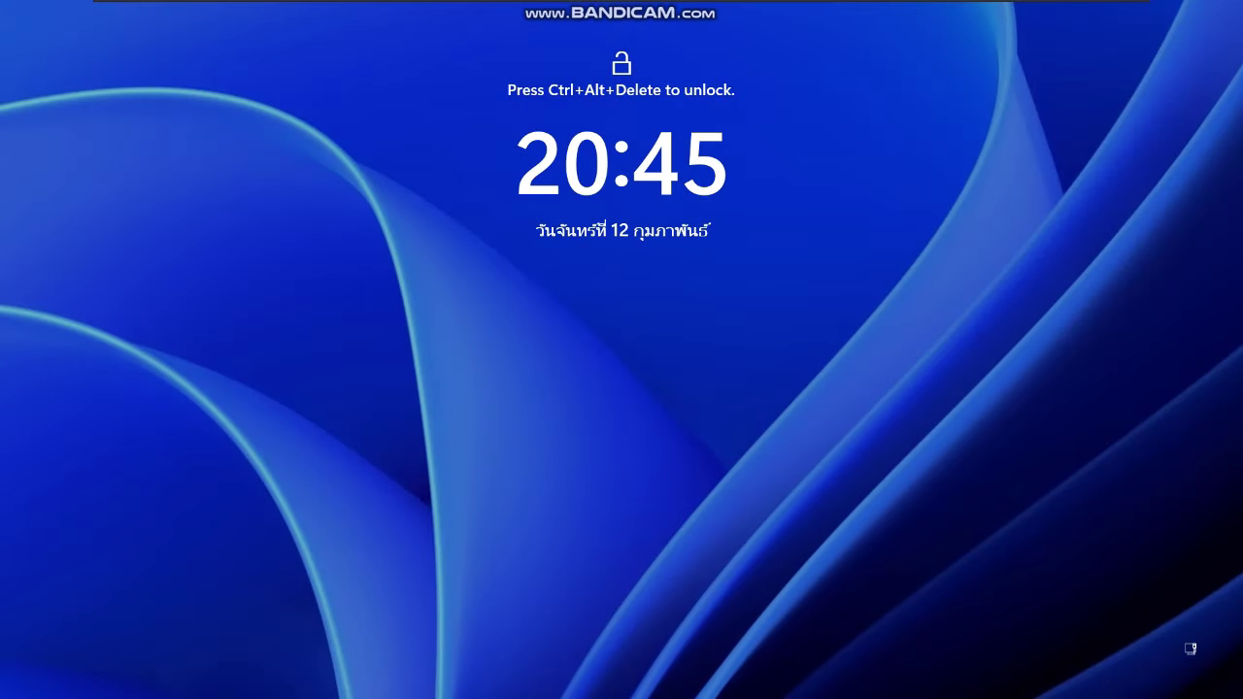
Send Ctrl+Alt+Del from the VM menu and sign in with the Administrator password
{"action": "mouse_move", "coordinate": [288, 6]}
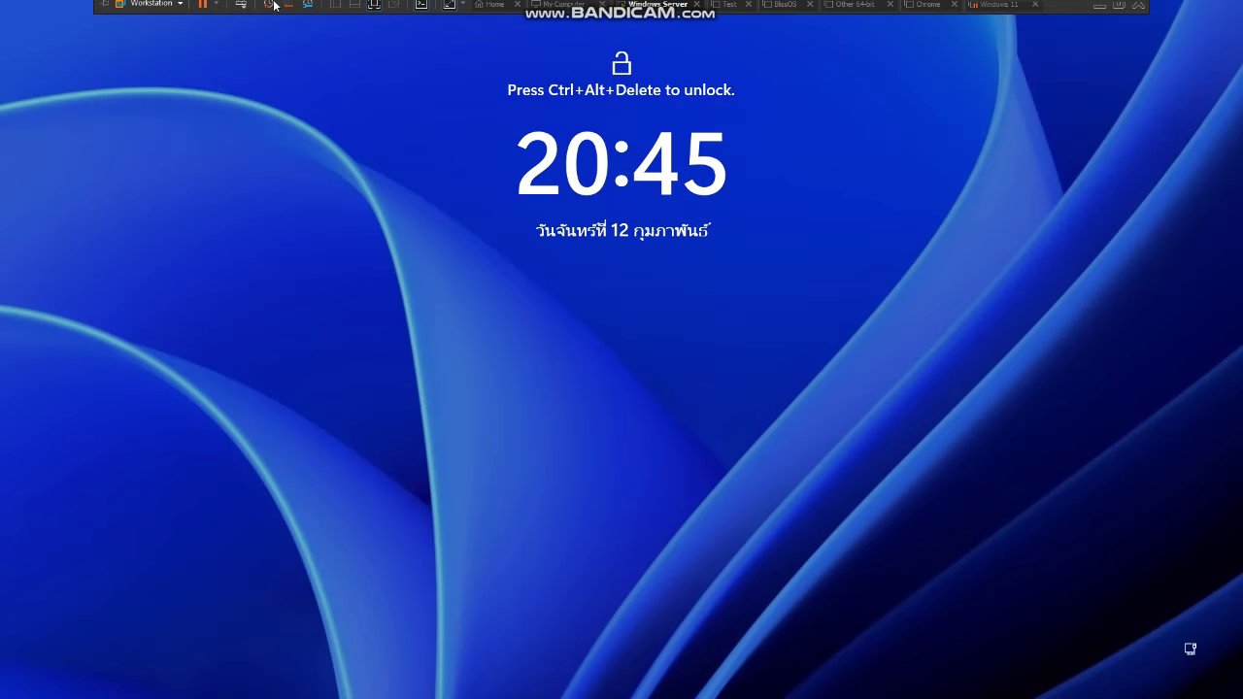
{"action": "left_click", "coordinate": [156, 8]}
{"action": "mouse_move", "coordinate": [171, 60]}
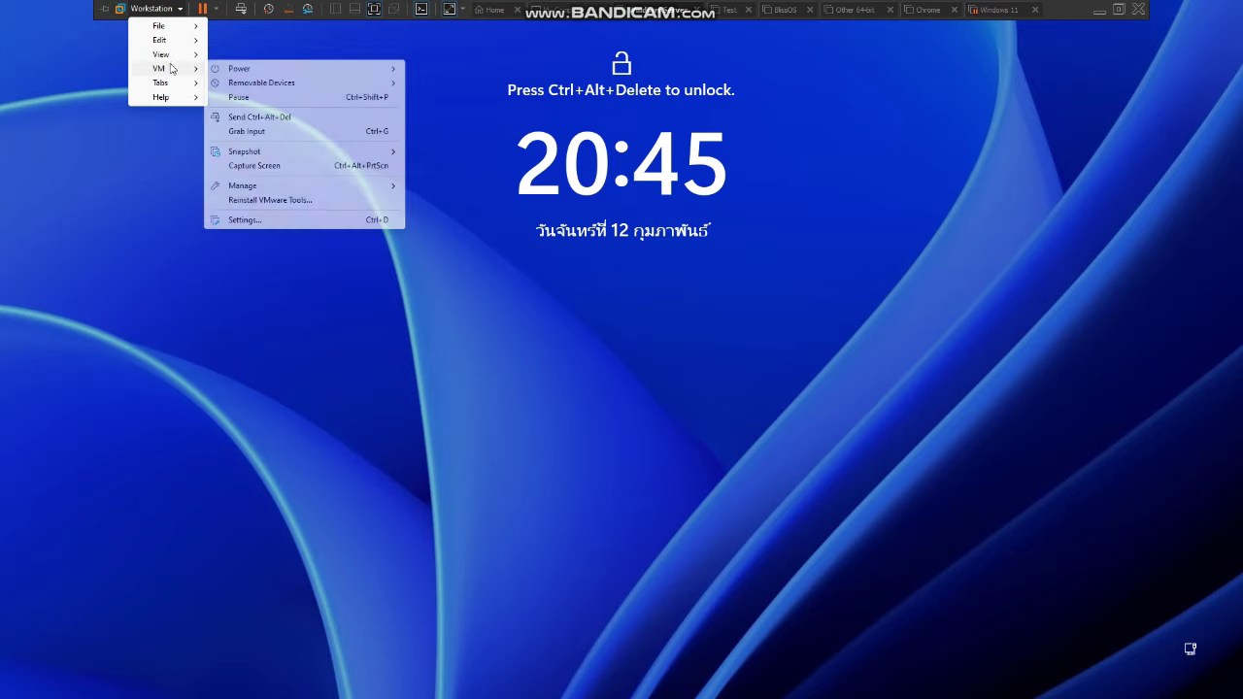
{"action": "left_click", "coordinate": [258, 117]}
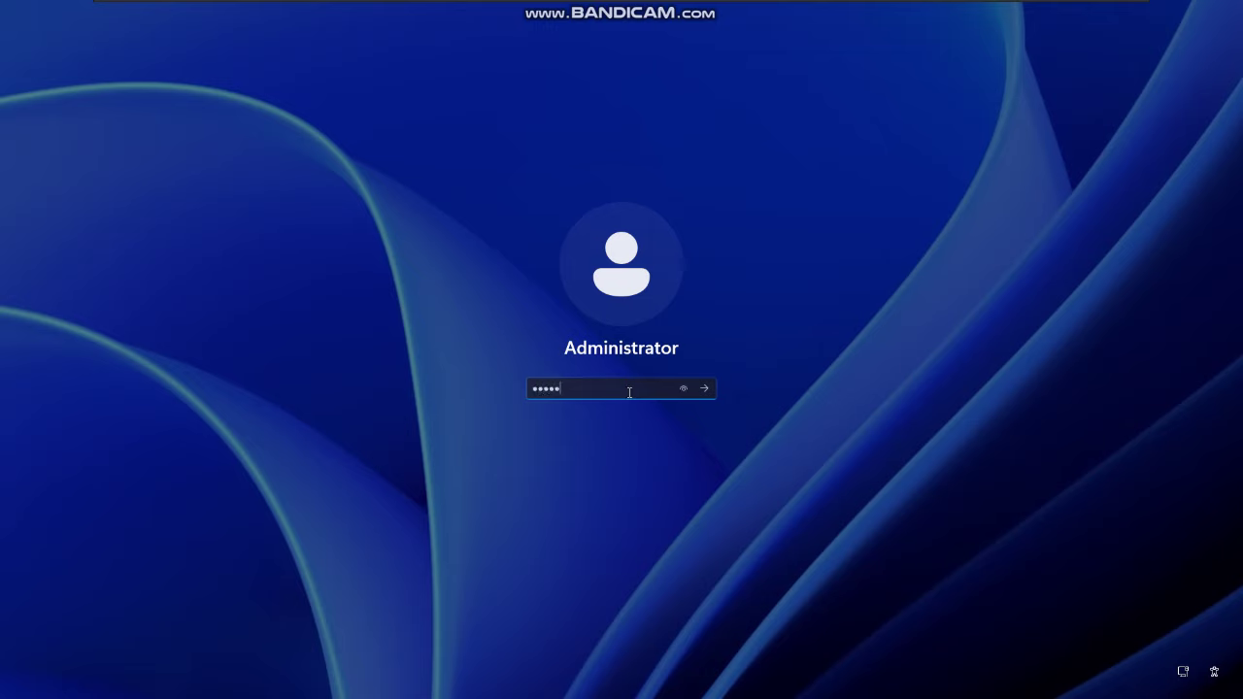
{"action": "key", "text": "Return"}
{"action": "key", "text": "Return"}
{"action": "key", "text": "Return"}
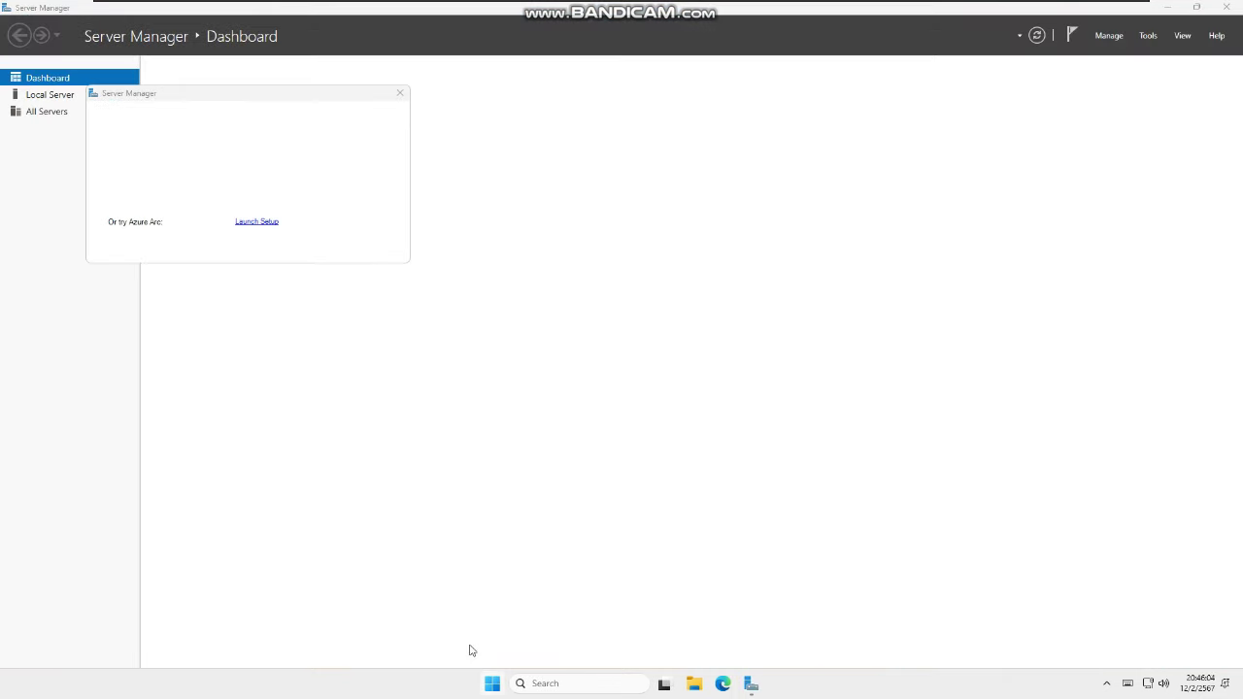
Check System > About shows Windows Server 2025 Datacenter 24H2, build 26052.1000
{"action": "key", "text": "super"}
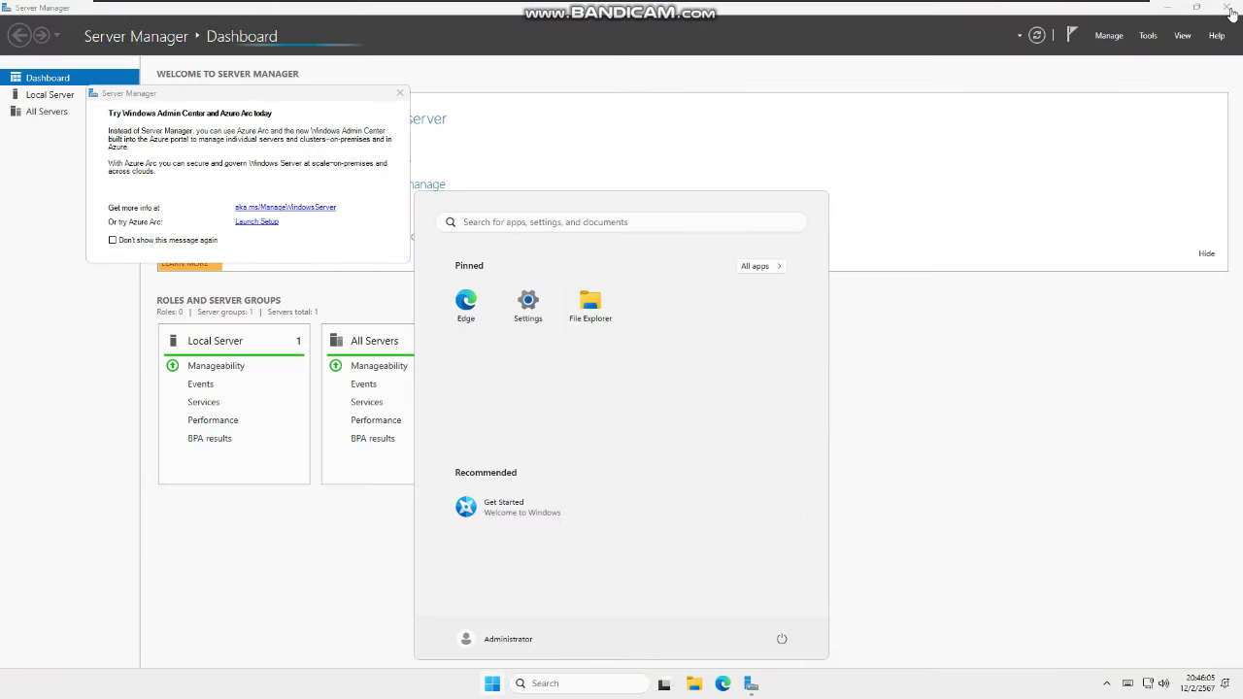
{"action": "key", "text": "super+i"}
{"action": "left_click", "coordinate": [1232, 13]}
{"action": "scroll", "coordinate": [272, 353], "scroll_direction": "down", "scroll_amount": 3}
{"action": "scroll", "coordinate": [292, 379], "scroll_direction": "down", "scroll_amount": 10}
{"action": "left_click", "coordinate": [342, 404]}
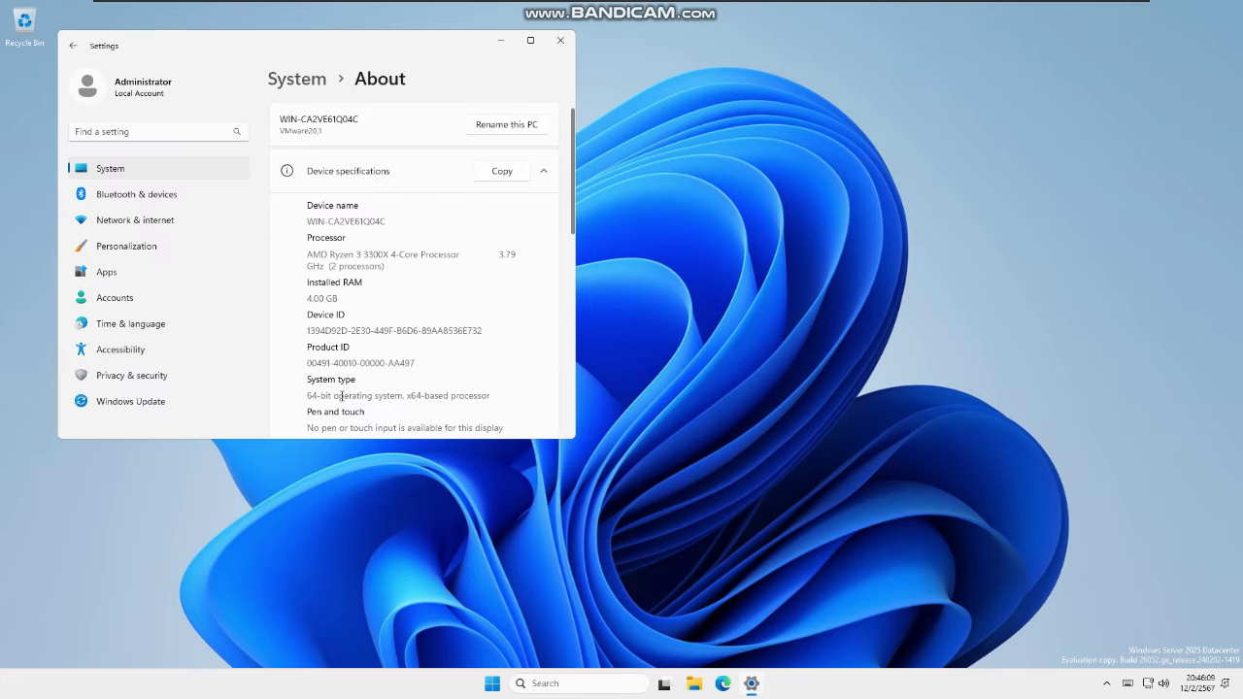
{"action": "scroll", "coordinate": [353, 333], "scroll_direction": "down", "scroll_amount": 5}
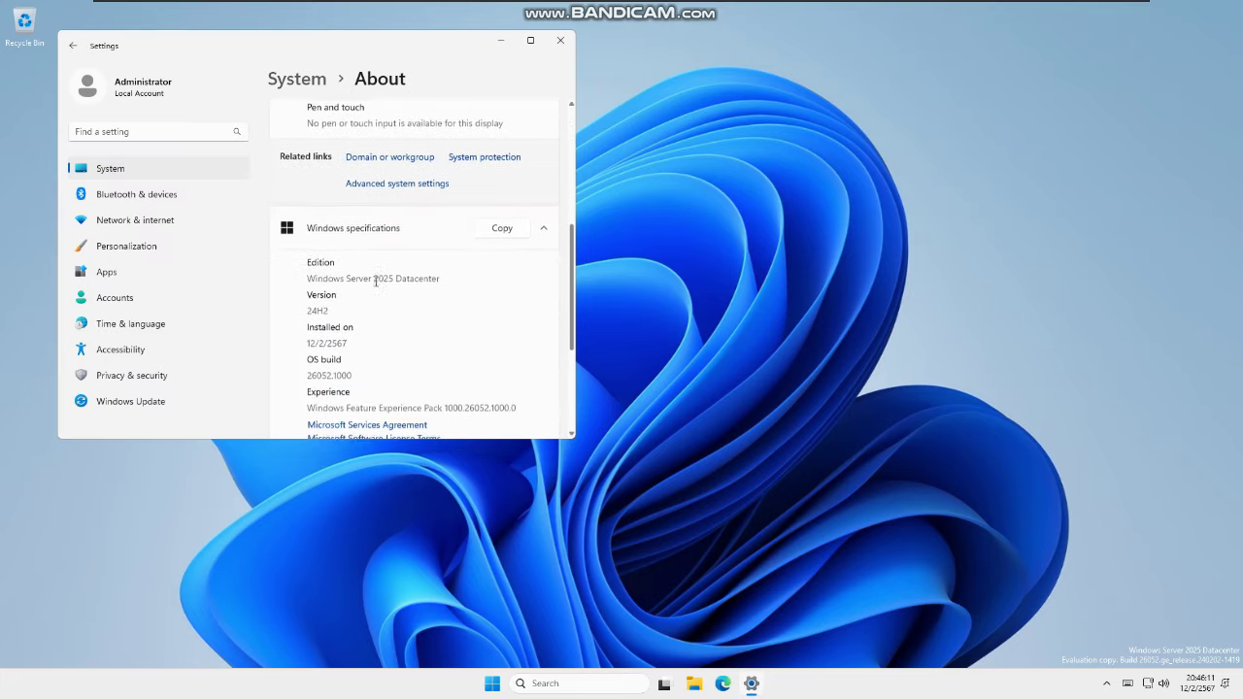
{"action": "scroll", "coordinate": [377, 284], "scroll_direction": "down", "scroll_amount": 1}
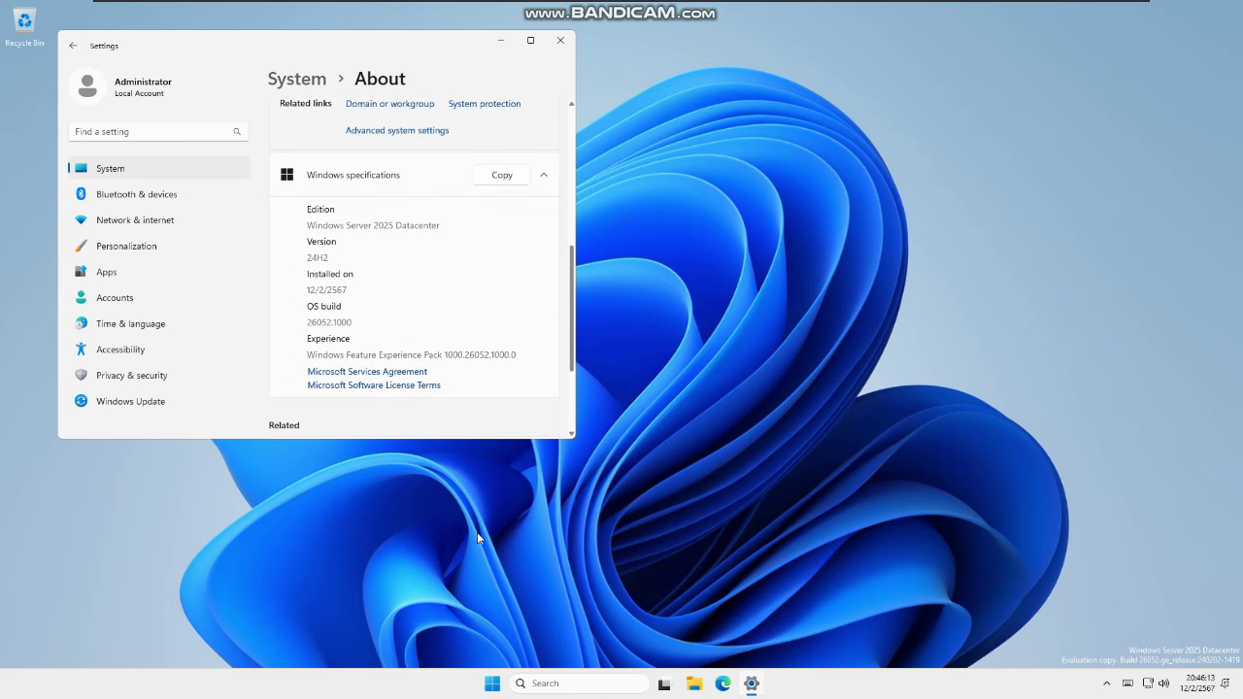
Open the Time & language settings from the Settings sidebar
{"action": "left_click", "coordinate": [480, 694]}
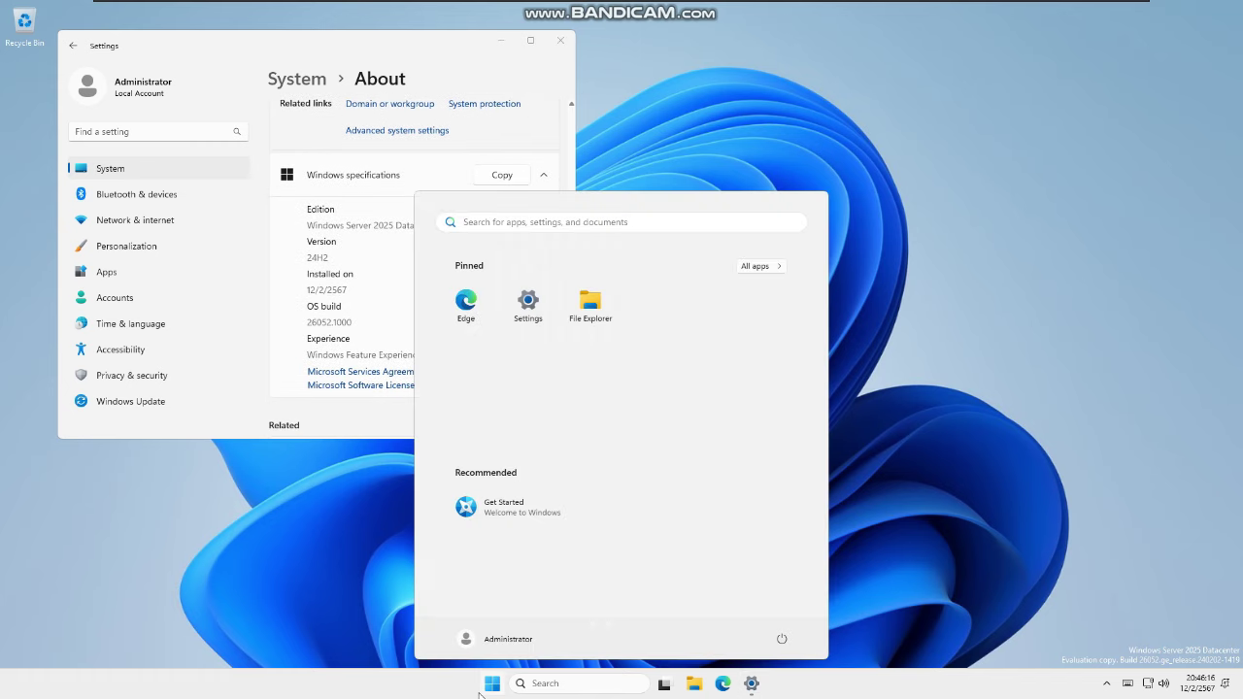
{"action": "type", "text": "s"}
{"action": "key", "text": "BackSpace"}
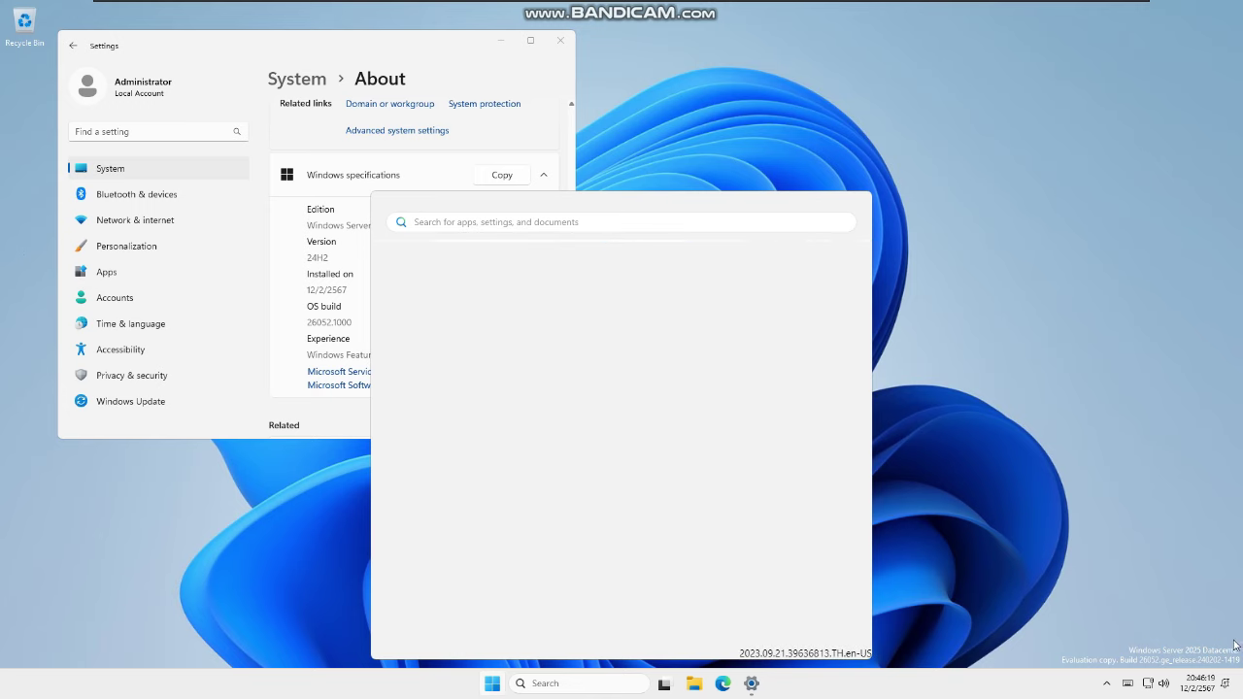
{"action": "left_click", "coordinate": [130, 323]}
Look through Date & time and Typing, then open Language & region settings
{"action": "left_click", "coordinate": [130, 323]}
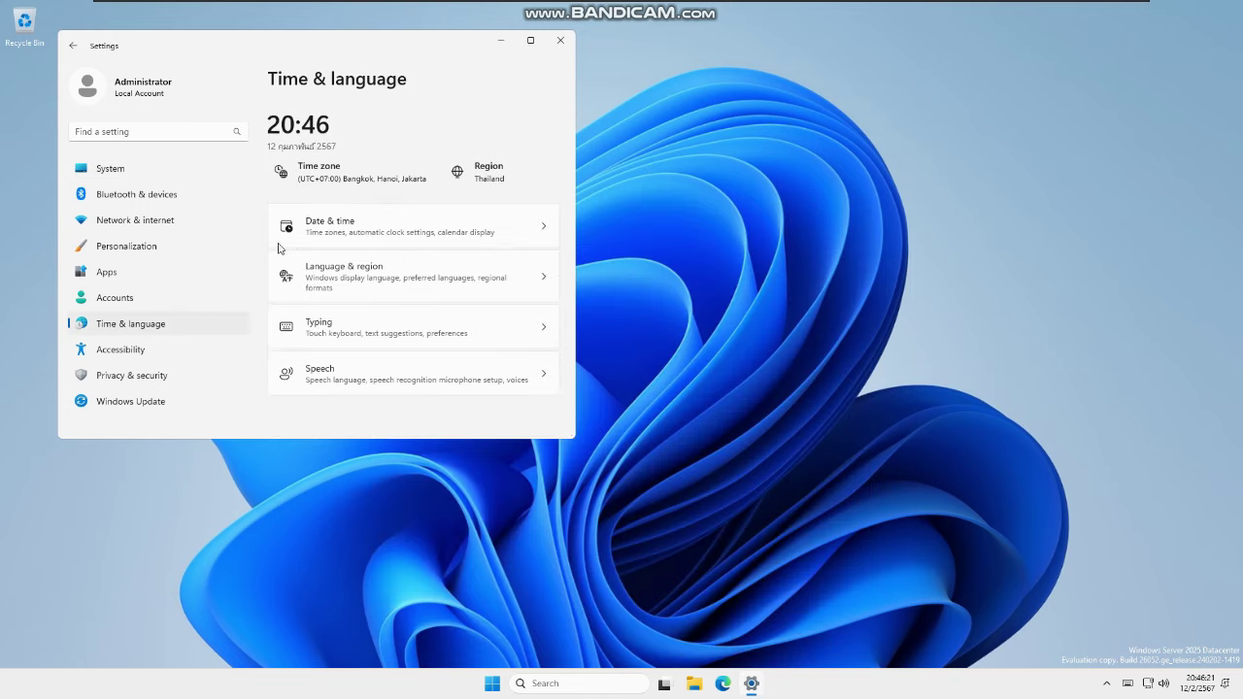
{"action": "left_click", "coordinate": [330, 226]}
{"action": "left_click", "coordinate": [72, 45]}
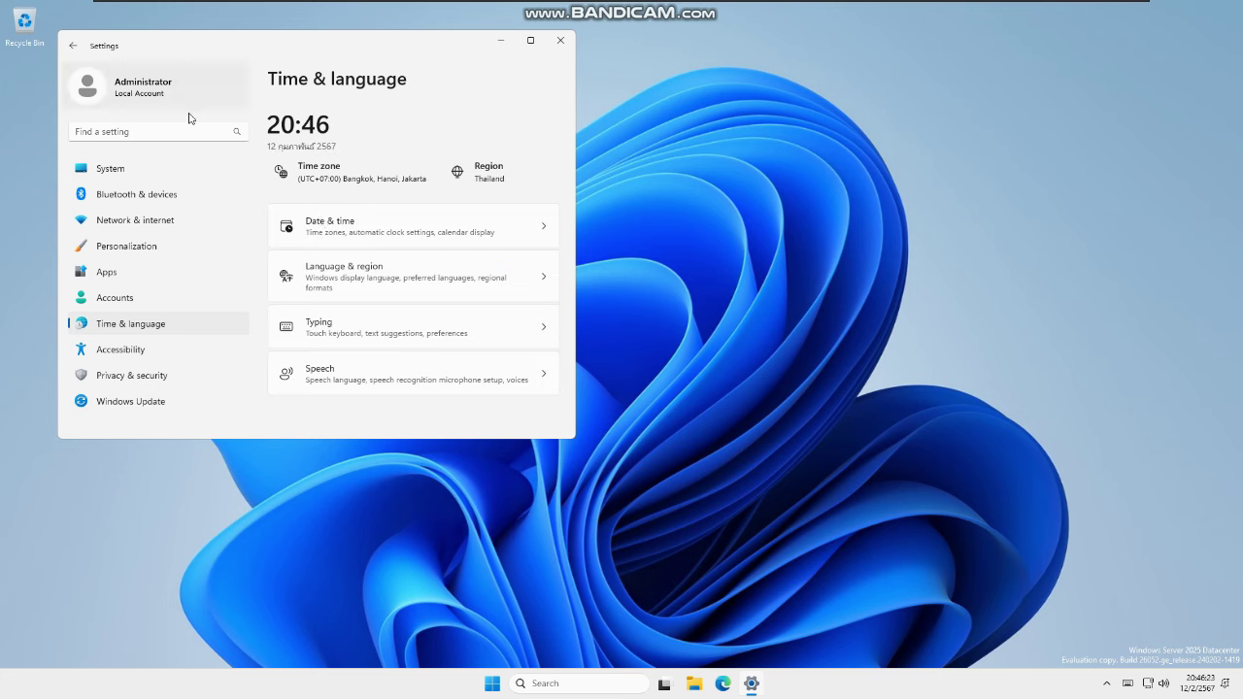
{"action": "left_click", "coordinate": [400, 330]}
{"action": "scroll", "coordinate": [419, 309], "scroll_direction": "down", "scroll_amount": 3}
{"action": "scroll", "coordinate": [422, 266], "scroll_direction": "up", "scroll_amount": 3}
{"action": "left_click", "coordinate": [73, 46]}
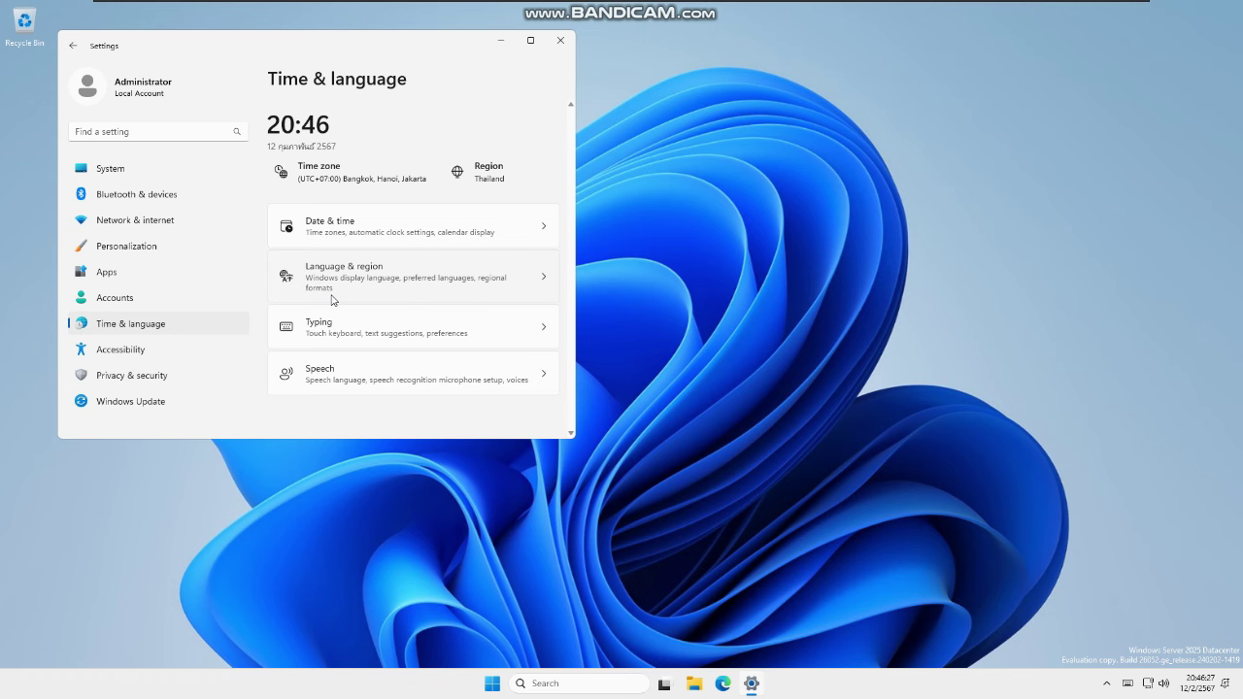
{"action": "left_click", "coordinate": [335, 272]}
{"action": "scroll", "coordinate": [456, 264], "scroll_direction": "down", "scroll_amount": 2}
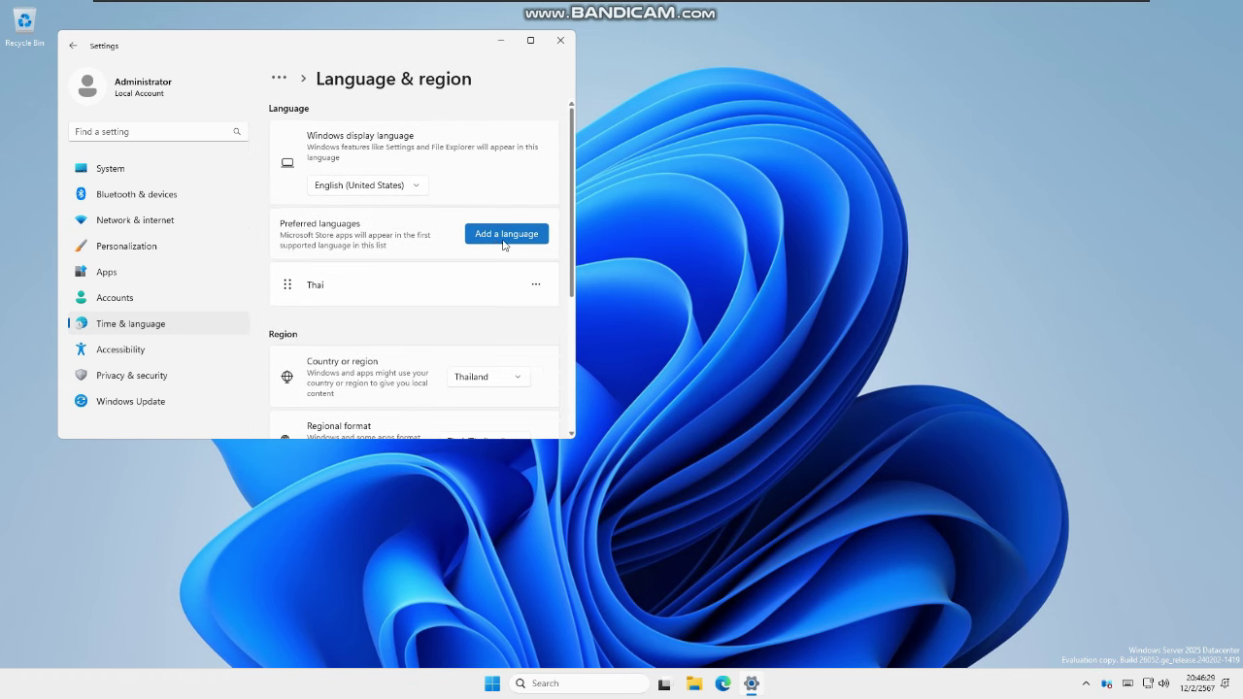
Open the Choose a language to install dialog, cancel it, and reopen it
{"action": "left_click", "coordinate": [517, 239]}
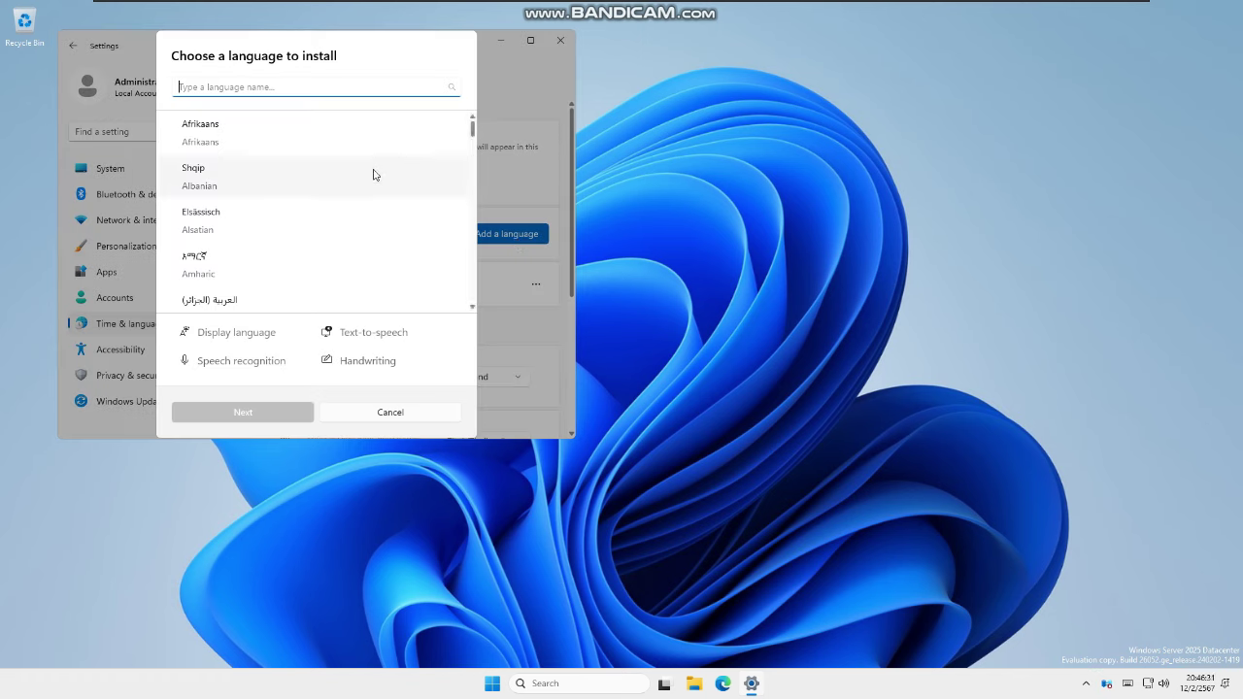
{"action": "type", "text": "a"}
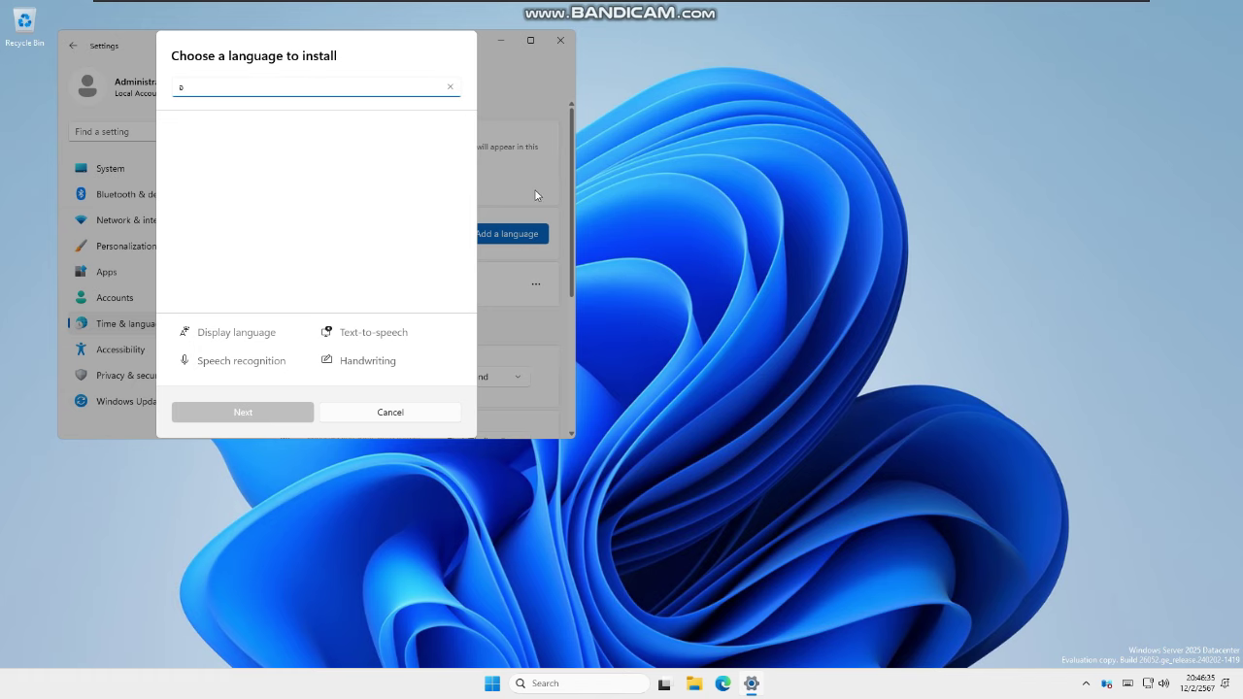
{"action": "left_click", "coordinate": [406, 416]}
{"action": "left_click", "coordinate": [489, 245]}
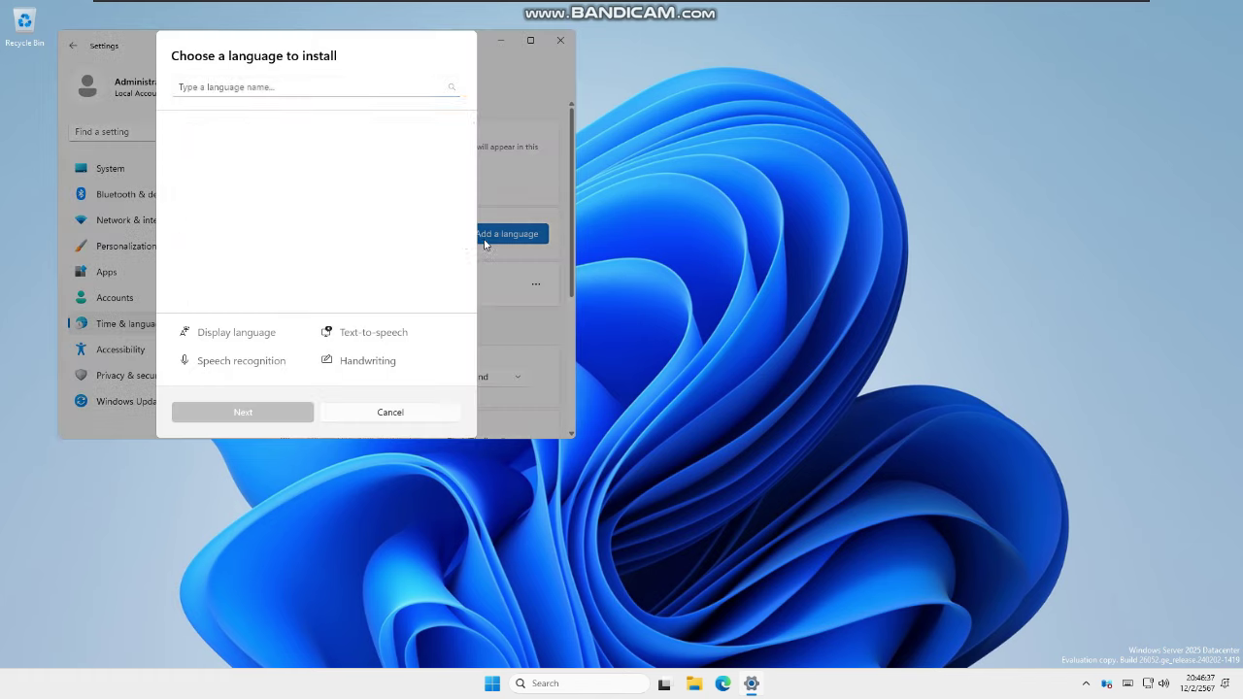
Scroll the language list to find English (United States)
{"action": "scroll", "coordinate": [377, 245], "scroll_direction": "down", "scroll_amount": 5}
{"action": "scroll", "coordinate": [335, 217], "scroll_direction": "up", "scroll_amount": 5}
{"action": "left_click_drag", "start_coordinate": [471, 131], "coordinate": [466, 148]}
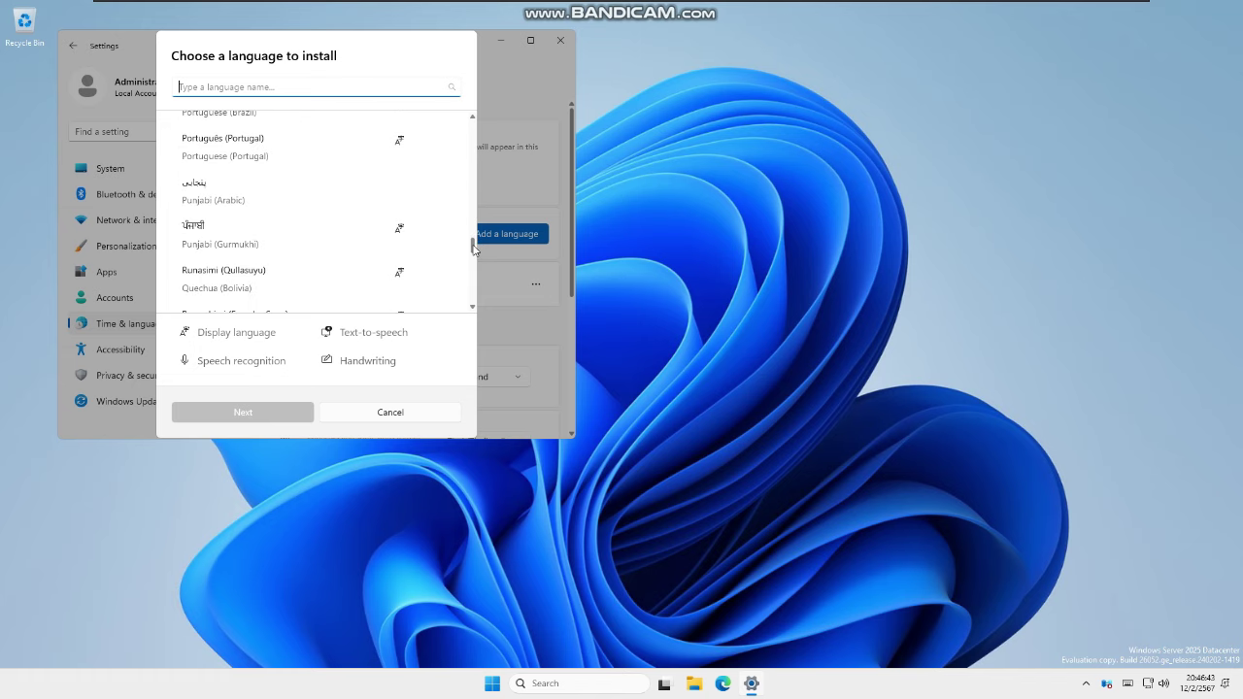
{"action": "scroll", "coordinate": [408, 255], "scroll_direction": "down", "scroll_amount": 2}
{"action": "scroll", "coordinate": [379, 251], "scroll_direction": "up", "scroll_amount": 3}
{"action": "scroll", "coordinate": [364, 249], "scroll_direction": "down", "scroll_amount": 3}
{"action": "scroll", "coordinate": [352, 238], "scroll_direction": "down", "scroll_amount": 10}
{"action": "scroll", "coordinate": [338, 234], "scroll_direction": "down", "scroll_amount": 3}
{"action": "scroll", "coordinate": [338, 234], "scroll_direction": "down", "scroll_amount": 4}
{"action": "scroll", "coordinate": [333, 230], "scroll_direction": "up", "scroll_amount": 3}
{"action": "scroll", "coordinate": [327, 231], "scroll_direction": "up", "scroll_amount": 3}
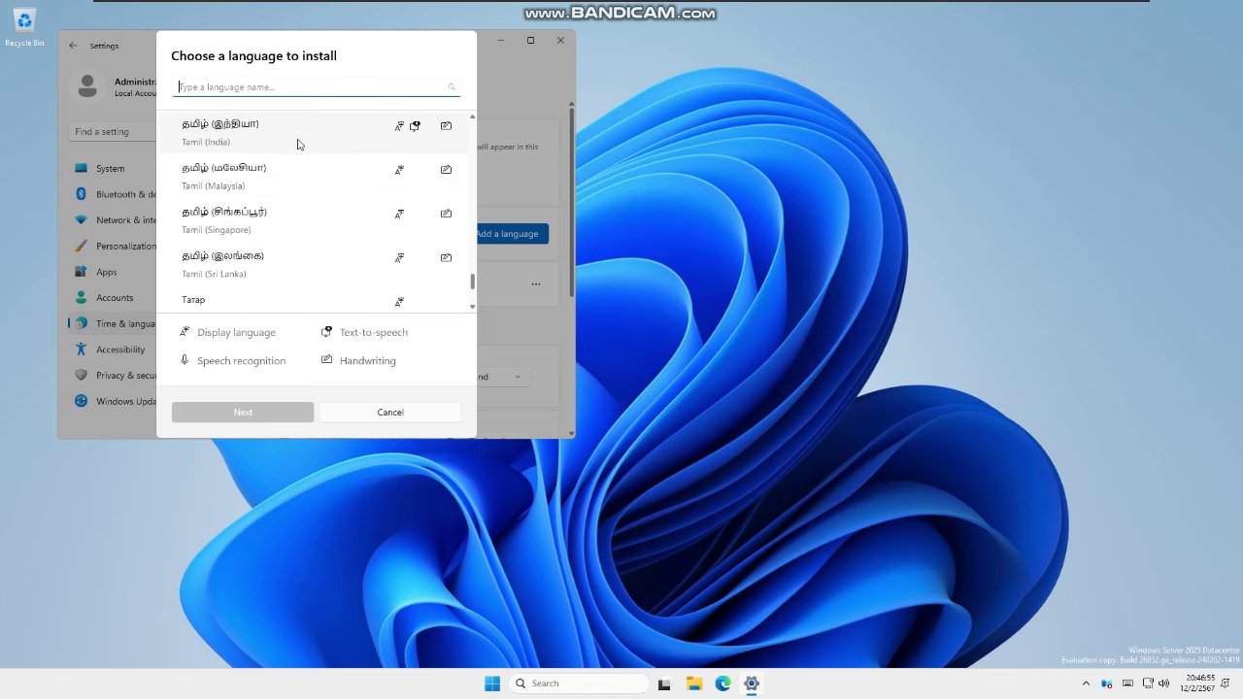
{"action": "scroll", "coordinate": [298, 144], "scroll_direction": "up", "scroll_amount": 5}
{"action": "scroll", "coordinate": [259, 181], "scroll_direction": "up", "scroll_amount": 5}
{"action": "scroll", "coordinate": [249, 185], "scroll_direction": "up", "scroll_amount": 5}
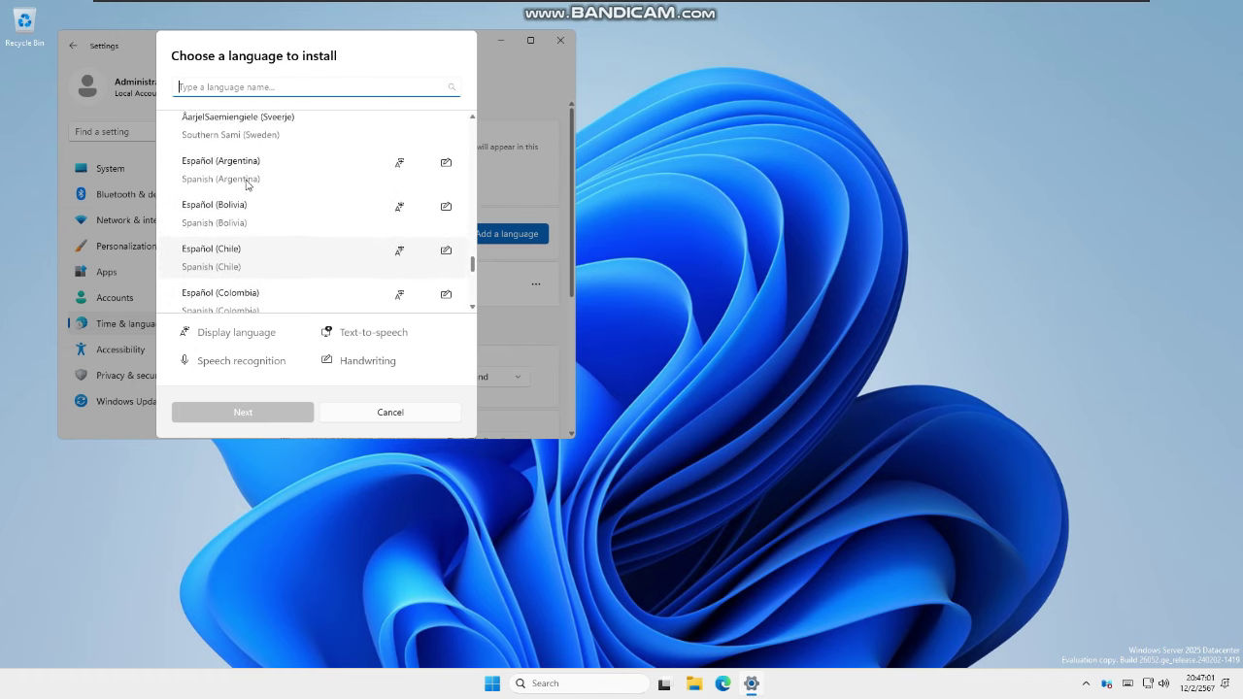
{"action": "scroll", "coordinate": [249, 185], "scroll_direction": "down", "scroll_amount": 10}
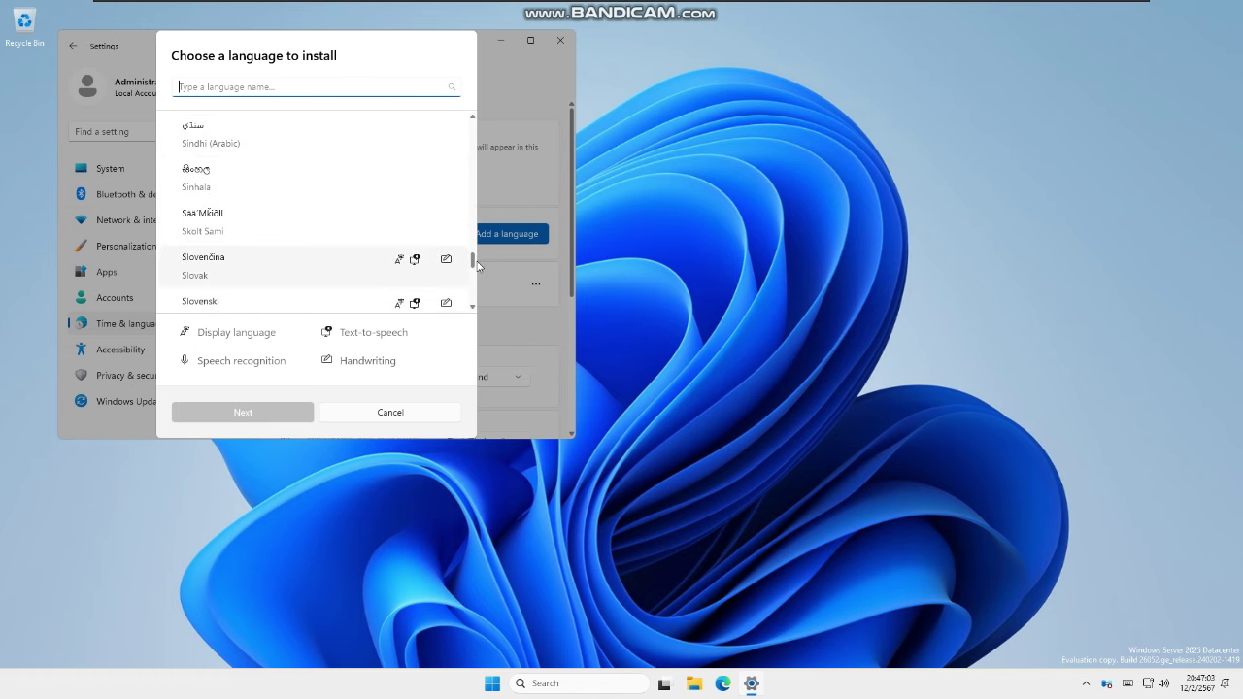
{"action": "scroll", "coordinate": [469, 230], "scroll_direction": "up", "scroll_amount": 5}
{"action": "scroll", "coordinate": [469, 230], "scroll_direction": "up", "scroll_amount": 10}
{"action": "scroll", "coordinate": [442, 153], "scroll_direction": "up", "scroll_amount": 20}
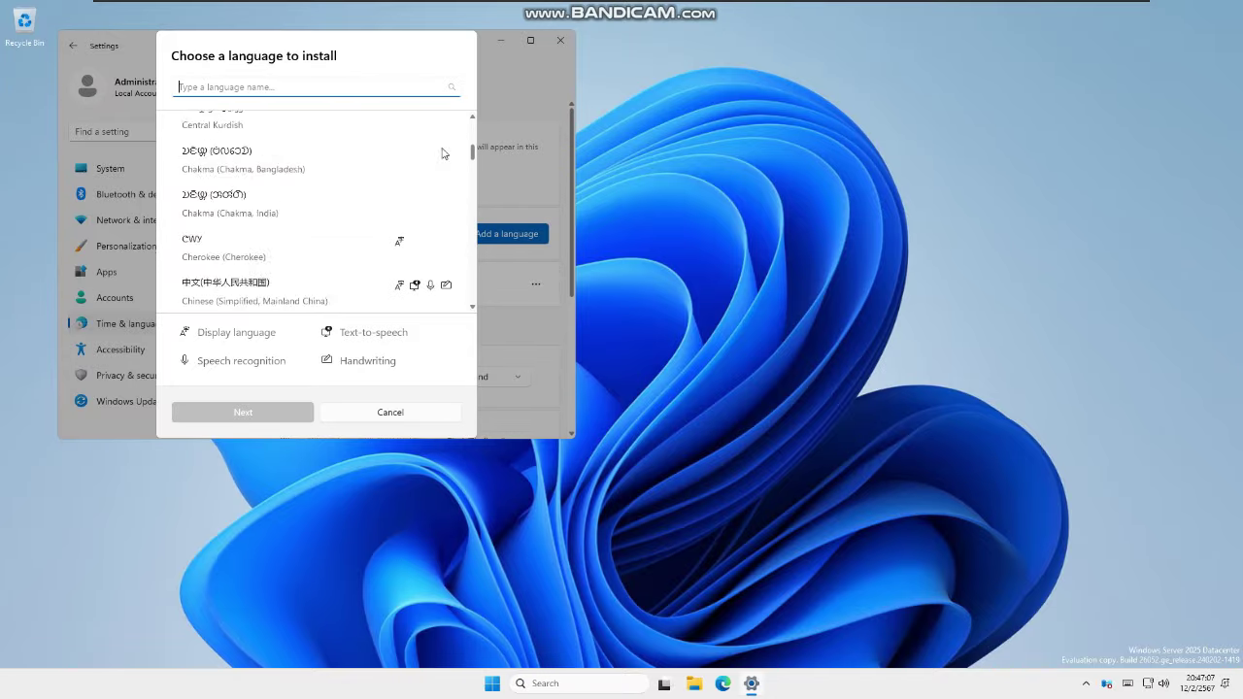
{"action": "scroll", "coordinate": [445, 145], "scroll_direction": "up", "scroll_amount": 6}
{"action": "left_click_drag", "start_coordinate": [473, 121], "coordinate": [461, 243]}
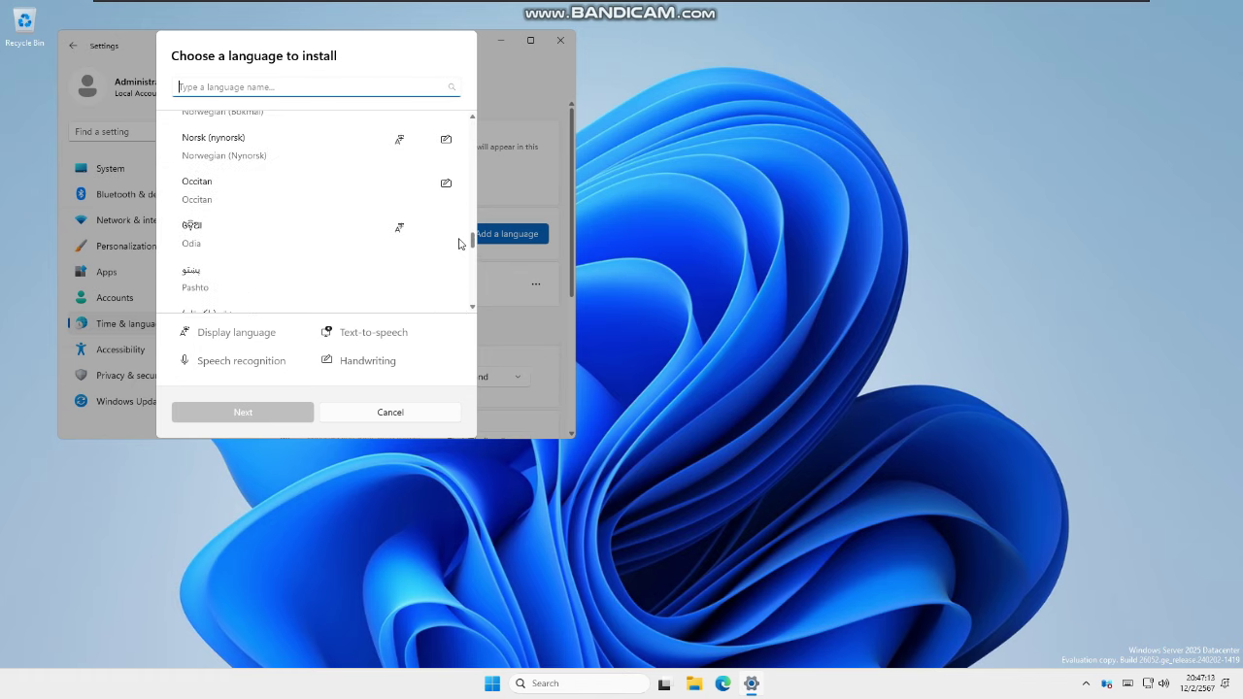
{"action": "scroll", "coordinate": [369, 255], "scroll_direction": "up", "scroll_amount": 10}
{"action": "scroll", "coordinate": [353, 257], "scroll_direction": "up", "scroll_amount": 3}
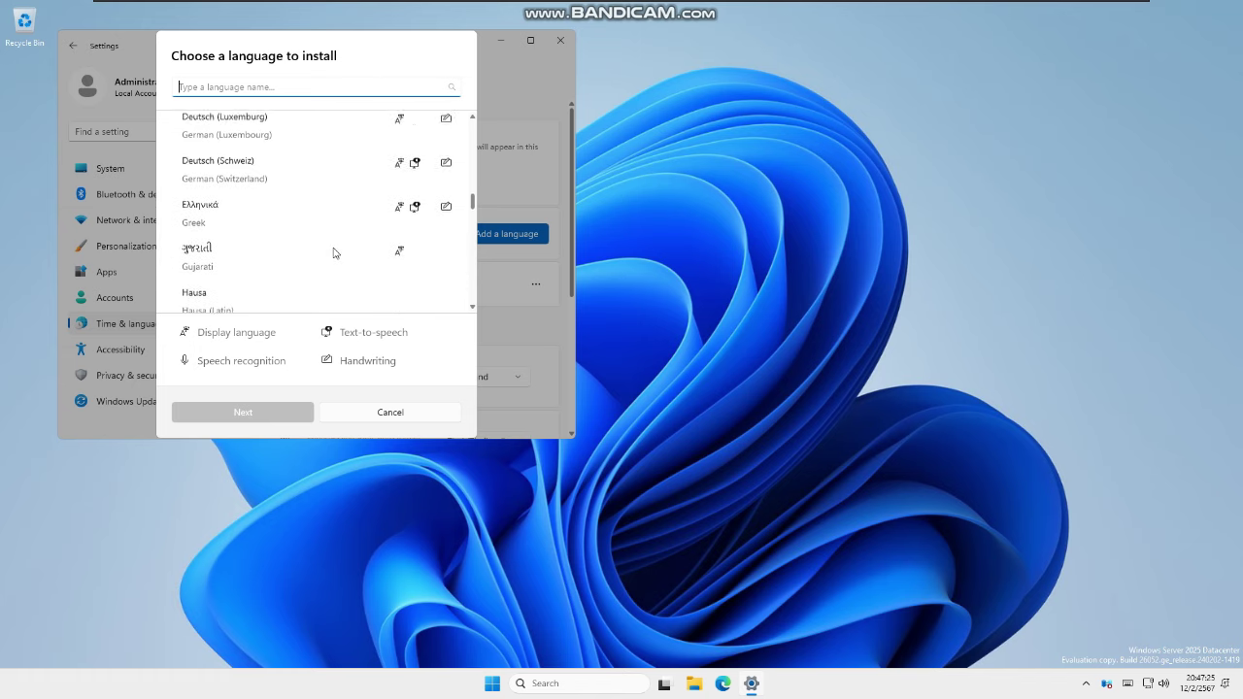
{"action": "scroll", "coordinate": [331, 250], "scroll_direction": "up", "scroll_amount": 8}
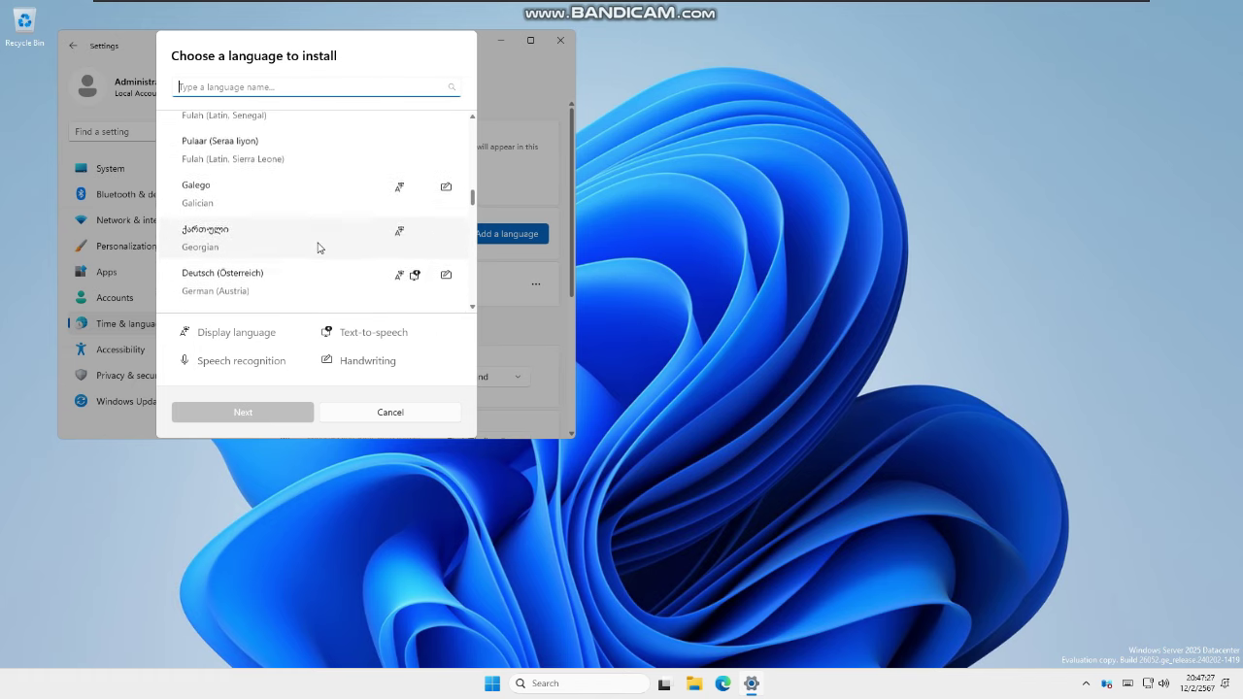
{"action": "scroll", "coordinate": [314, 246], "scroll_direction": "up", "scroll_amount": 5}
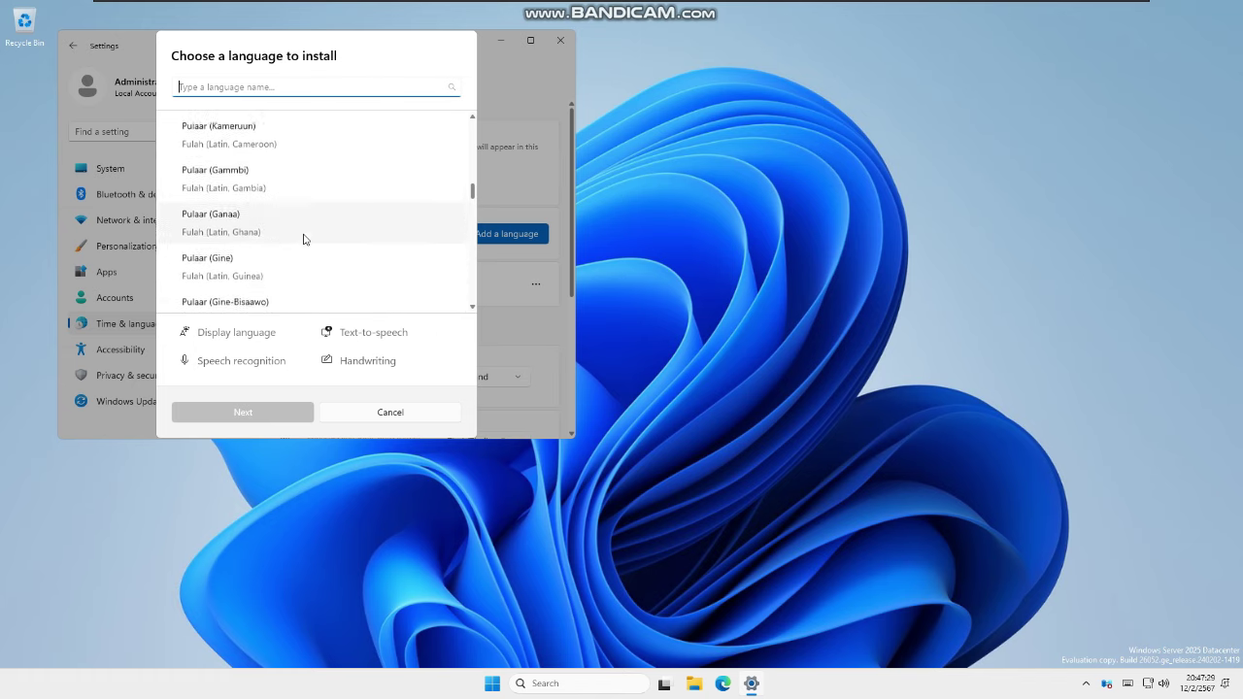
{"action": "scroll", "coordinate": [278, 235], "scroll_direction": "up", "scroll_amount": 5}
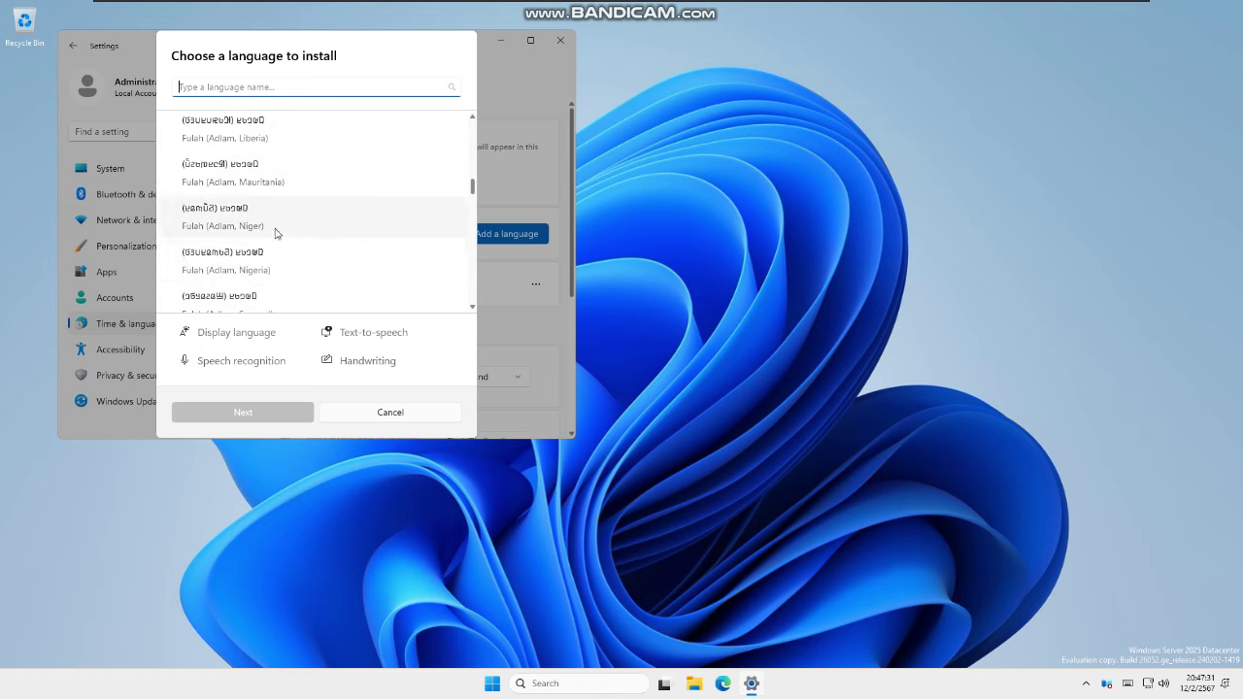
{"action": "scroll", "coordinate": [344, 166], "scroll_direction": "up", "scroll_amount": 5}
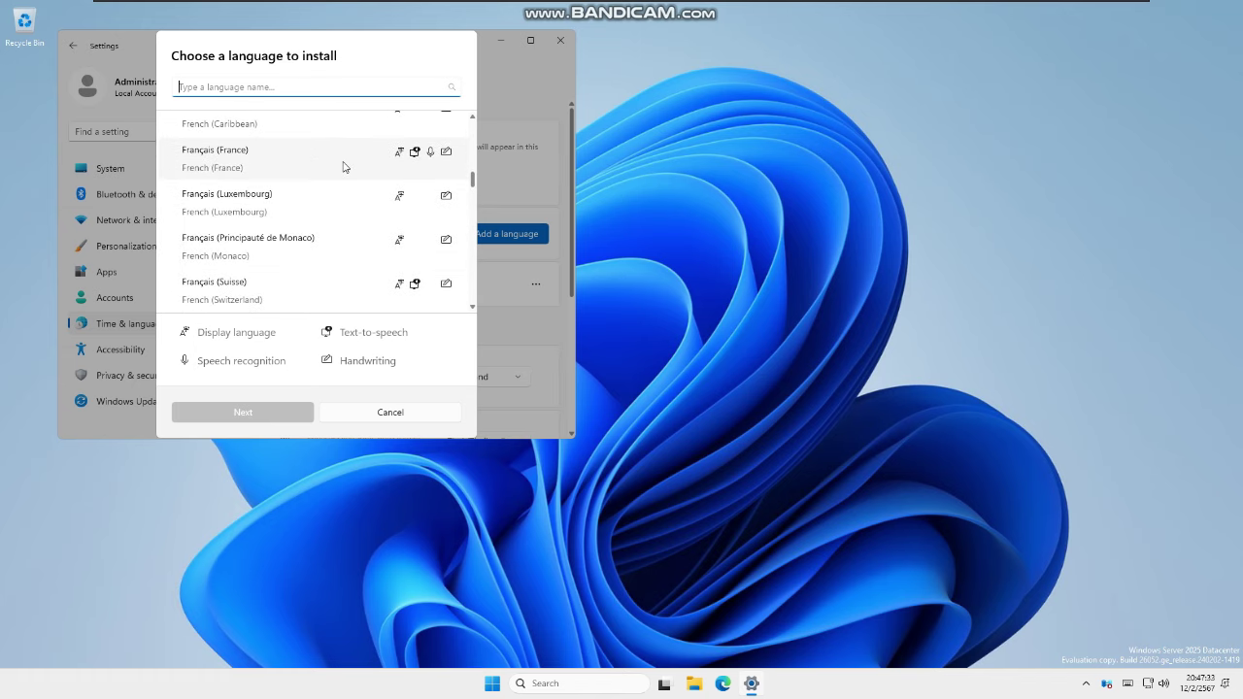
{"action": "scroll", "coordinate": [335, 173], "scroll_direction": "down", "scroll_amount": 2}
{"action": "scroll", "coordinate": [324, 181], "scroll_direction": "down", "scroll_amount": 1}
{"action": "scroll", "coordinate": [325, 180], "scroll_direction": "up", "scroll_amount": 5}
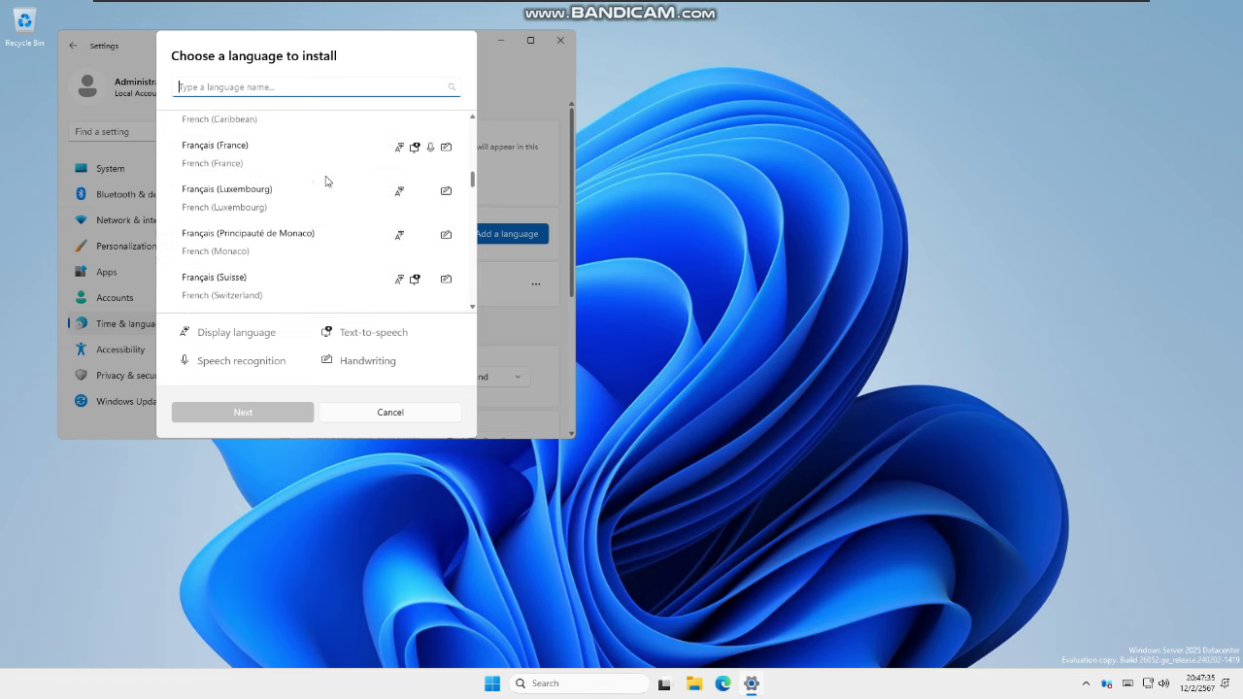
{"action": "scroll", "coordinate": [373, 156], "scroll_direction": "up", "scroll_amount": 5}
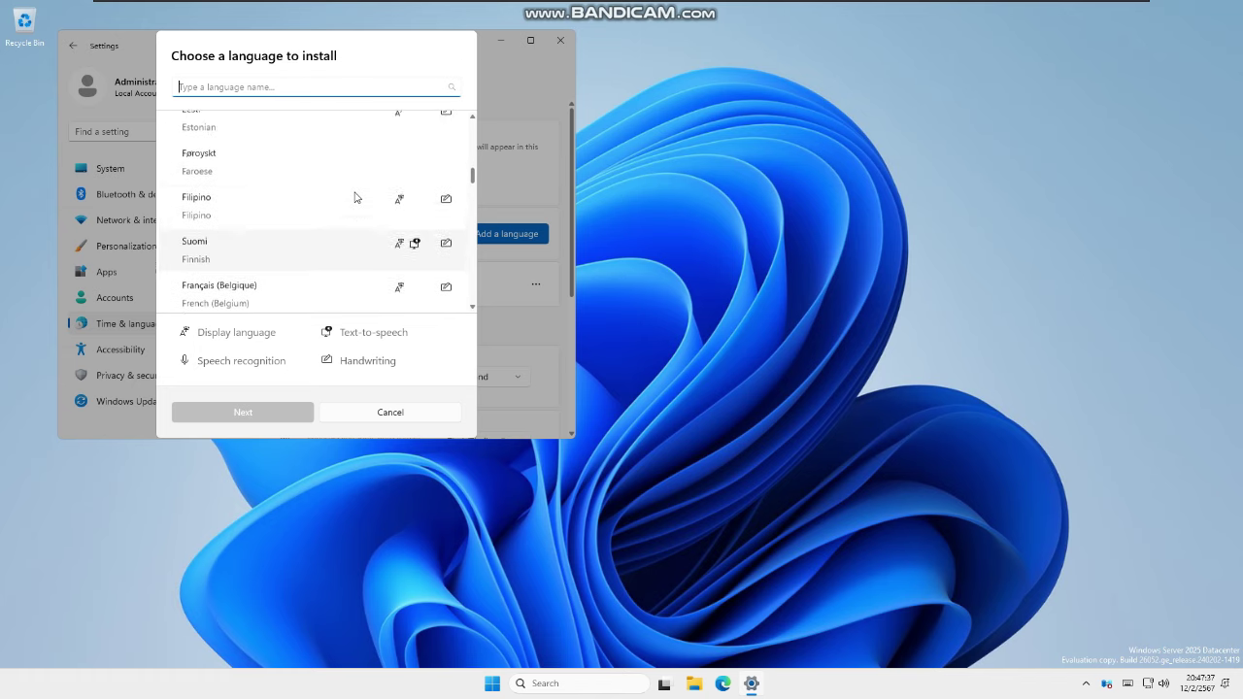
{"action": "scroll", "coordinate": [369, 205], "scroll_direction": "up", "scroll_amount": 1}
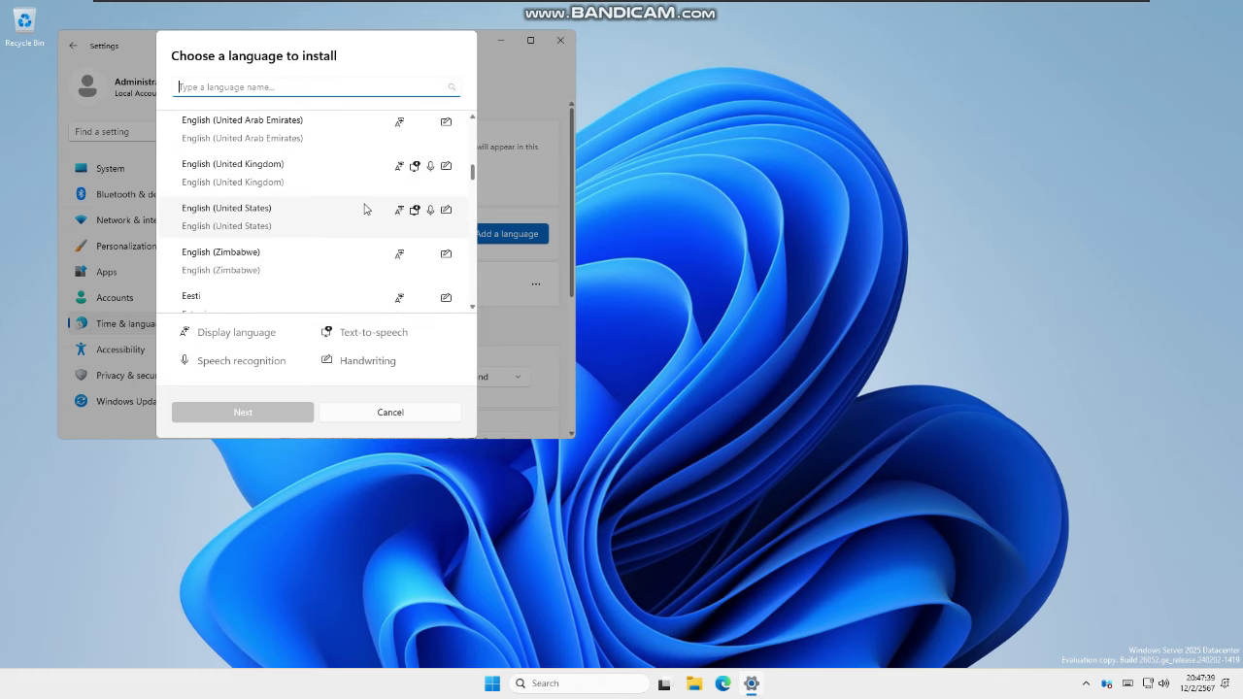
Install English (United States) with its language pack, speech, handwriting and typing features
{"action": "left_click", "coordinate": [365, 209]}
{"action": "left_click", "coordinate": [297, 411]}
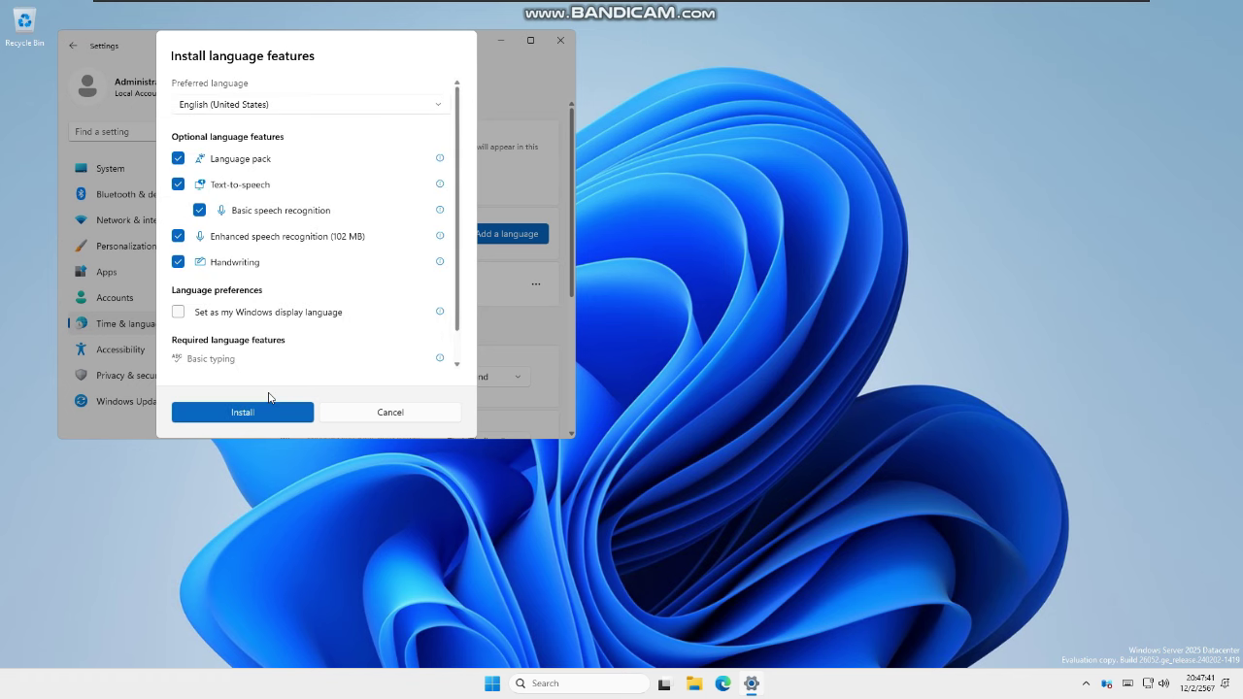
{"action": "left_click", "coordinate": [230, 409]}
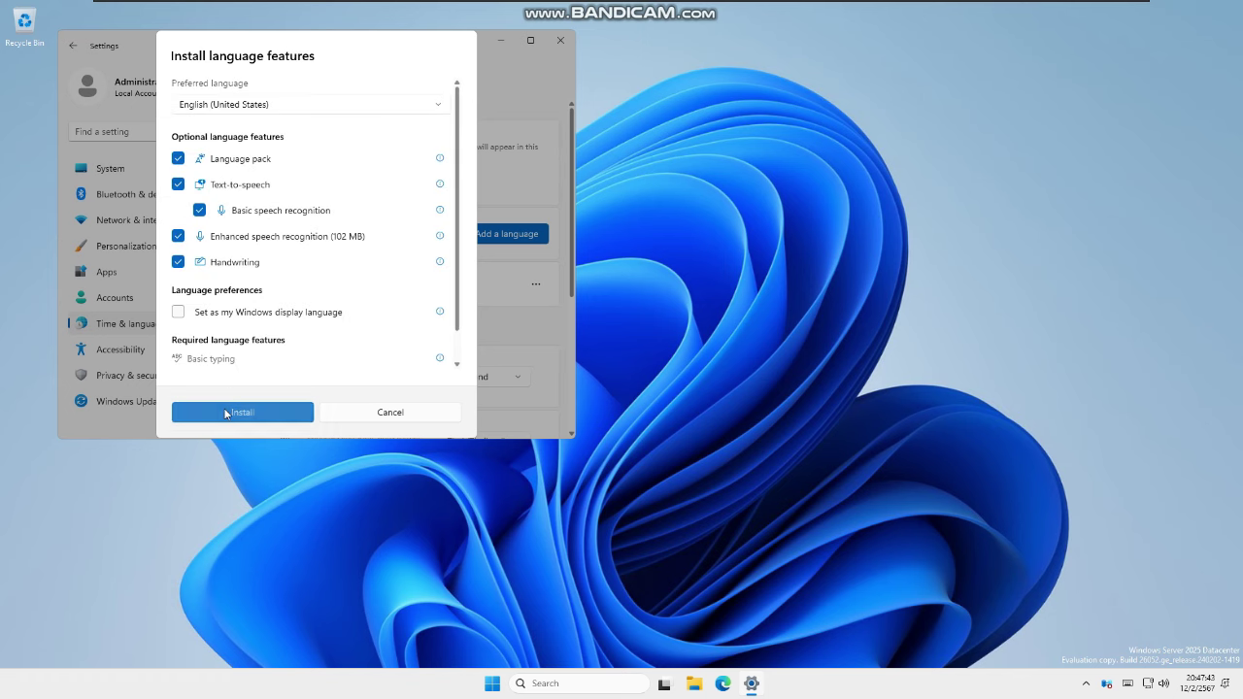
{"action": "scroll", "coordinate": [466, 280], "scroll_direction": "down", "scroll_amount": 1}
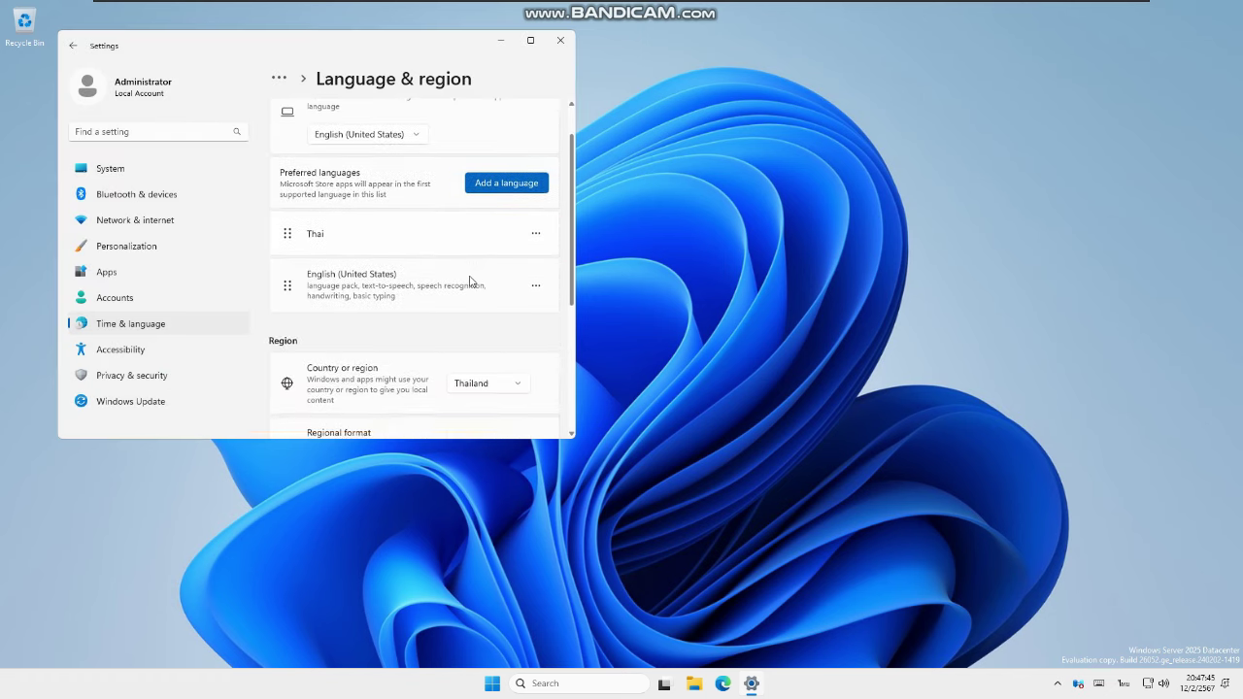
{"action": "scroll", "coordinate": [396, 266], "scroll_direction": "down", "scroll_amount": 1}
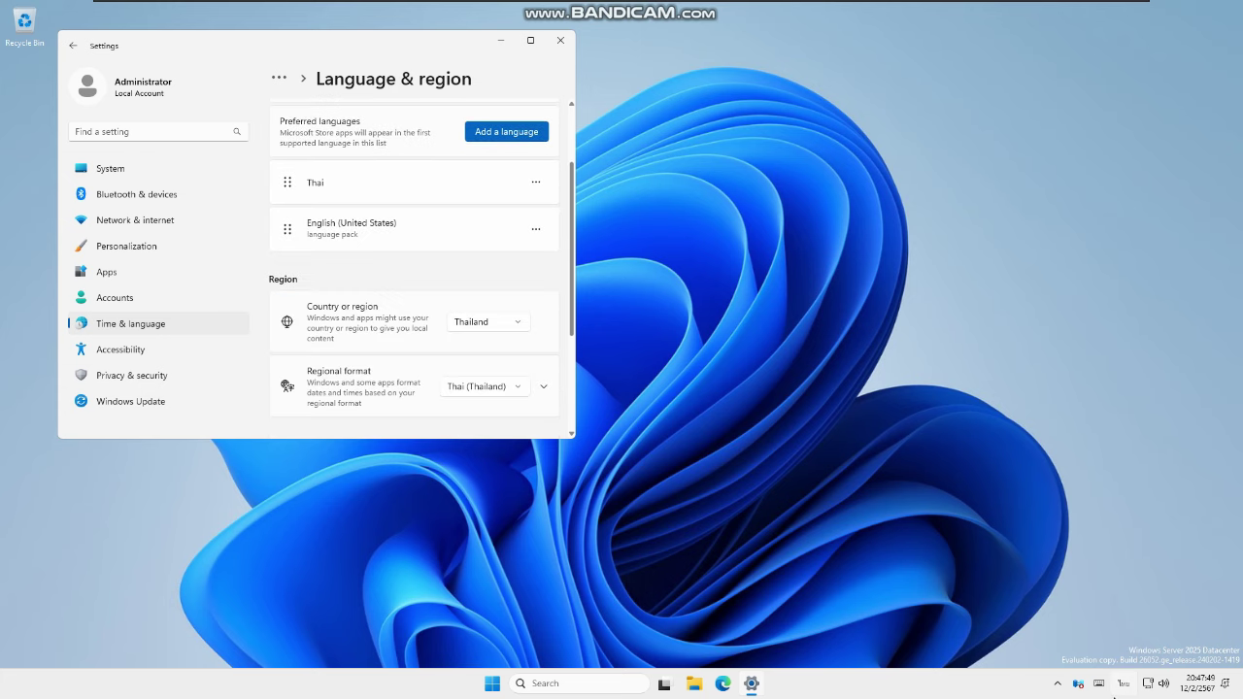
Switch the keyboard input language to English with Win+Space
{"action": "key", "text": "super+space"}
{"action": "left_click", "coordinate": [1064, 359]}
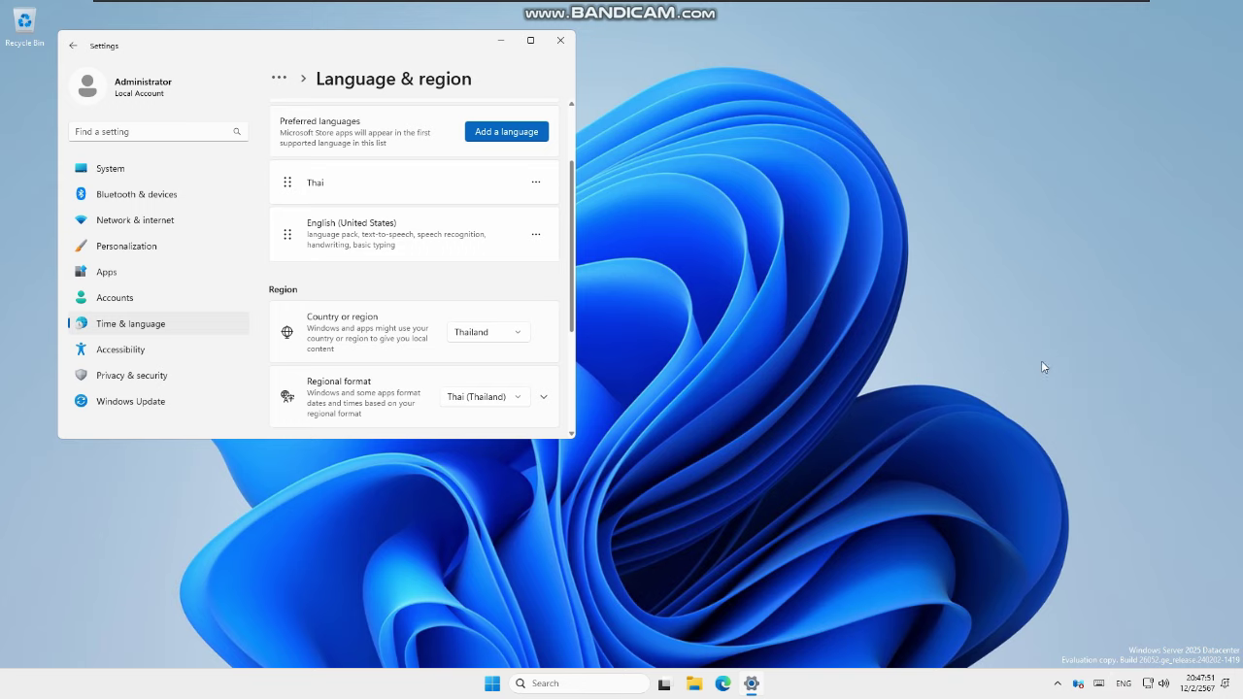
{"action": "left_click", "coordinate": [492, 684]}
Run winver to confirm Version 24H2 build 26052.1000, then close Settings and About Windows
{"action": "type", "text": "w"}
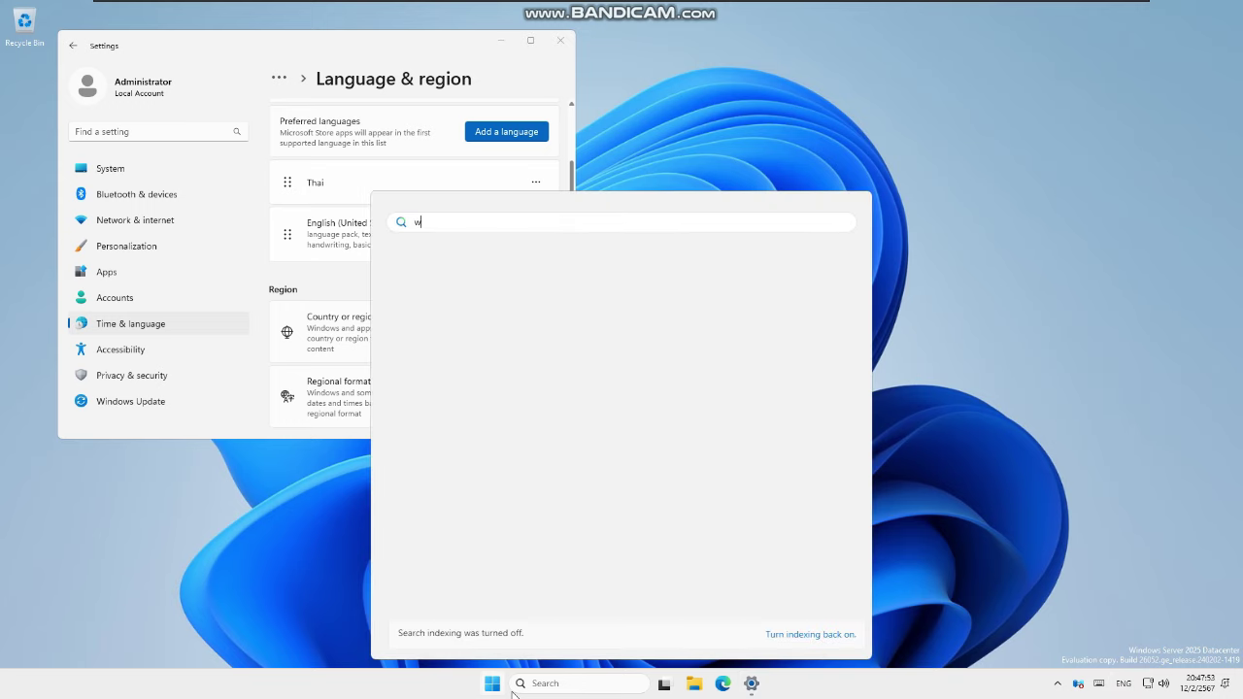
{"action": "type", "text": "inver"}
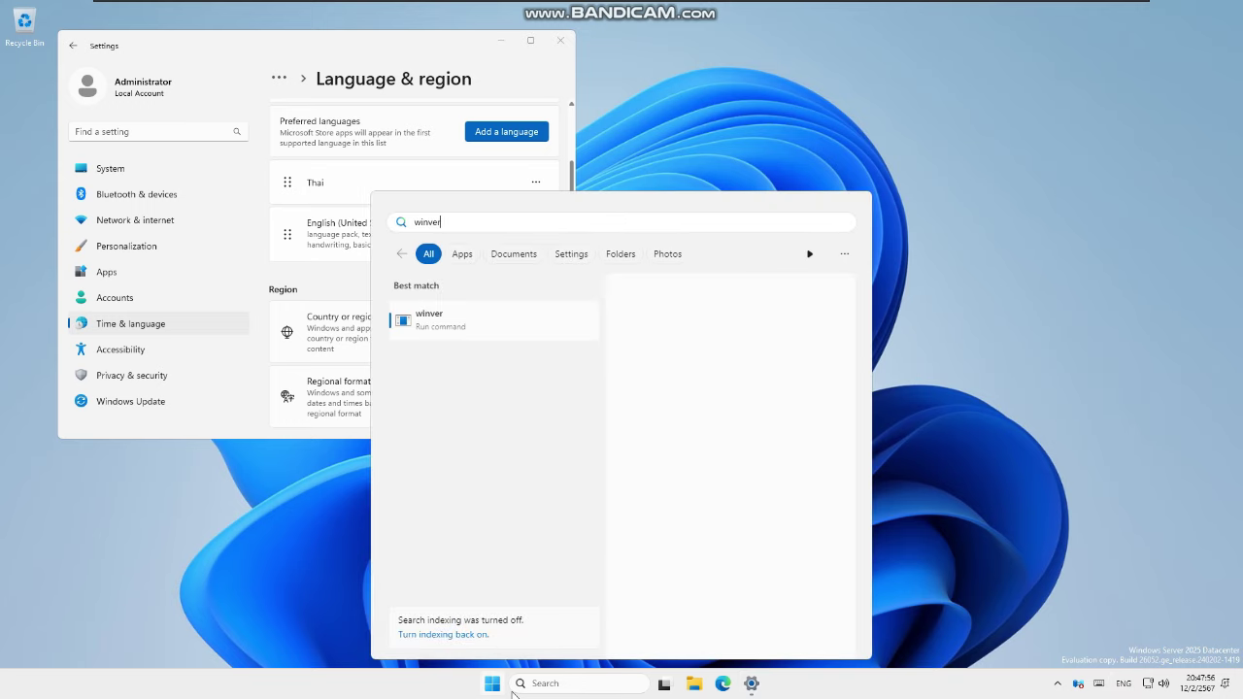
{"action": "key", "text": "Return"}
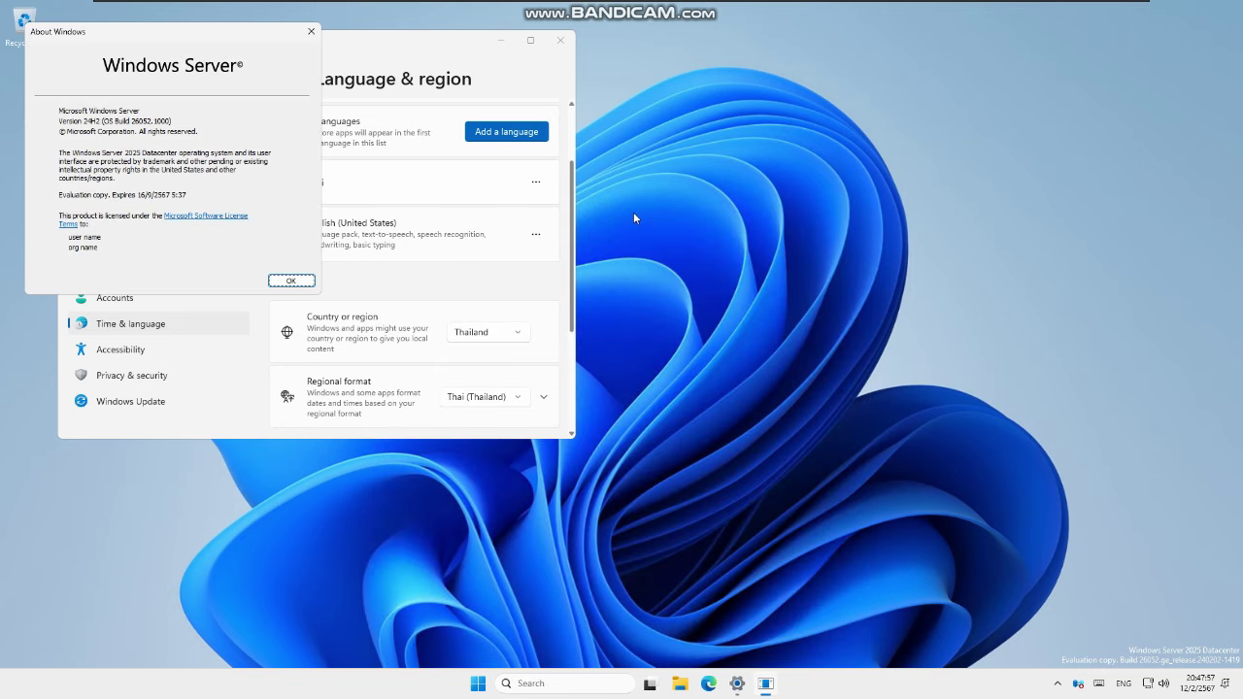
{"action": "double_click", "coordinate": [573, 44]}
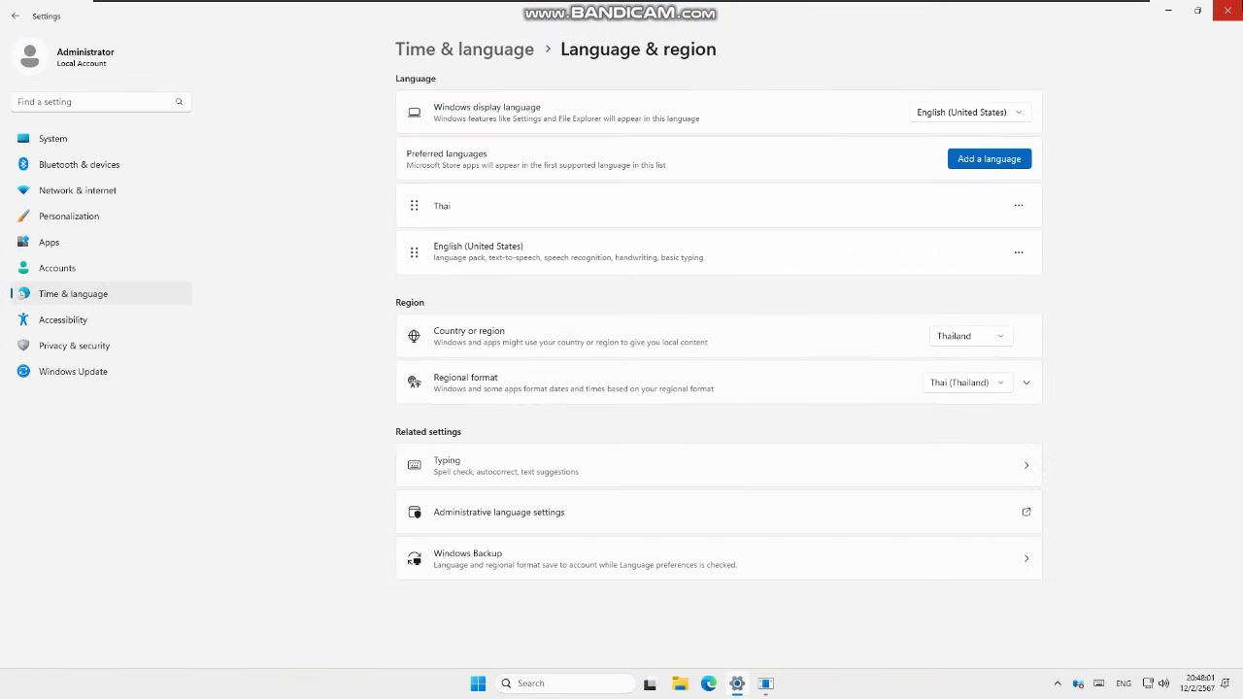
{"action": "left_click", "coordinate": [1230, 10]}
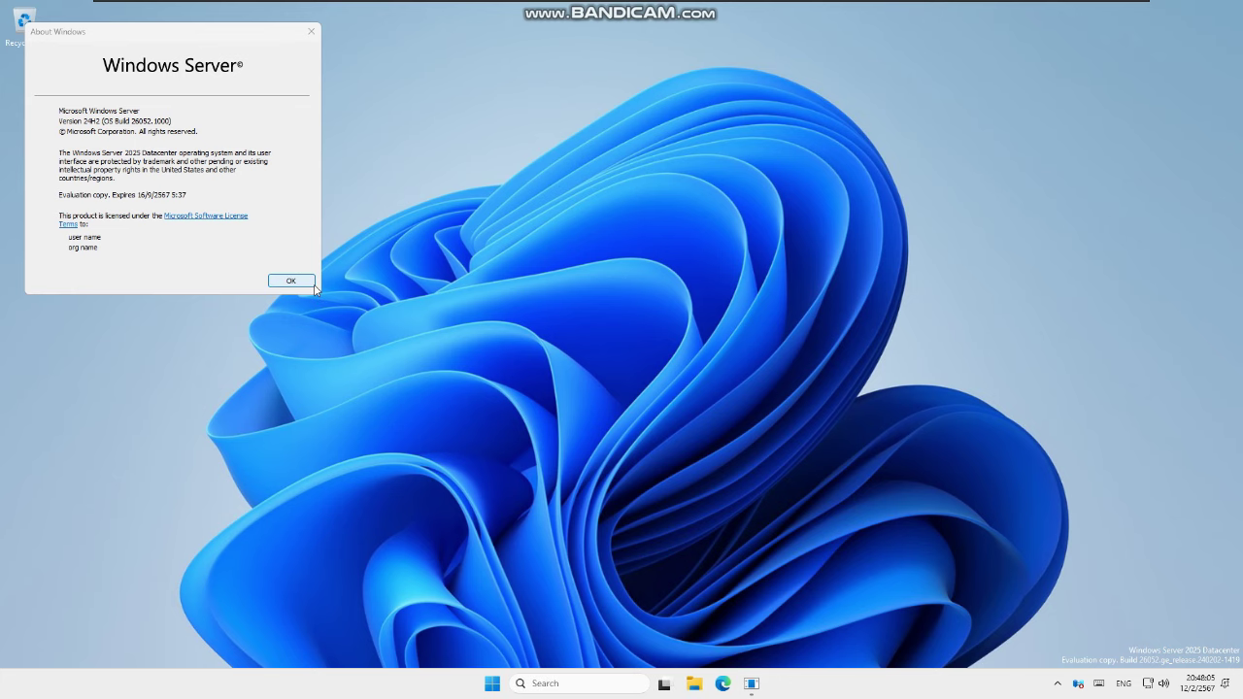
{"action": "left_click", "coordinate": [312, 283]}
Shut down the server from the Start menu power options and confirm
{"action": "left_click", "coordinate": [506, 685]}
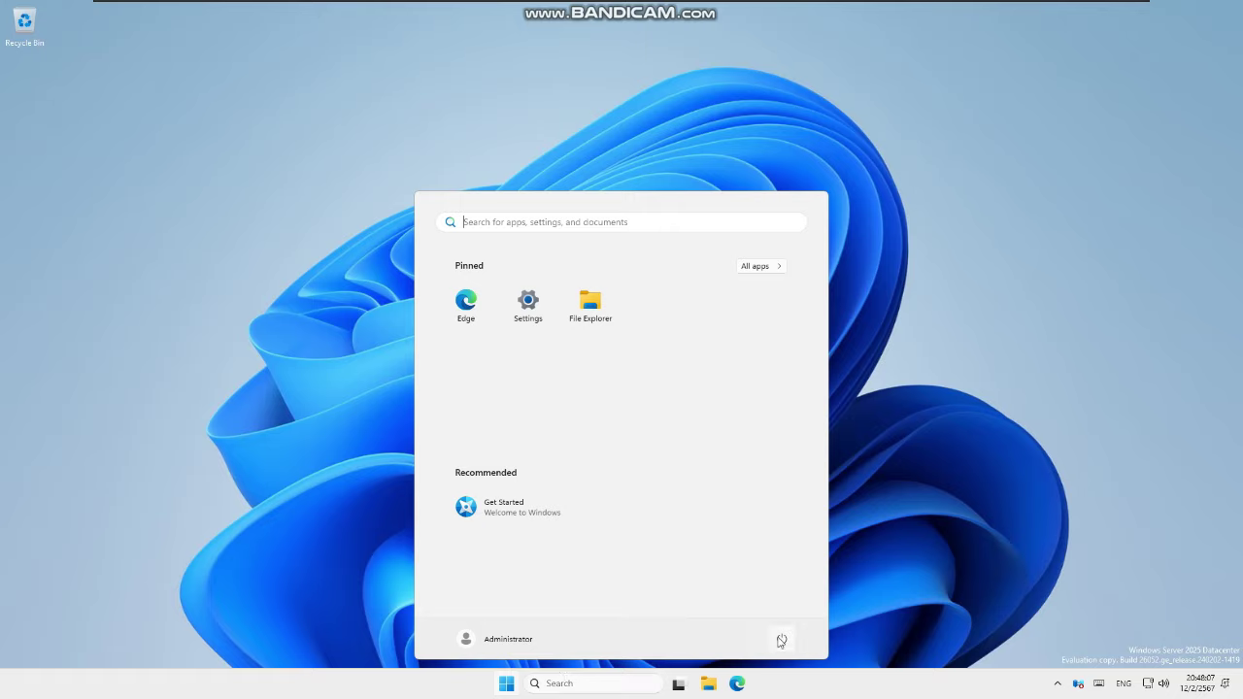
{"action": "left_click", "coordinate": [781, 641]}
{"action": "left_click", "coordinate": [786, 594]}
{"action": "left_click", "coordinate": [845, 604]}
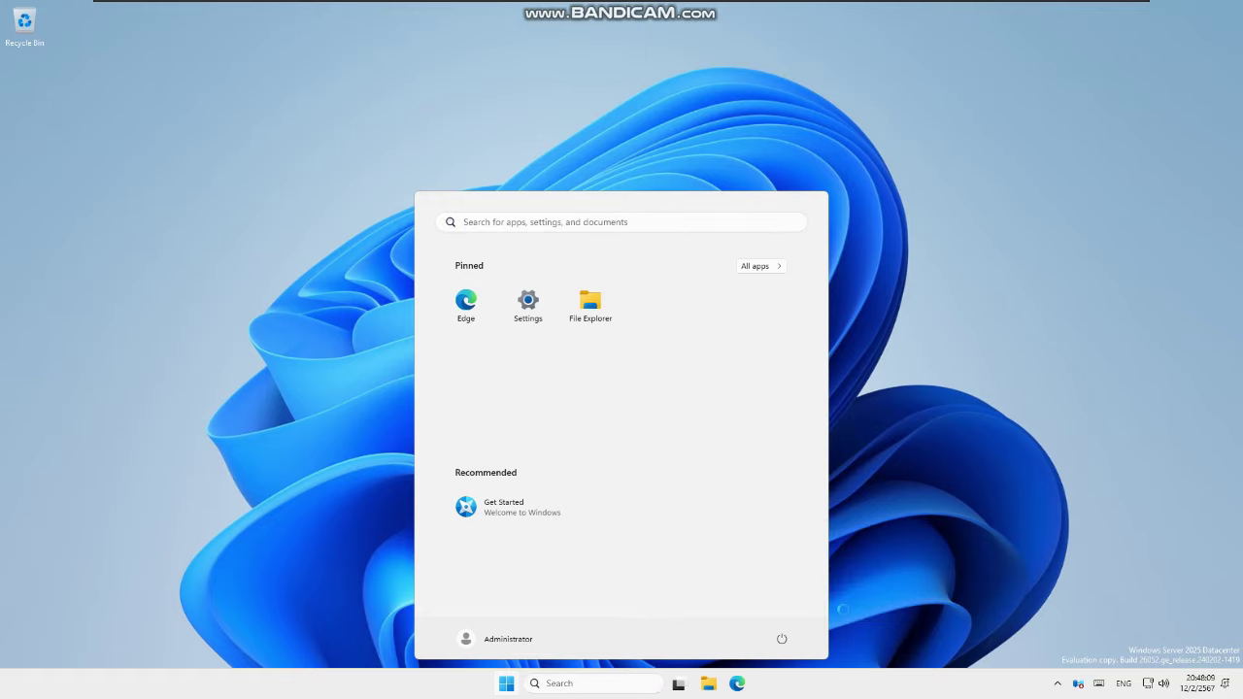